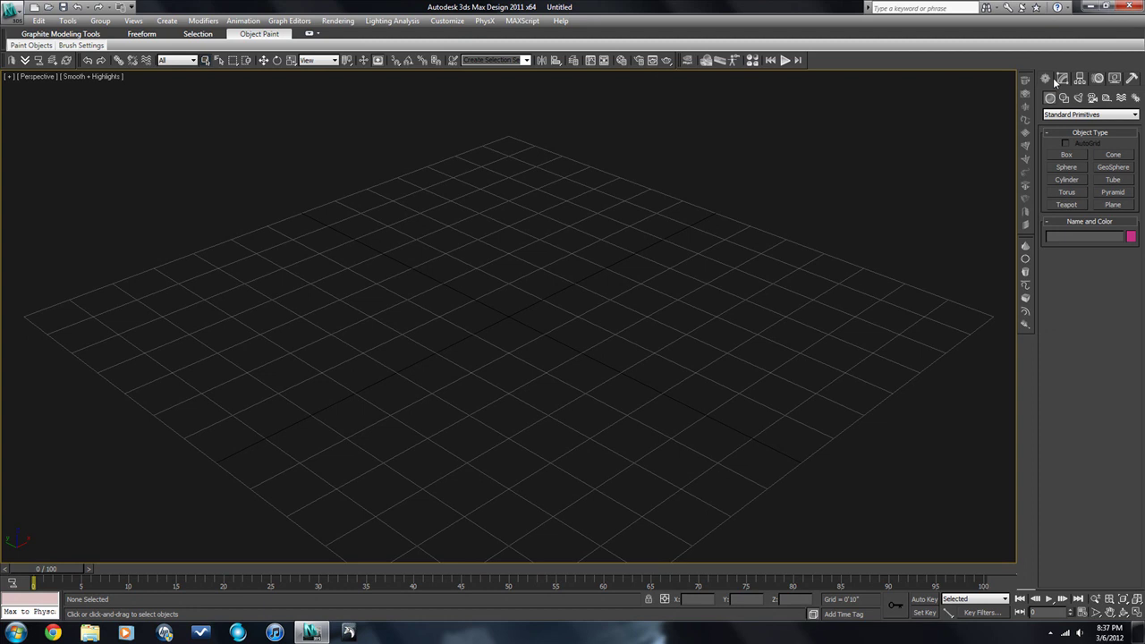
Draw a spline rectangle about 6'9" long and 8'6" wide in the front view with the grid hidden.
click(1063, 97)
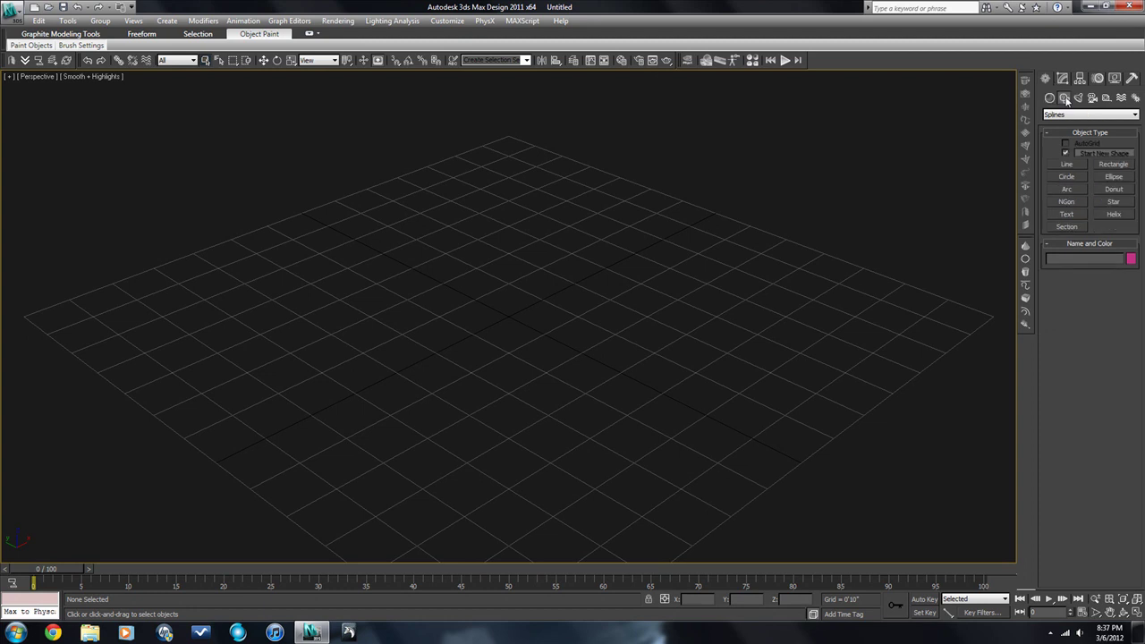
click(1105, 166)
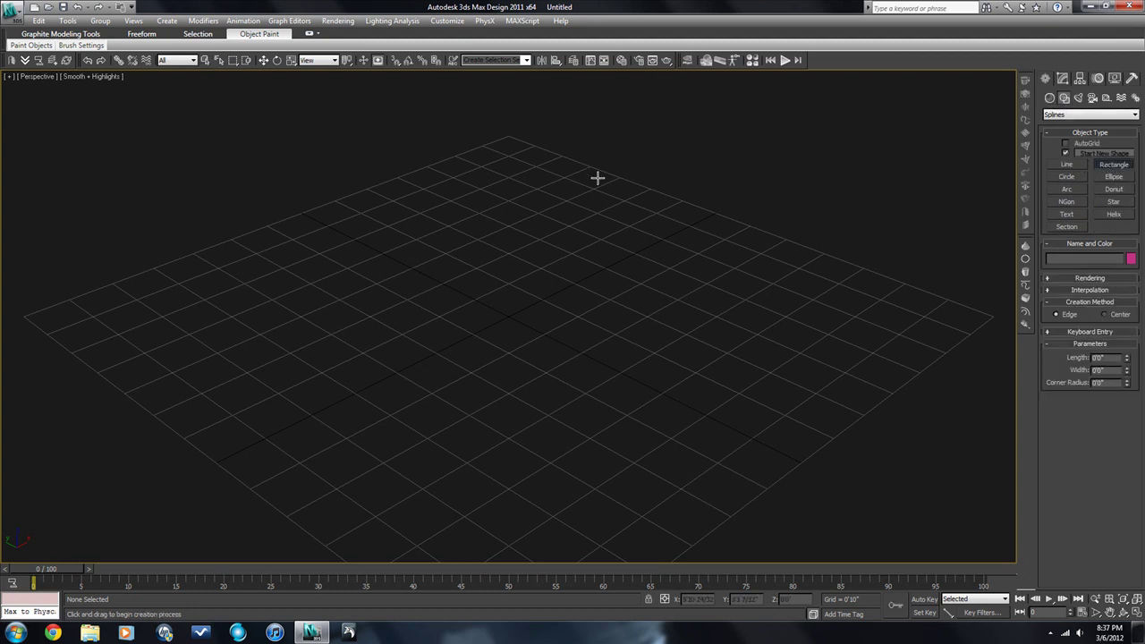
key(f)
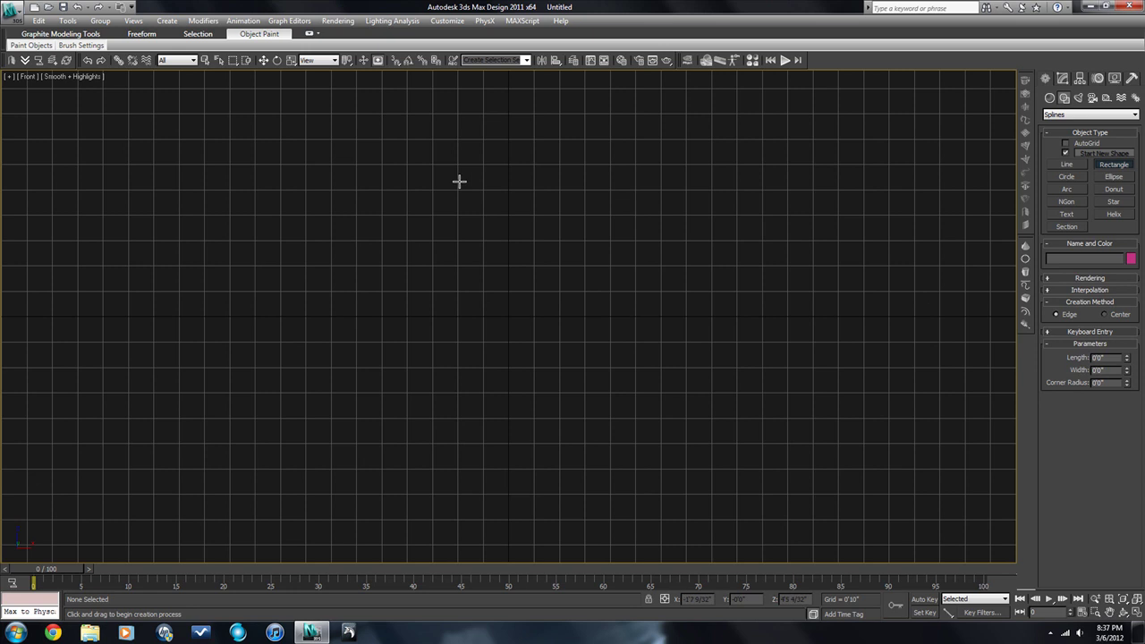
key(g)
drag(444, 178, 704, 384)
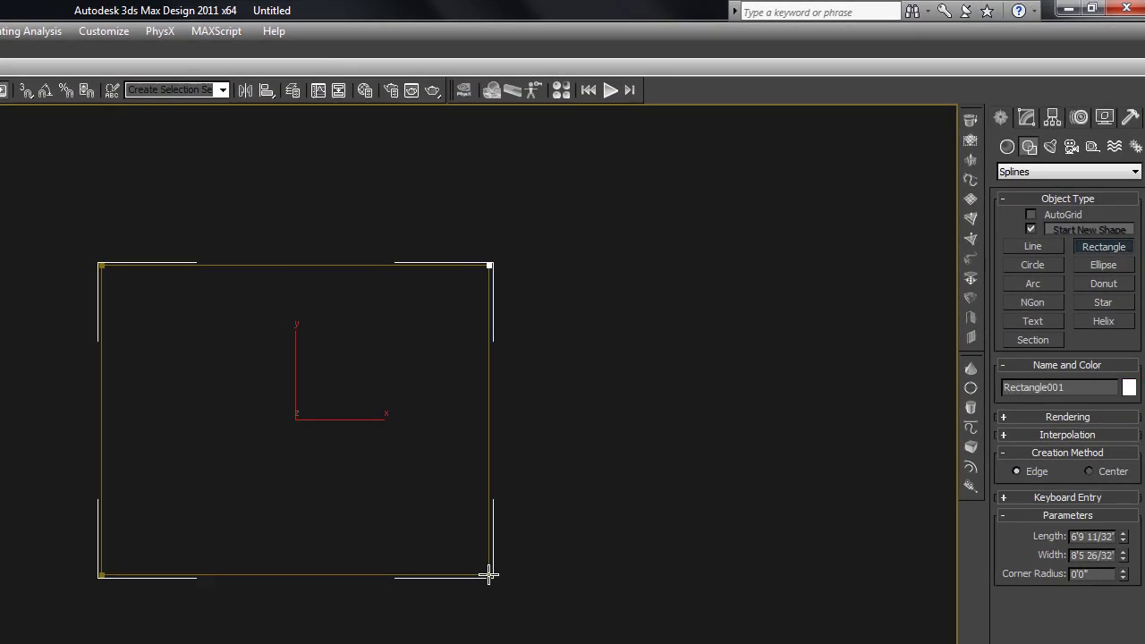
Convert the rectangle to an editable spline.
key(t)
scroll(464, 552, down, 5)
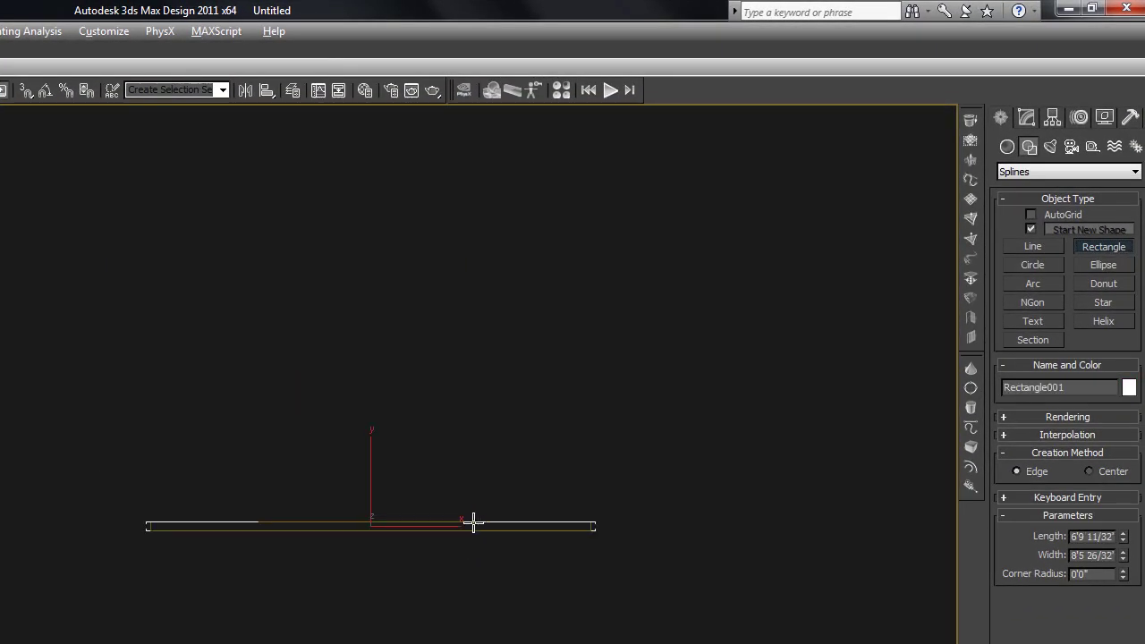
alt+middle_drag(473, 524, 485, 477)
key(f)
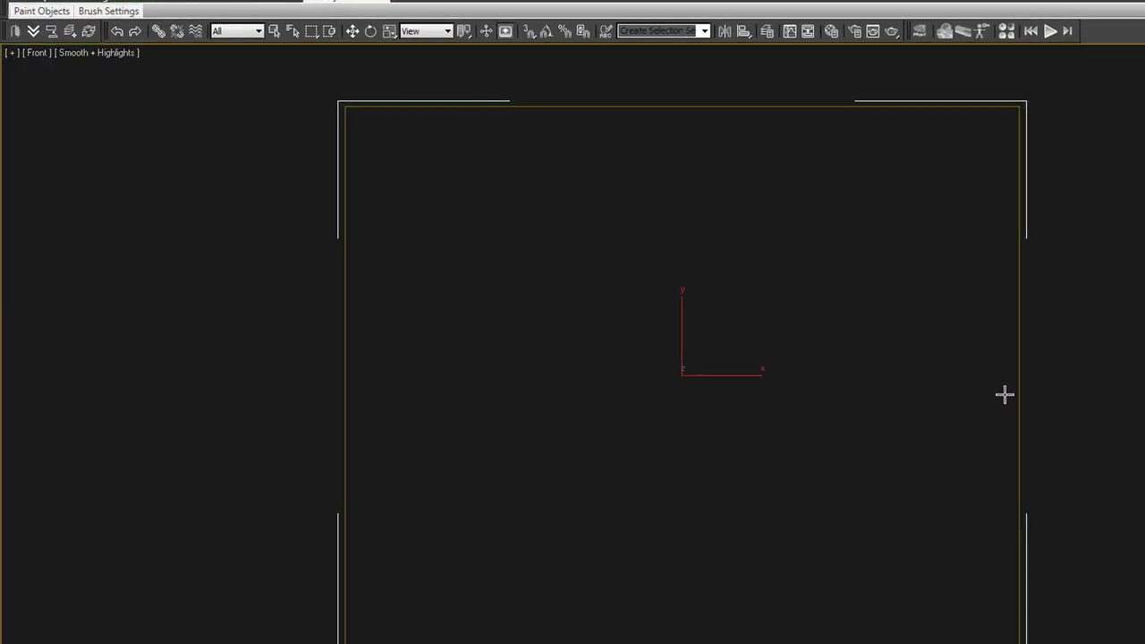
scroll(940, 437, down, 5)
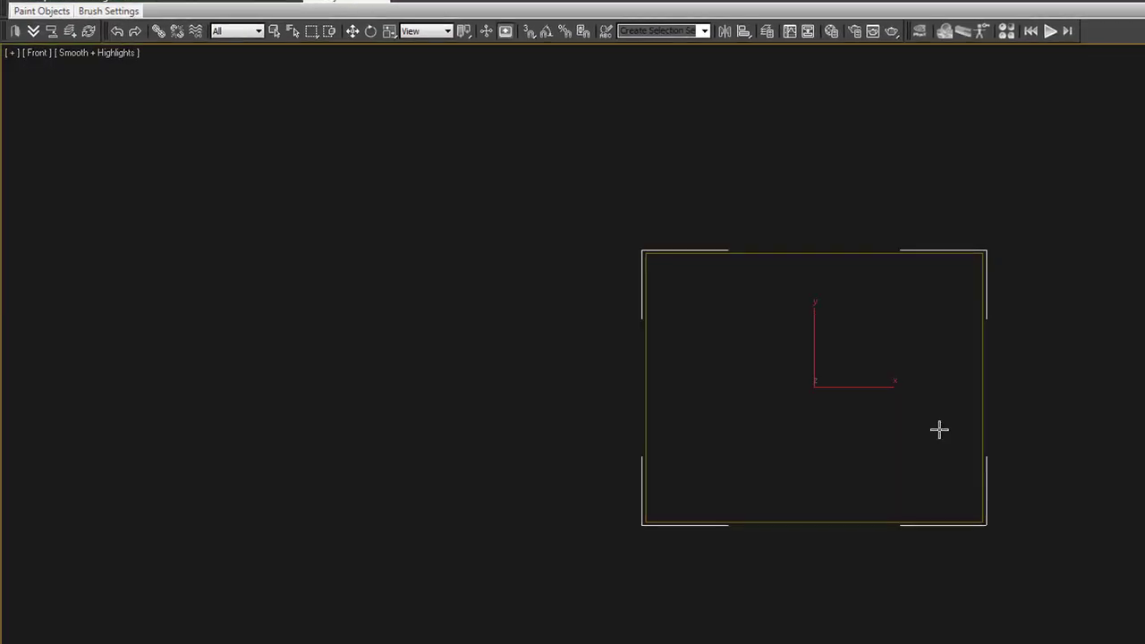
right_click(966, 449)
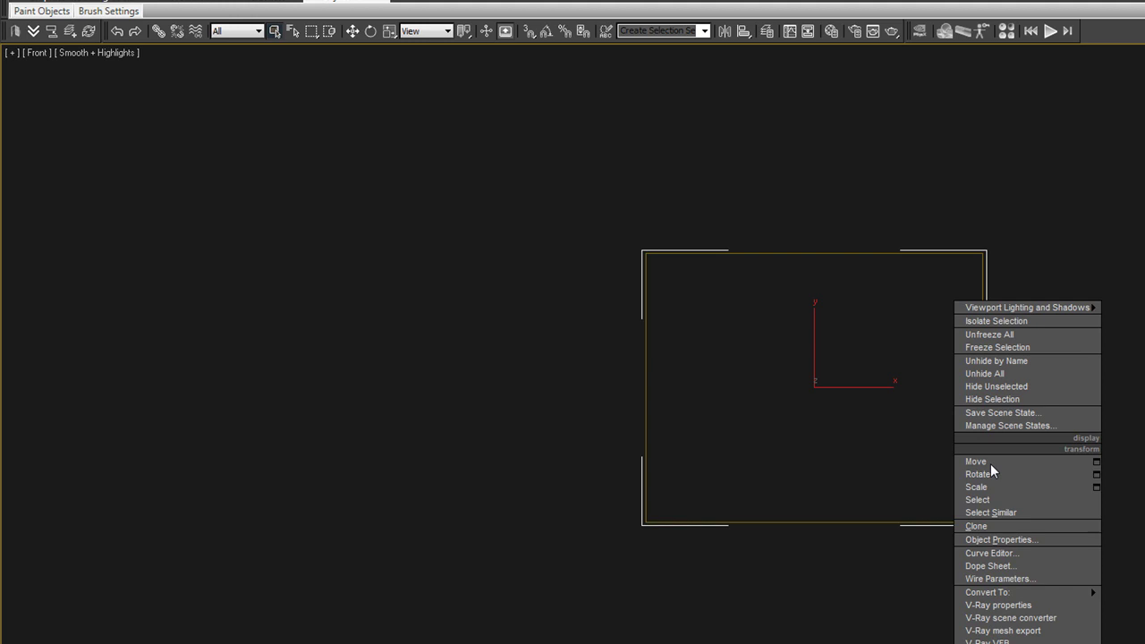
mouse_move(1044, 592)
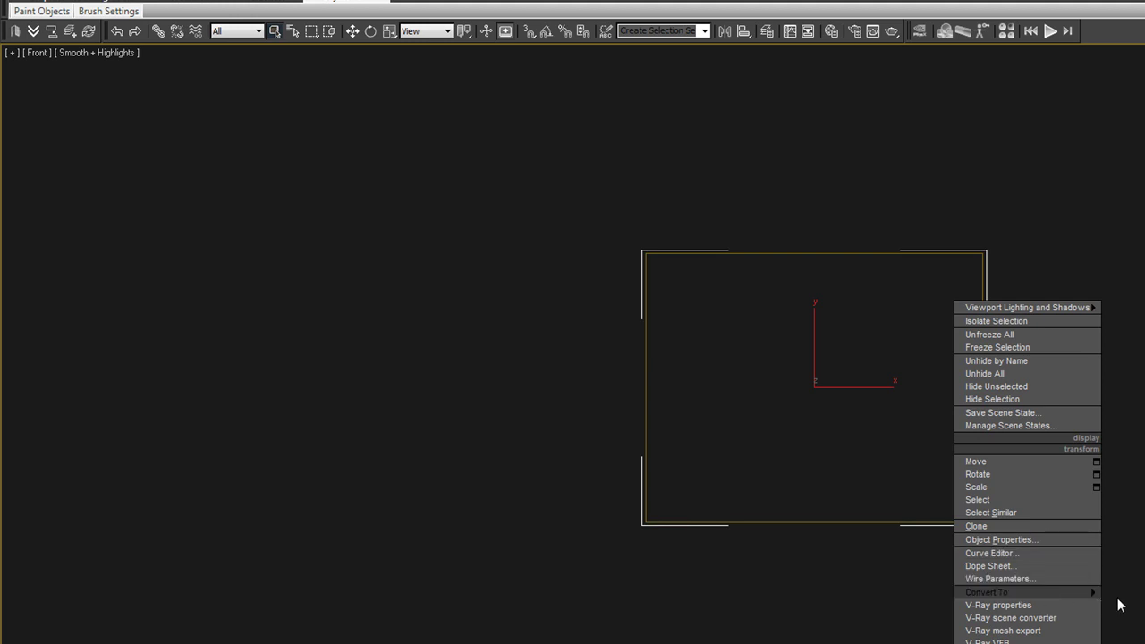
click(1121, 594)
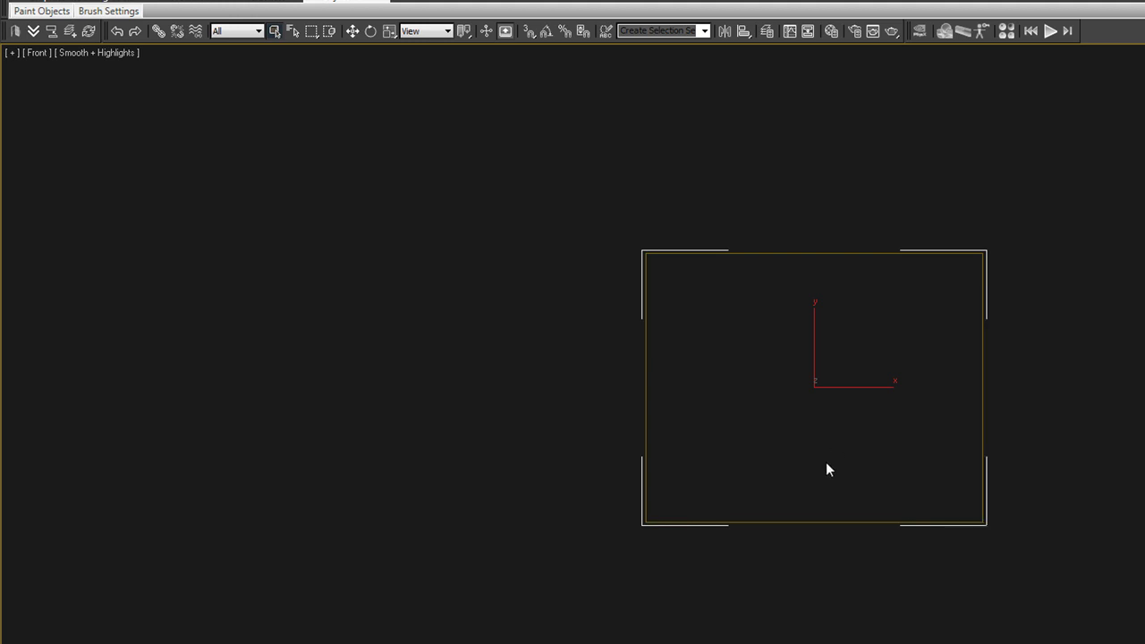
Insert four vertices along the middle of the bottom edge and convert all the spline's vertices to Corner.
key(1)
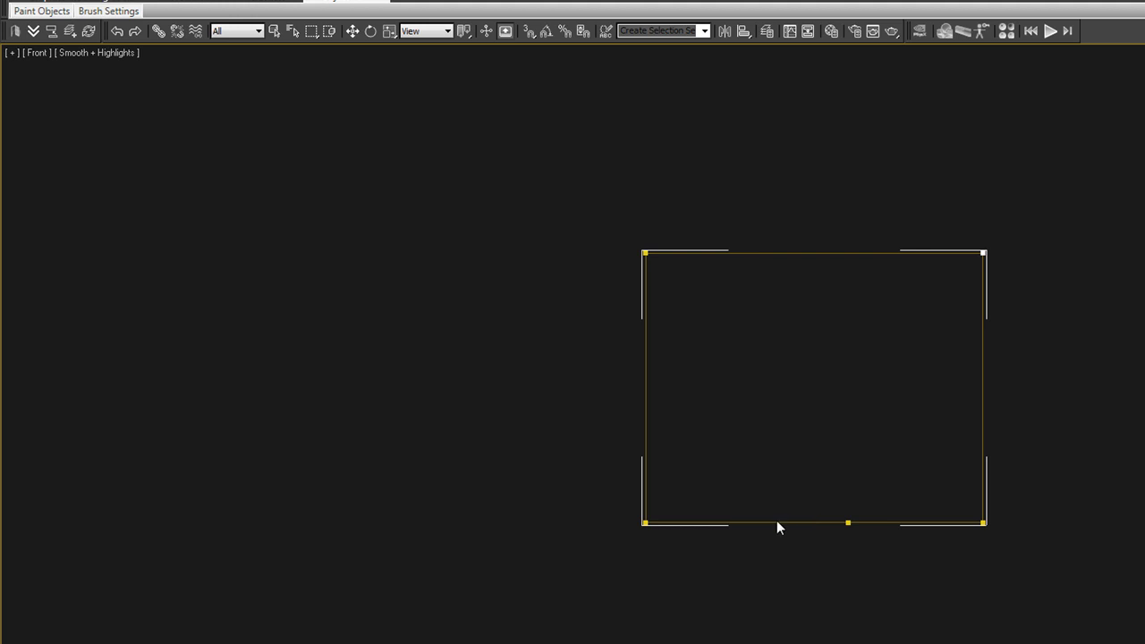
click(777, 522)
key(w)
drag(838, 546, 839, 546)
key(ctrl+a)
right_click(833, 539)
right_click(820, 455)
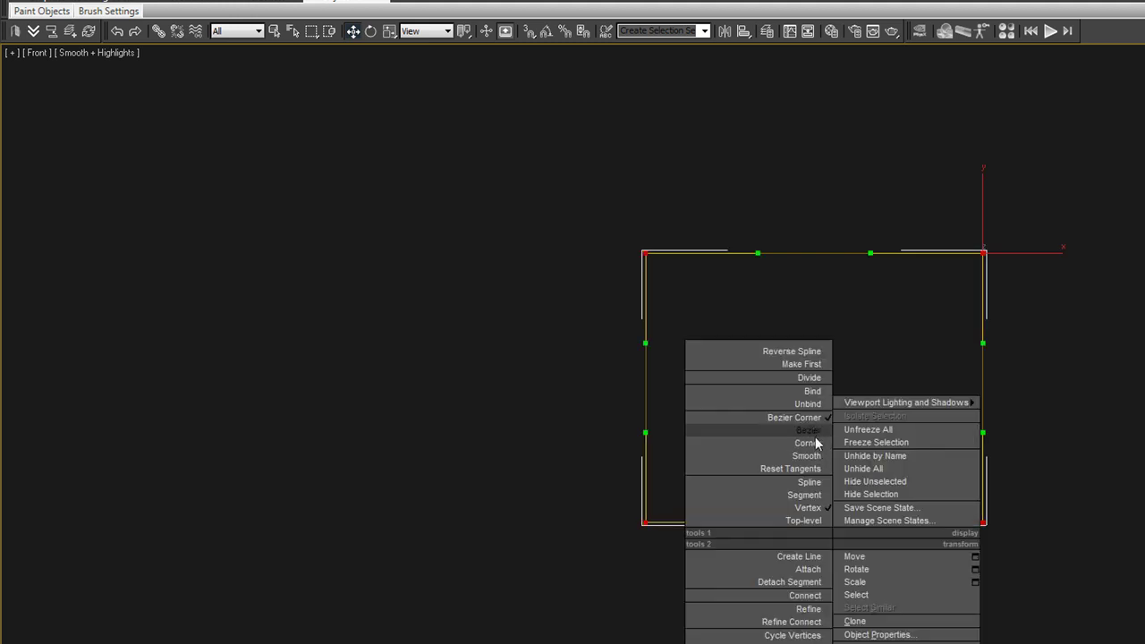
click(811, 445)
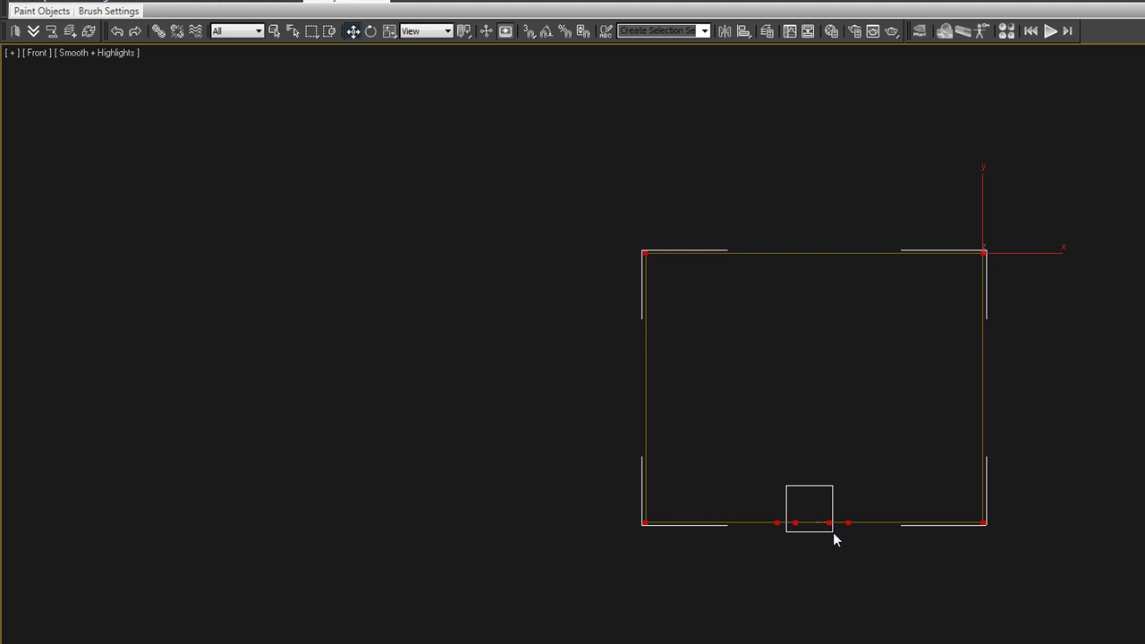
Raise the two inner bottom vertices and align them above the outer pair to form a rectangular doorway.
click(828, 526)
drag(828, 526, 847, 501)
click(796, 413)
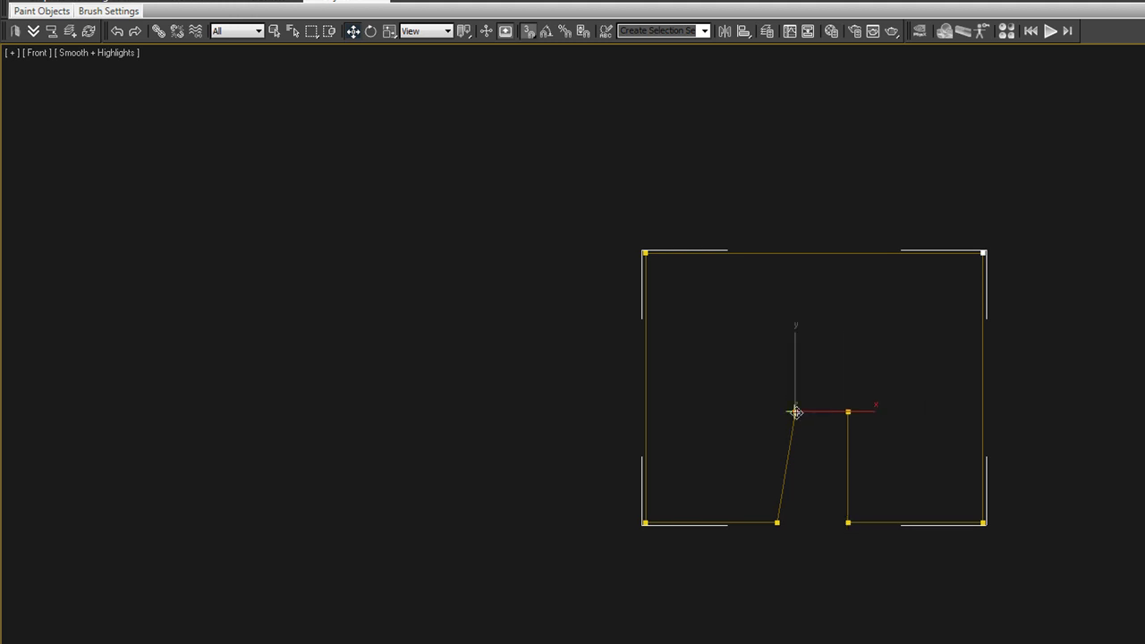
drag(795, 411, 776, 507)
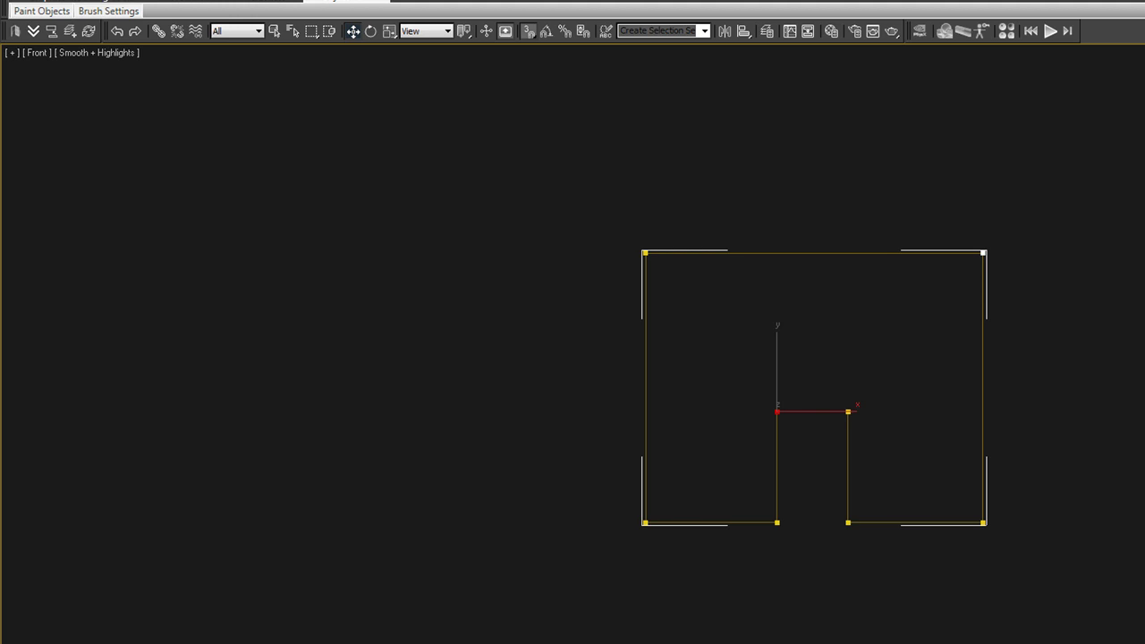
key(1)
Apply a Normal modifier to the doorway outline to turn it into a flat surface.
alt+middle_drag(948, 358, 998, 374)
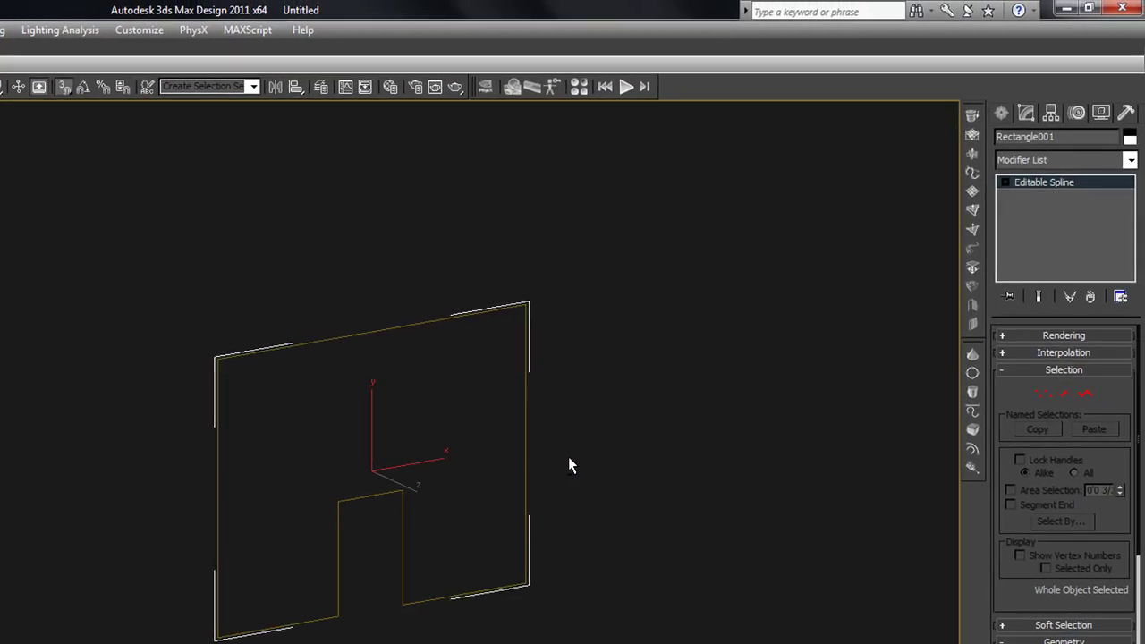
alt+middle_drag(569, 458, 573, 458)
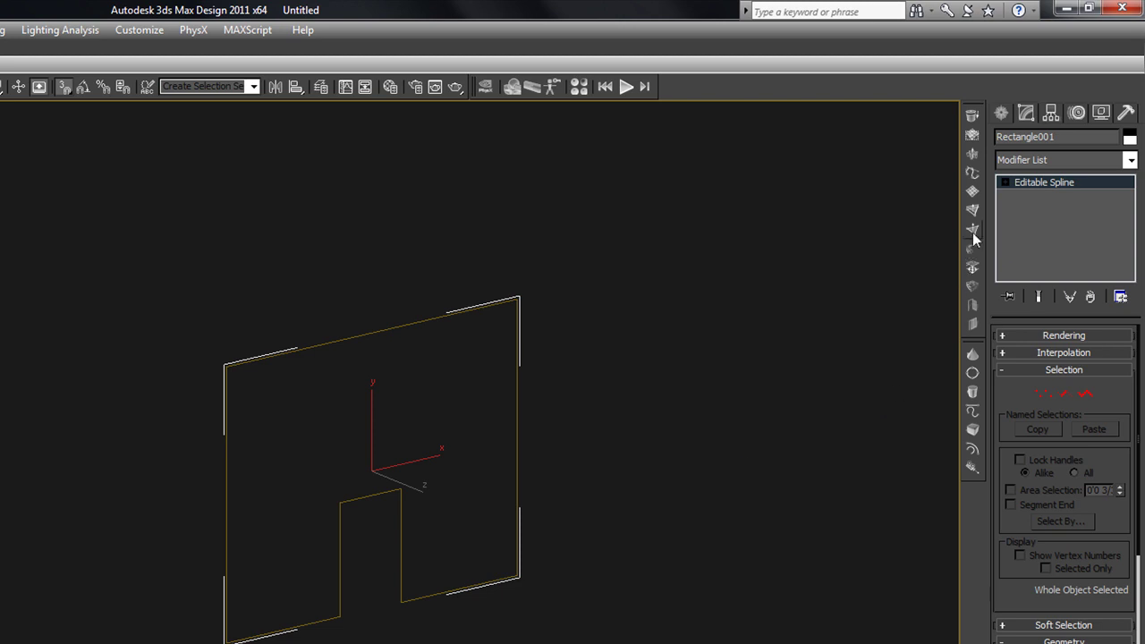
click(1131, 160)
scroll(1104, 408, down, 15)
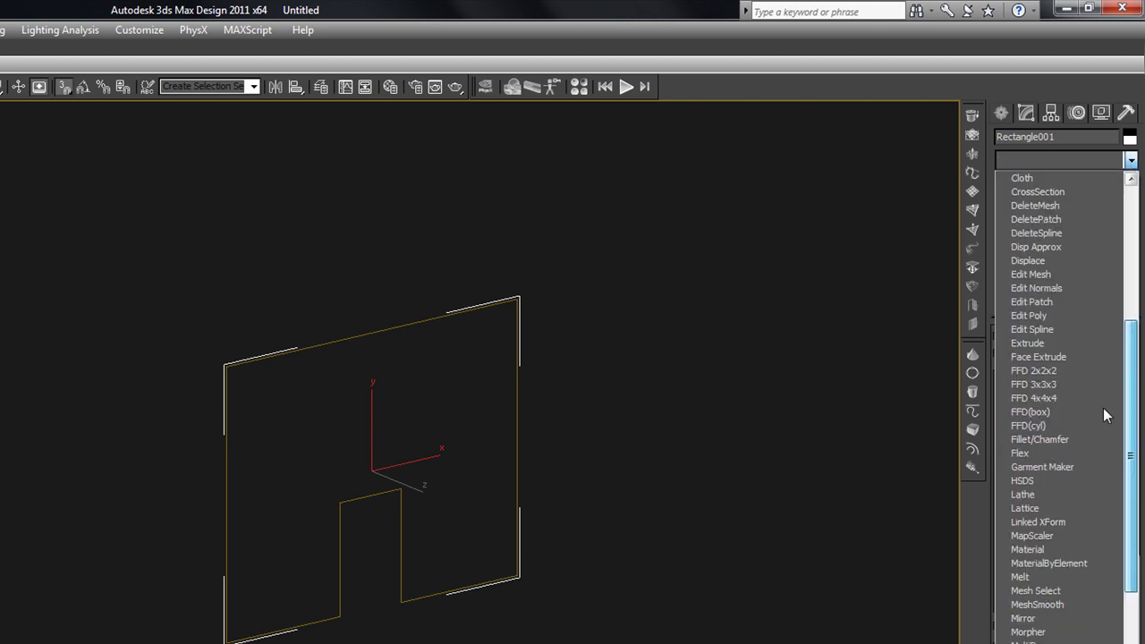
scroll(1095, 555, down, 3)
scroll(1094, 560, up, 8)
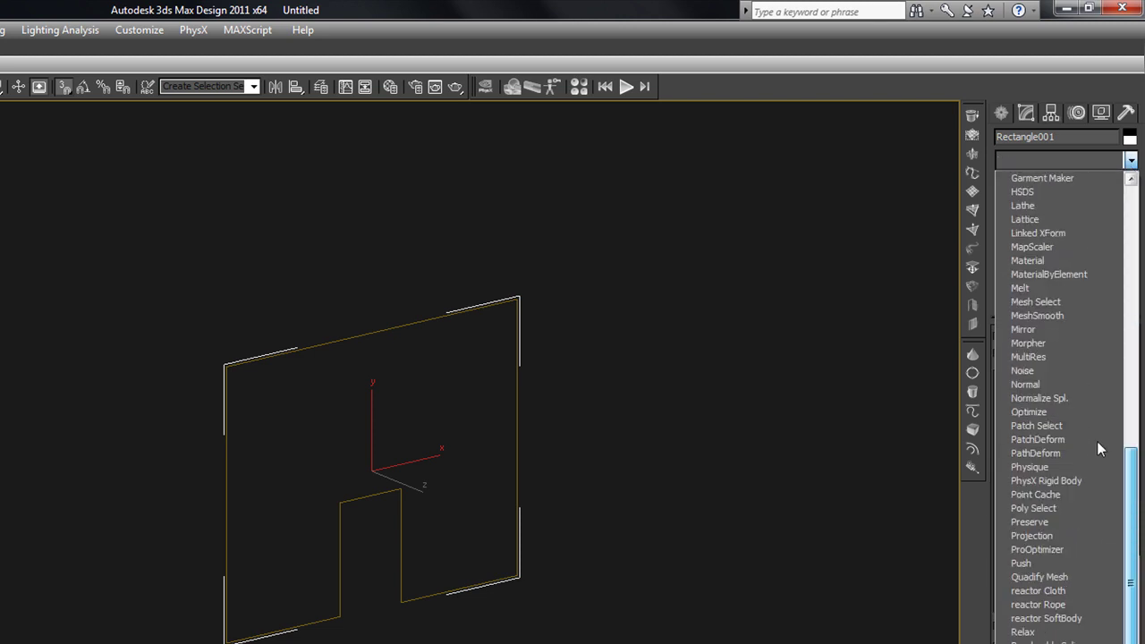
click(1045, 480)
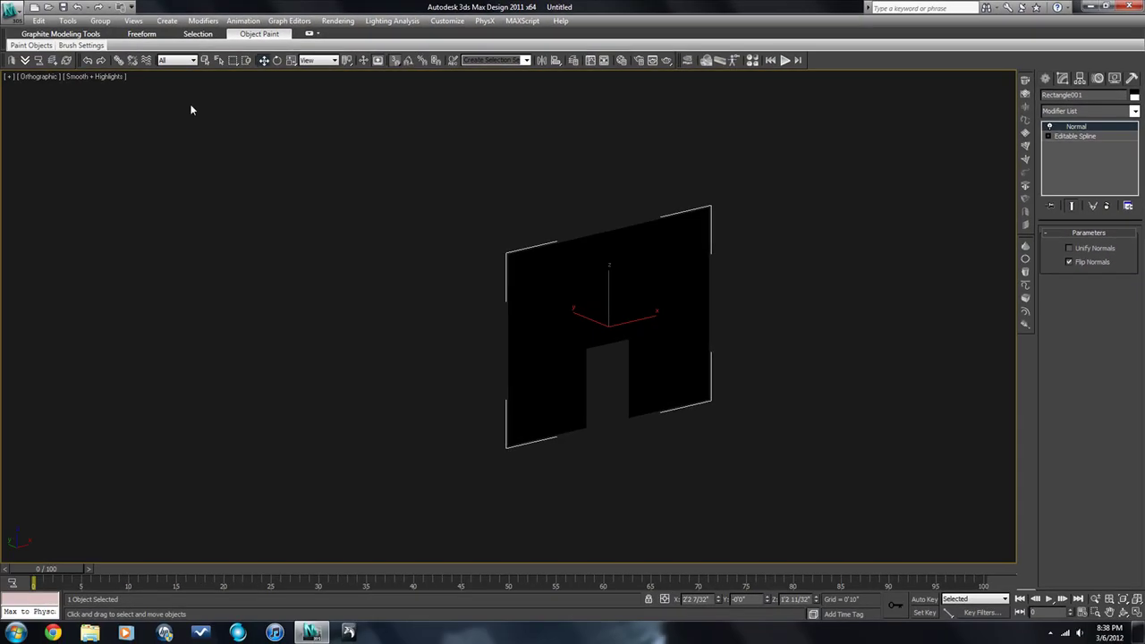
Adjust the viewport's shading options so the wall surface displays lit in its object color.
click(119, 78)
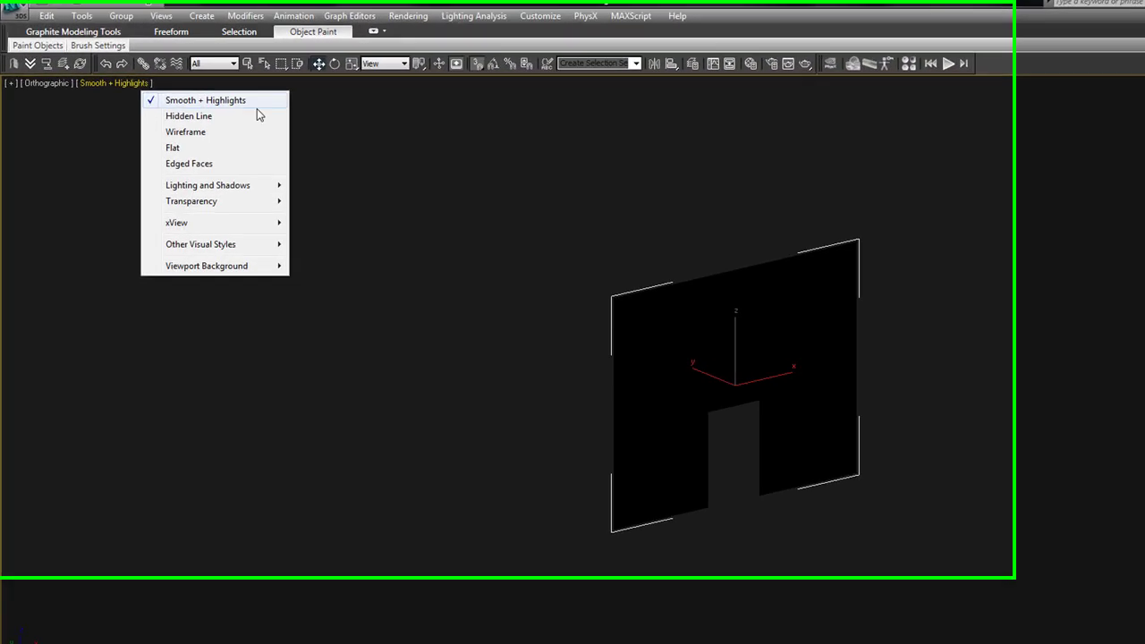
click(292, 122)
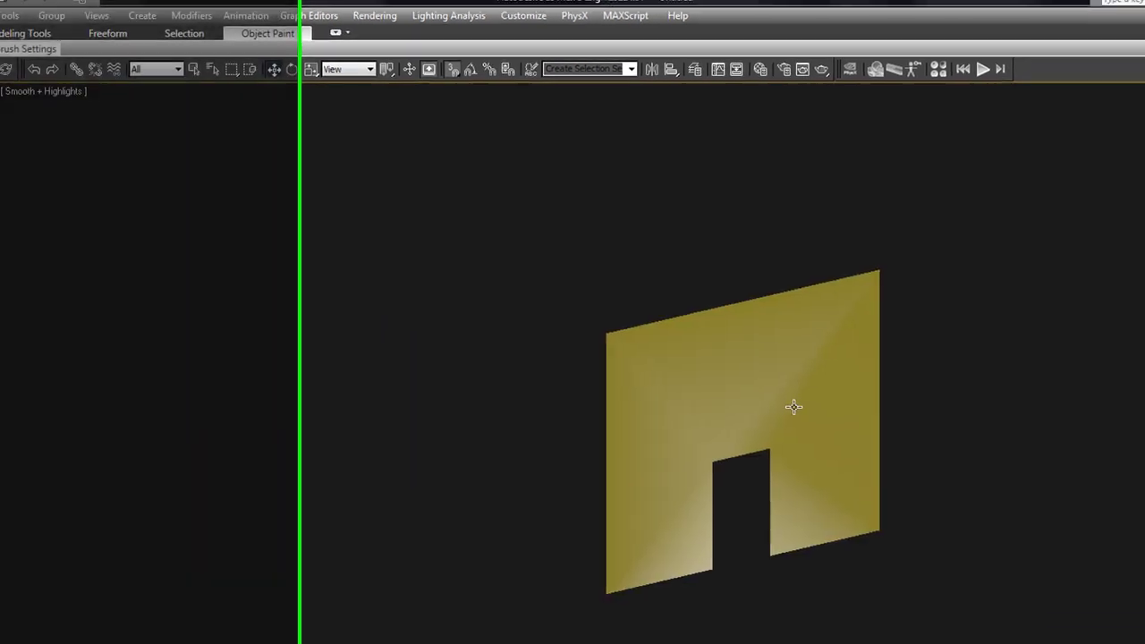
click(794, 407)
alt+middle_drag(821, 433, 844, 472)
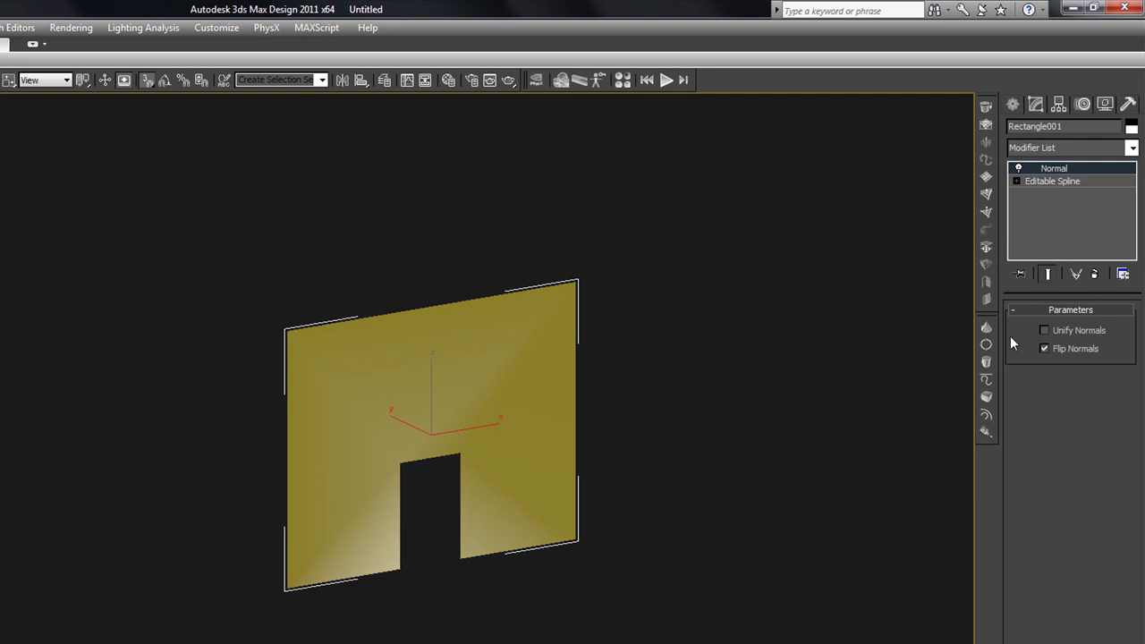
Turn off Flip Normals on the wall surface and delete the Normal modifier.
click(1044, 348)
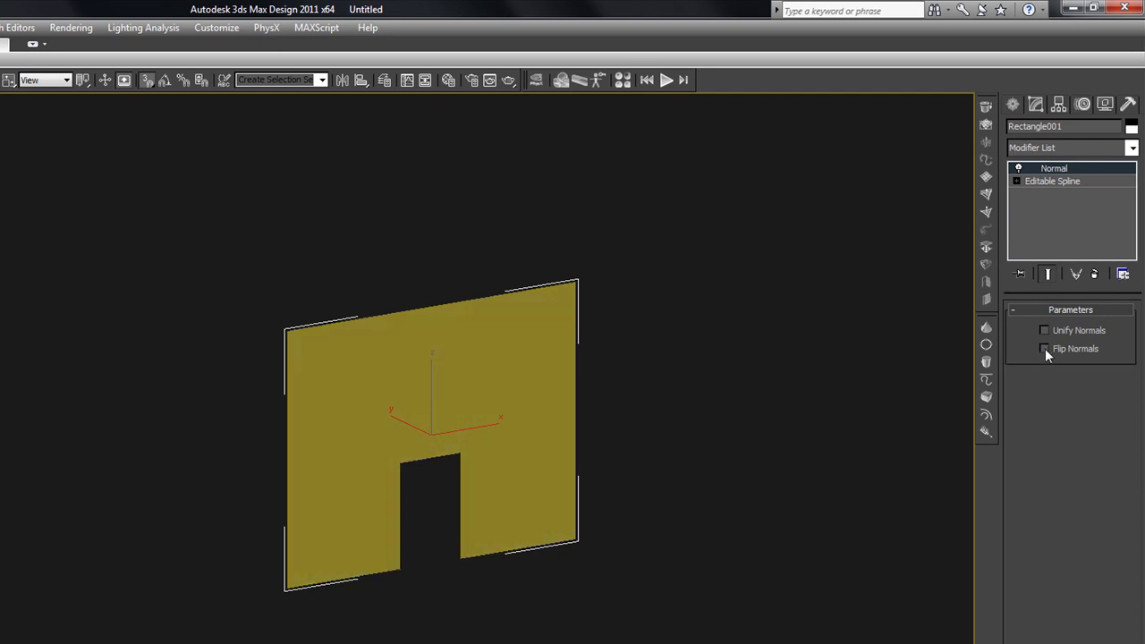
click(1045, 348)
click(1044, 348)
mouse_move(694, 346)
alt+middle_down()
mouse_move(739, 363)
mouse_move(710, 356)
alt+middle_up()
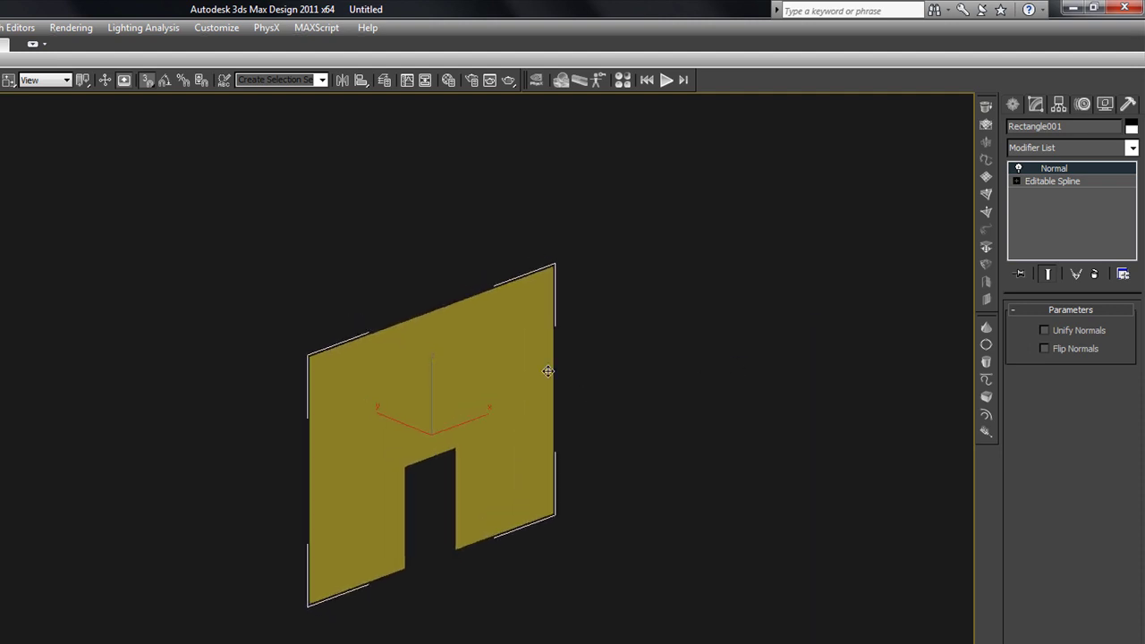
mouse_move(514, 410)
alt+middle_down()
mouse_move(499, 409)
mouse_move(508, 409)
alt+middle_up()
scroll(508, 405, up, 5)
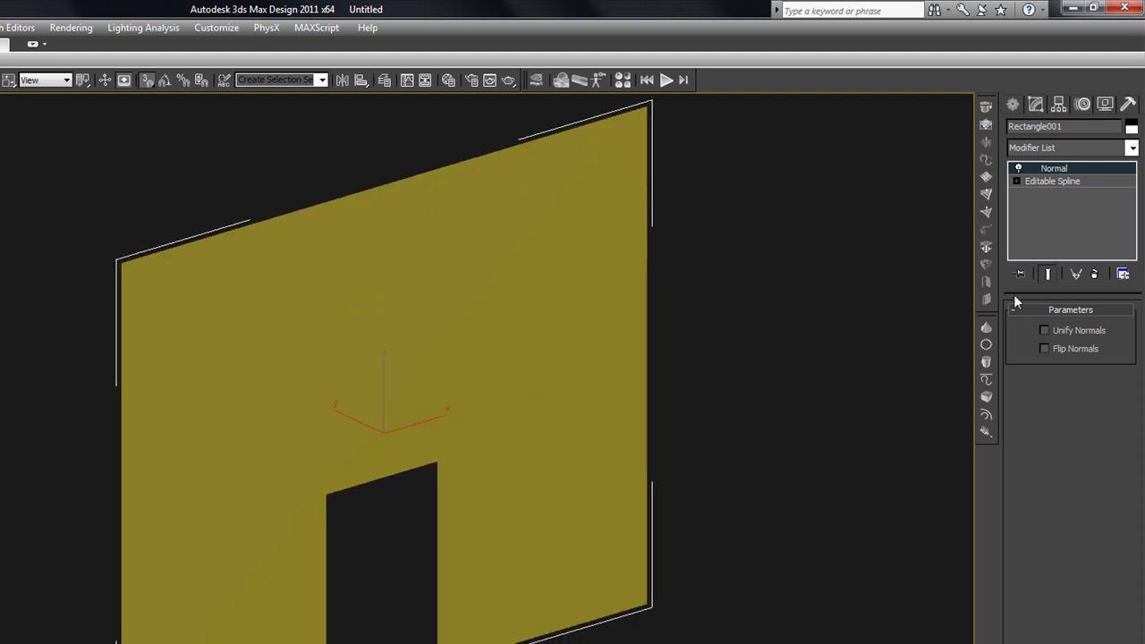
click(1095, 275)
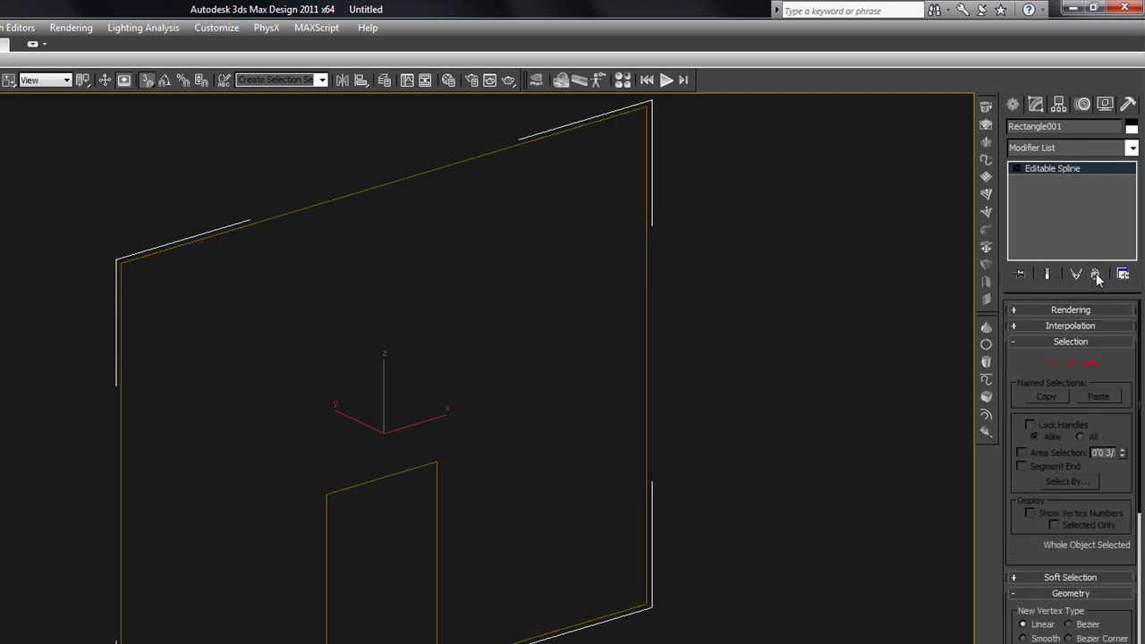
Apply an Extrude modifier to the wall outline with an amount of 0'6".
click(987, 145)
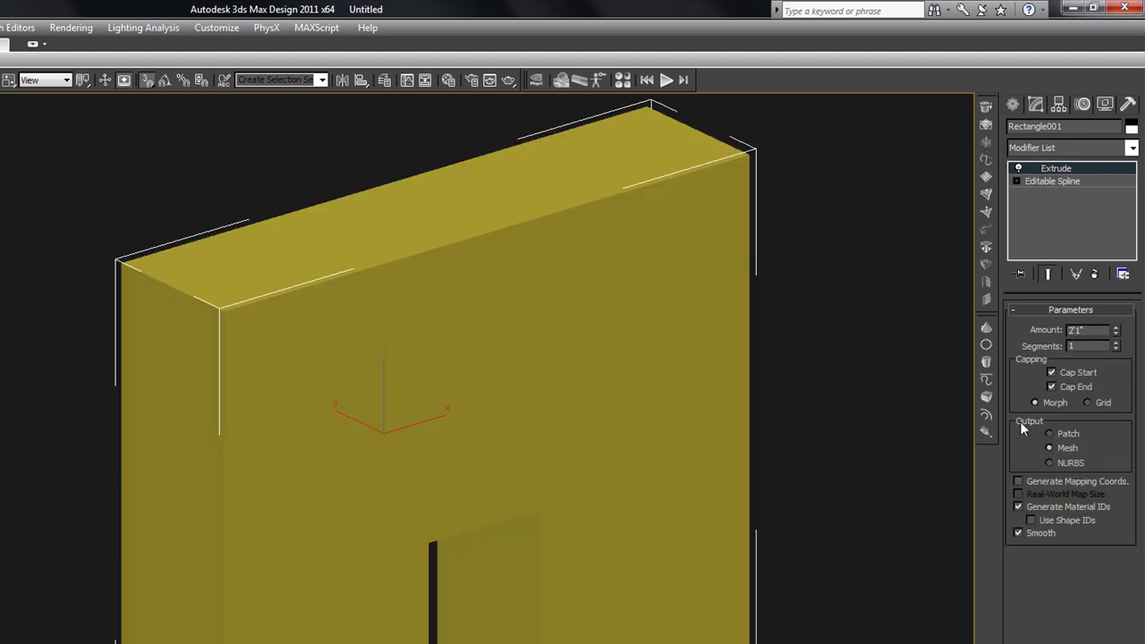
double_click(1100, 331)
text(6)
key(Return)
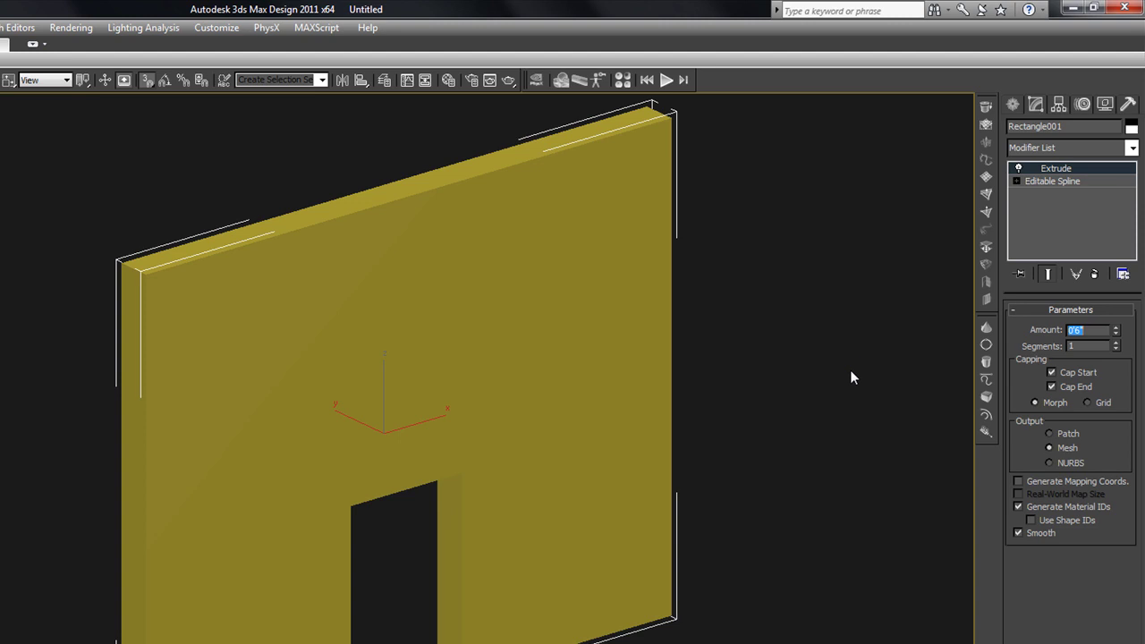
Show the extruded wall in wireframe and add an Edit Poly modifier to it.
click(850, 369)
key(F3)
key(F3)
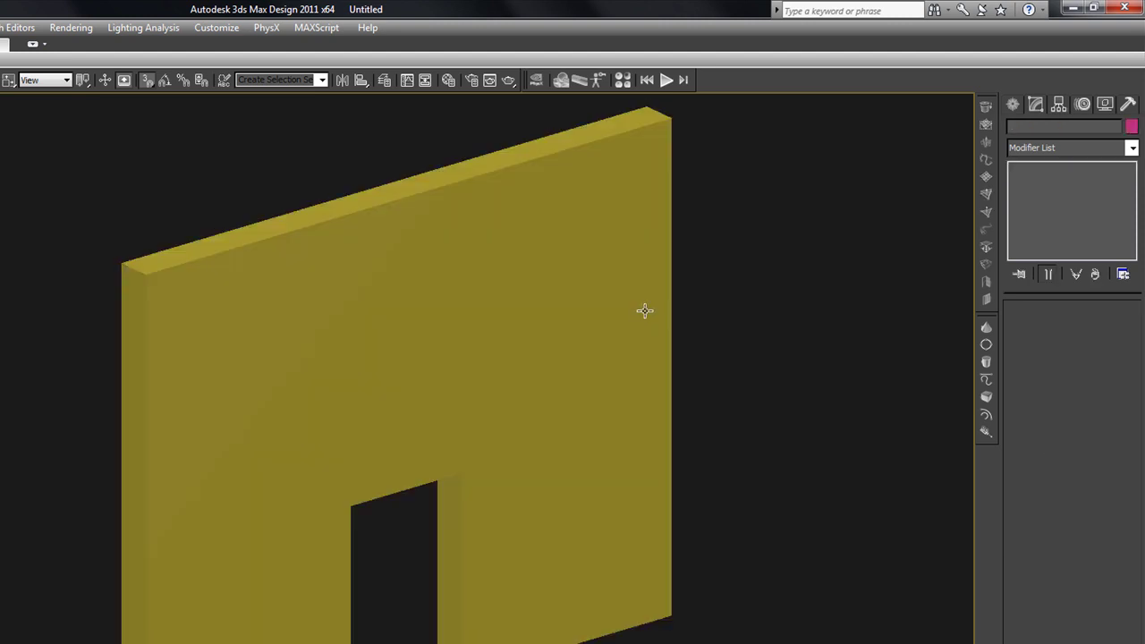
scroll(644, 312, down, 4)
click(644, 313)
alt+middle_drag(688, 398, 669, 405)
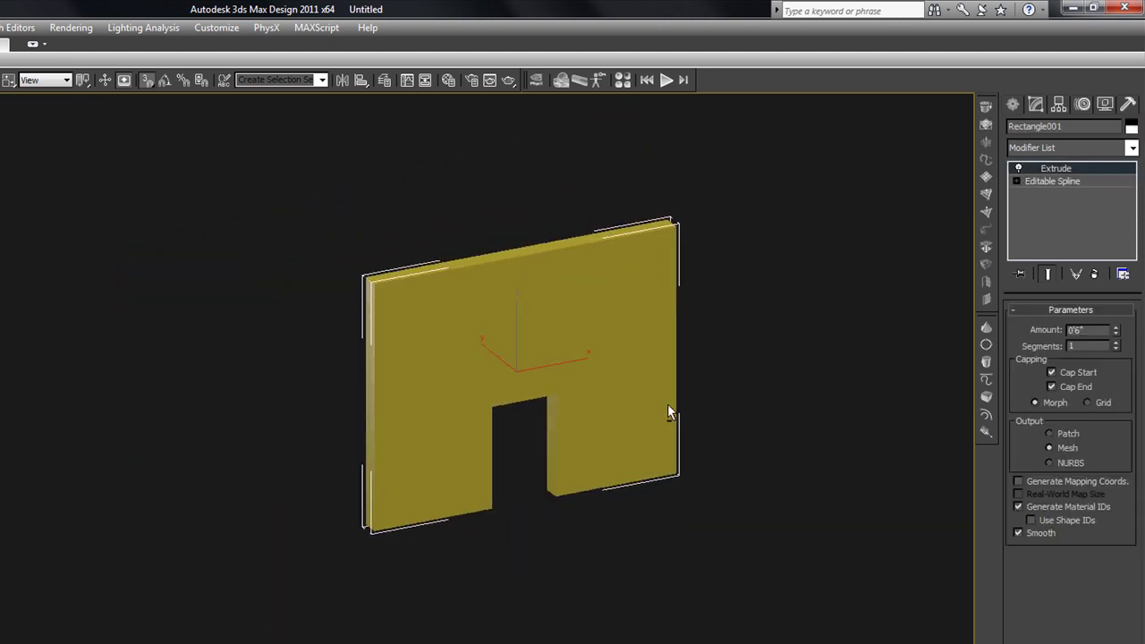
scroll(763, 403, up, 2)
key(F3)
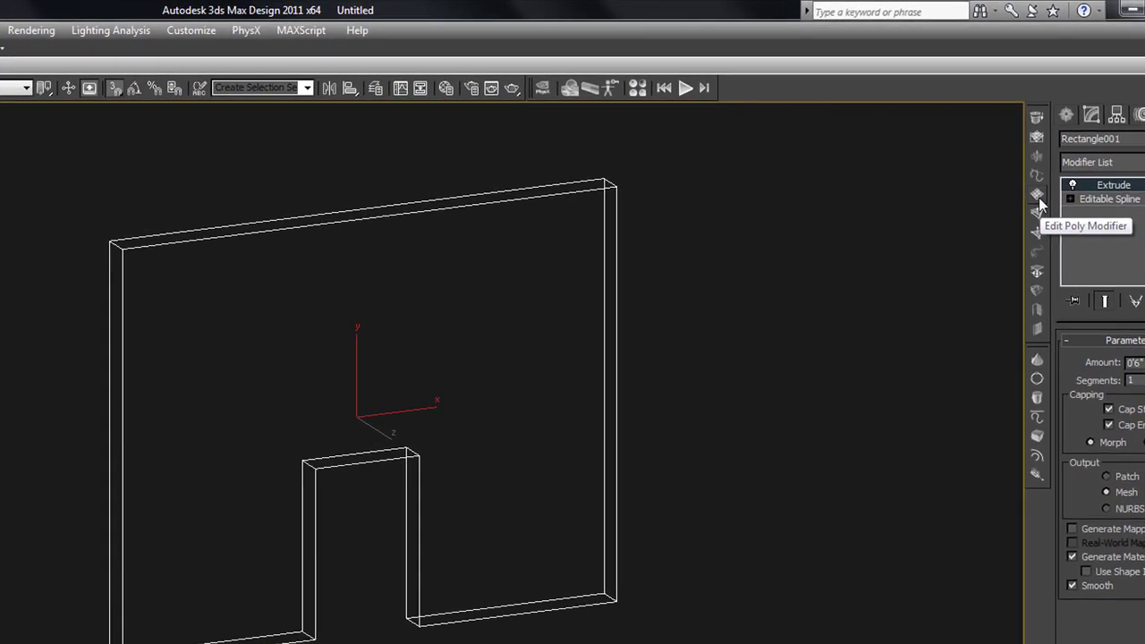
click(1027, 139)
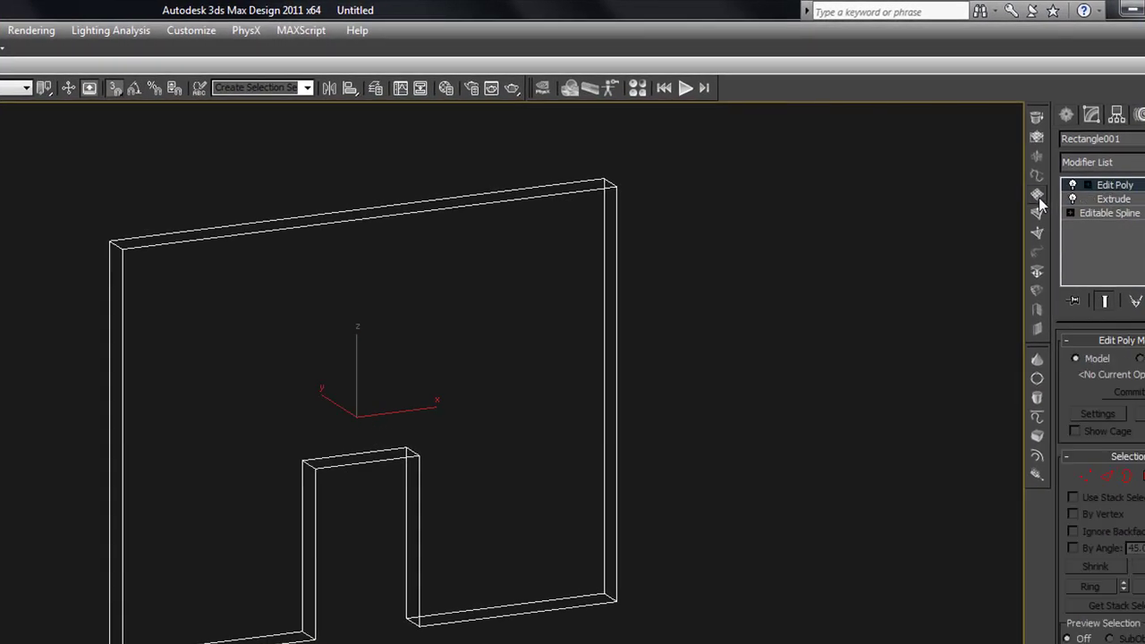
In the Top view, move the back corner vertices at both ends of the wall inward to angle the wall ends.
middle_drag(626, 320, 618, 341)
key(t)
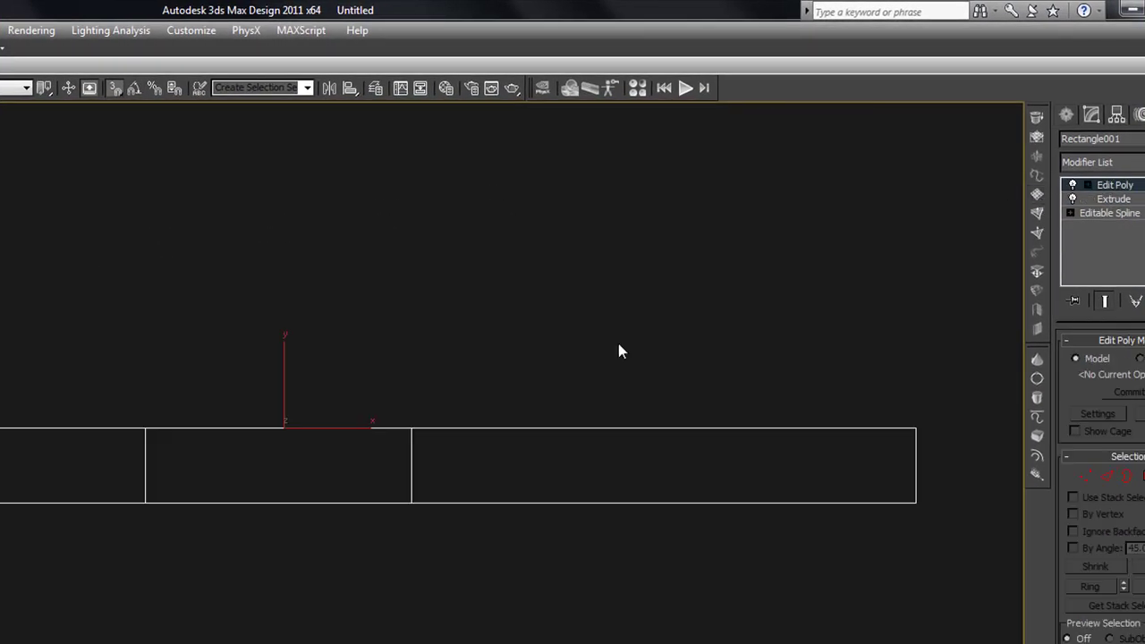
click(1086, 476)
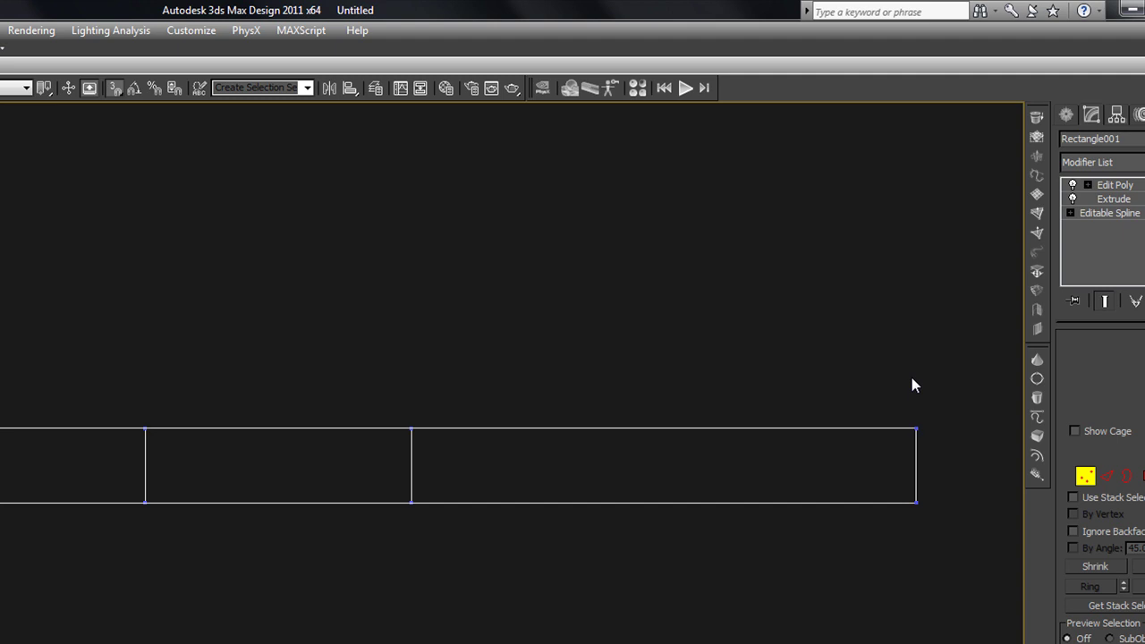
drag(904, 383, 872, 431)
key(s)
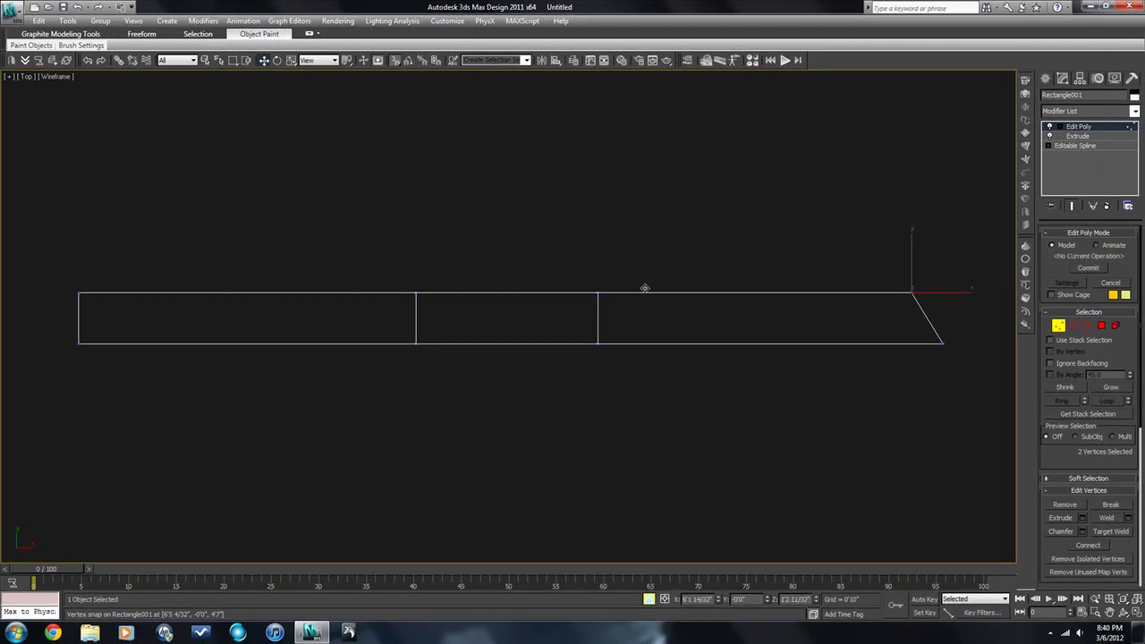
drag(67, 286, 147, 295)
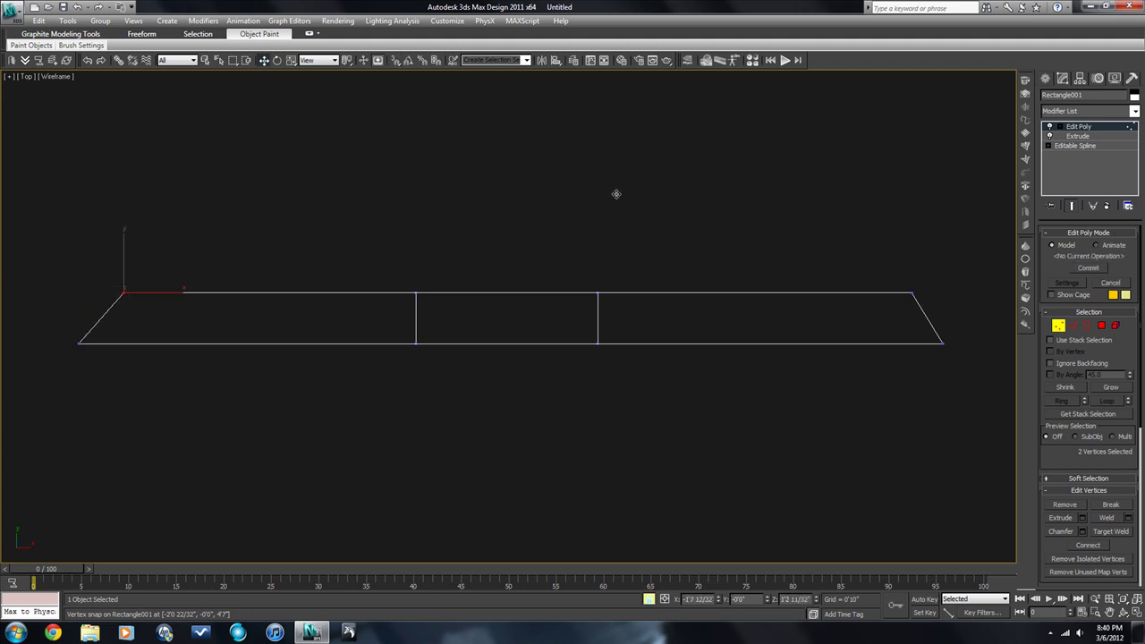
click(1058, 326)
Convert the wall to an Editable Poly, collapsing its modifier stack.
middle_drag(878, 300, 856, 312)
scroll(856, 312, down, 4)
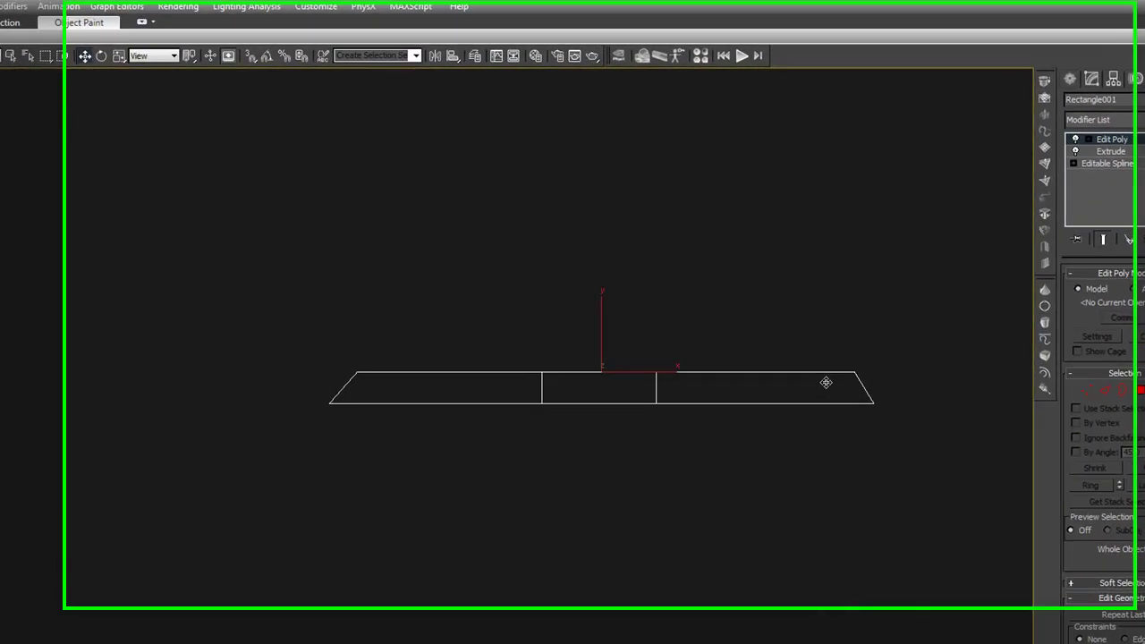
right_click(814, 401)
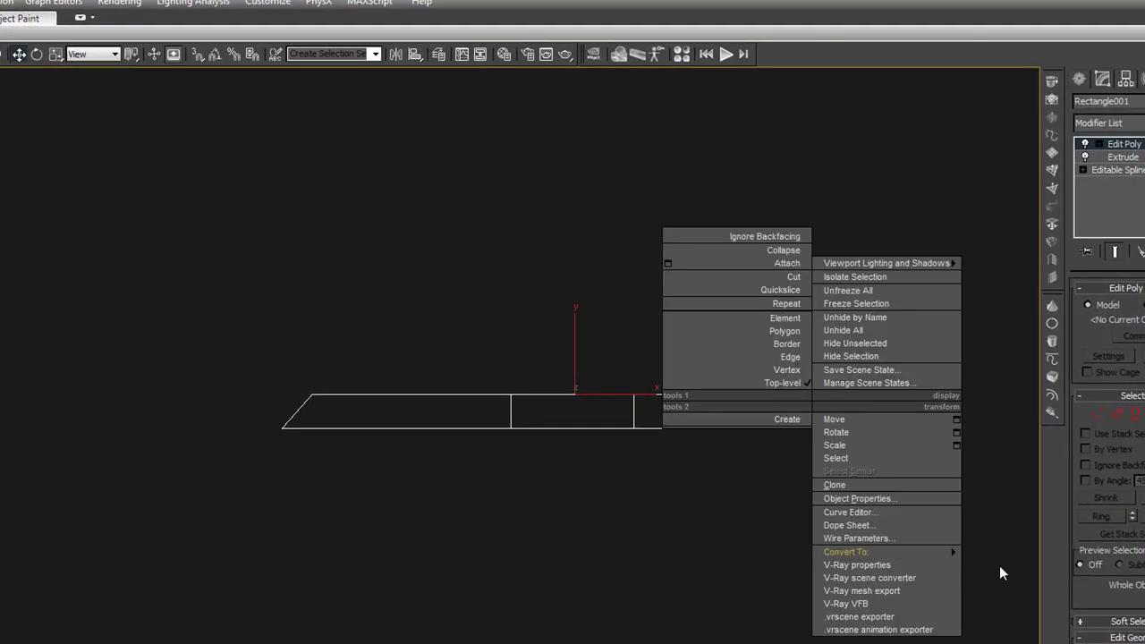
mouse_move(955, 552)
click(985, 562)
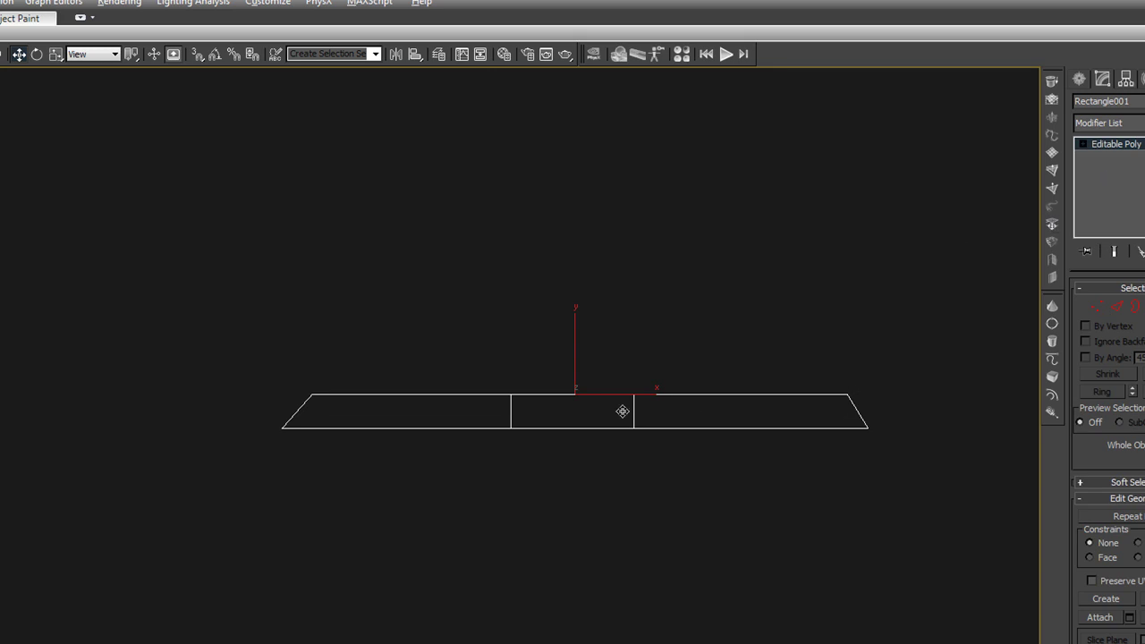
Clone the wall once as a Copy and rotate the copy perpendicular to the original wall.
middle_drag(623, 410, 607, 436)
scroll(602, 436, down, 3)
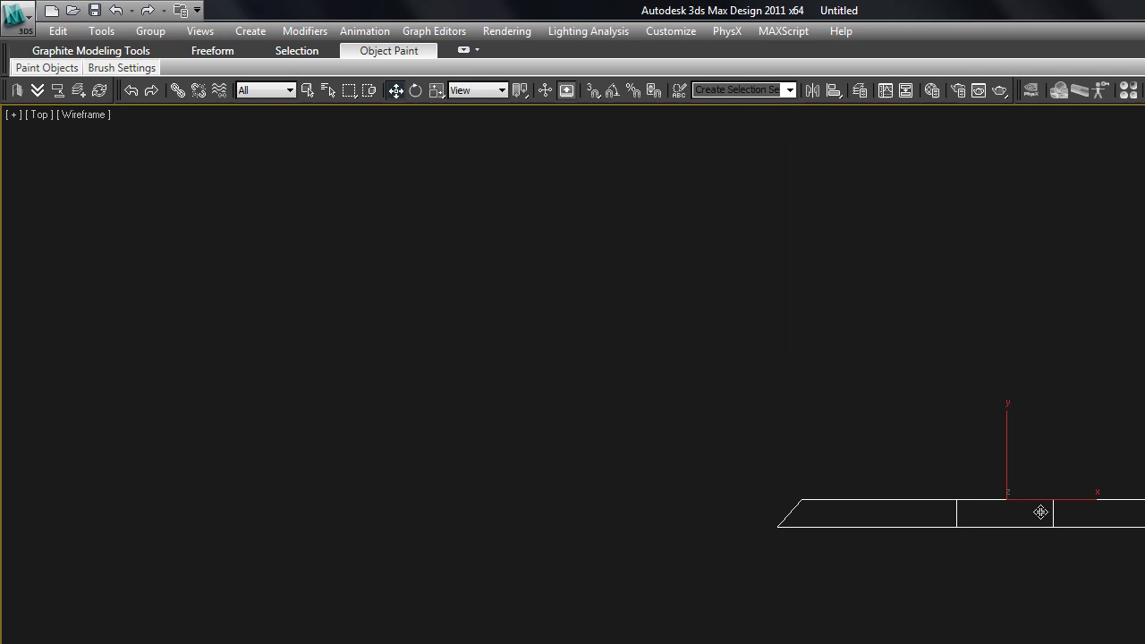
shift+drag(1041, 511, 1061, 376)
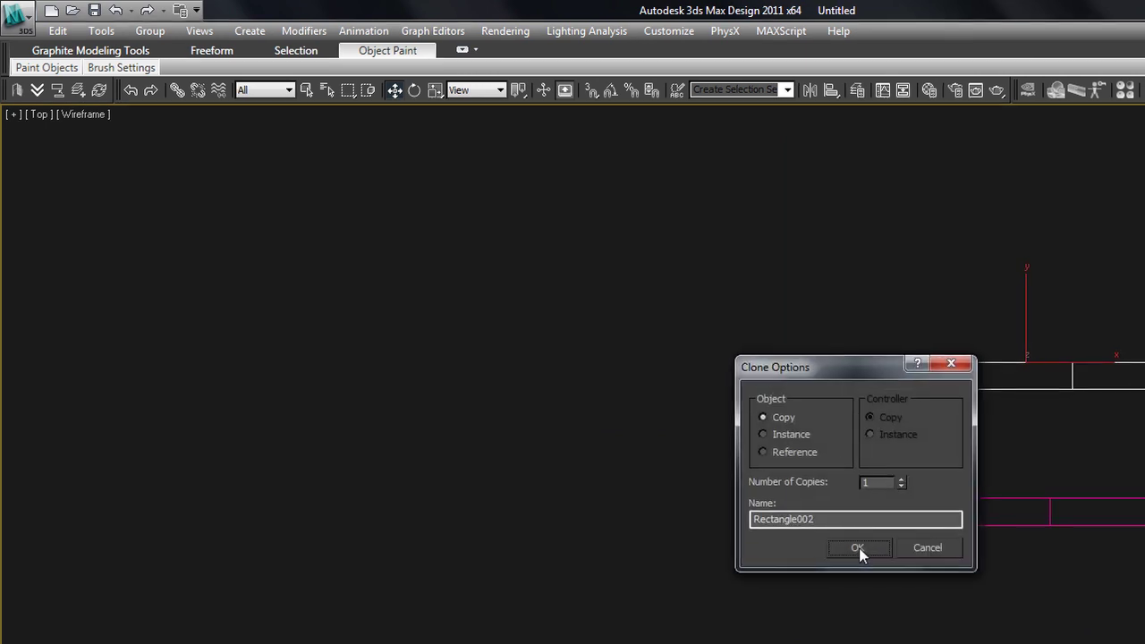
click(861, 550)
key(e)
drag(1017, 399, 1143, 518)
mouse_move(762, 345)
mouse_down()
mouse_move(797, 340)
mouse_move(775, 345)
mouse_move(778, 401)
mouse_up()
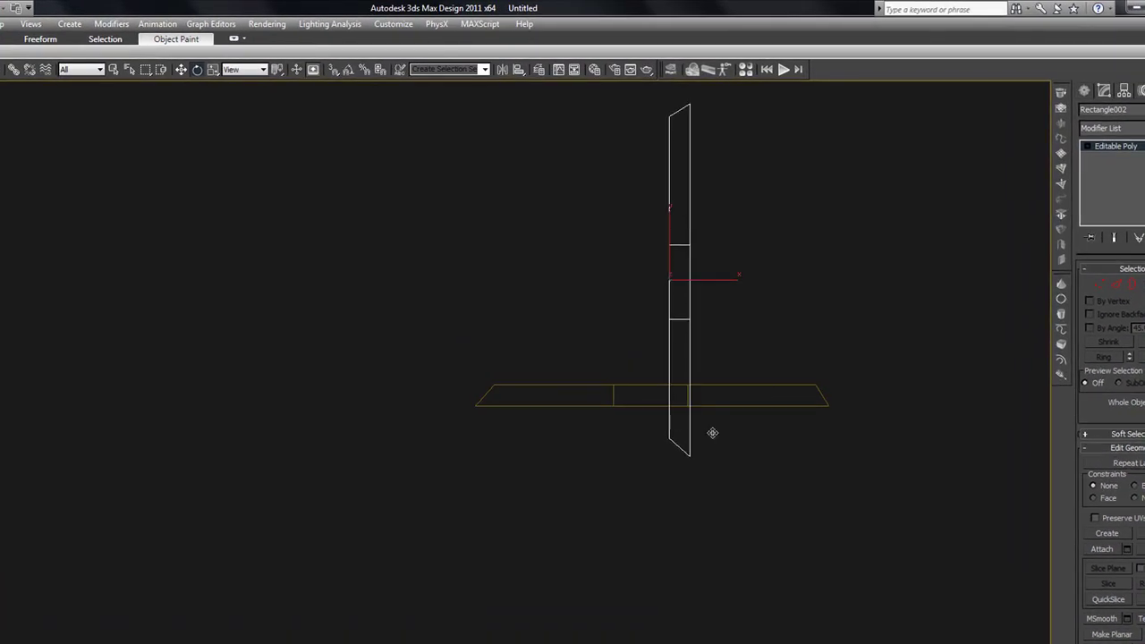
Move the rotated wall with vertex snapping so its outer corner meets the original wall's outer end corner.
key(w)
key(s)
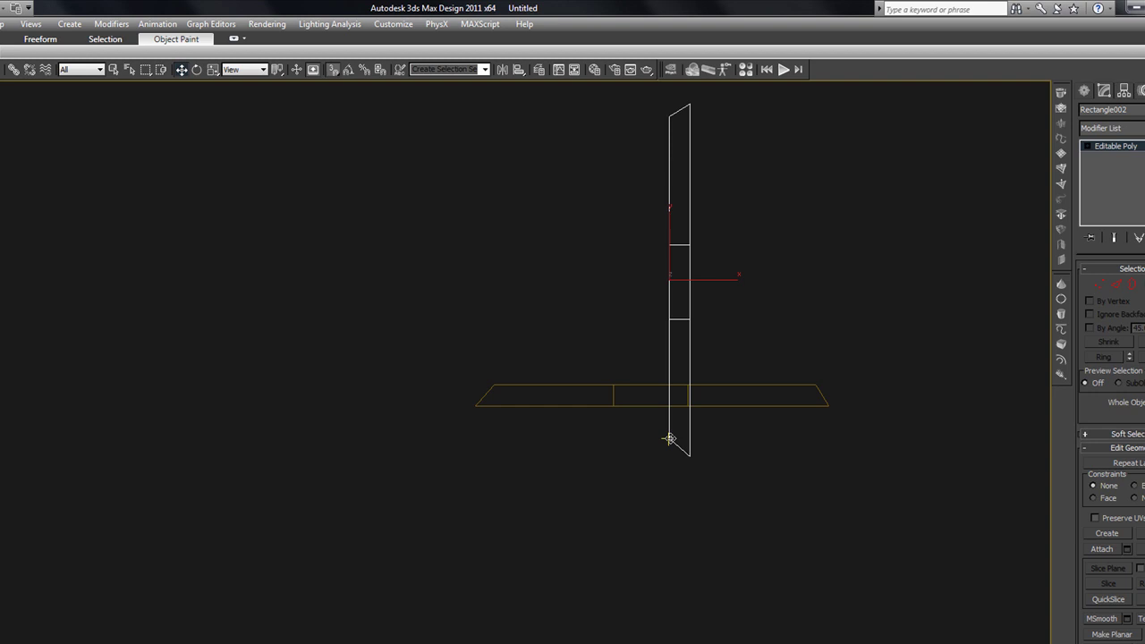
drag(670, 439, 810, 382)
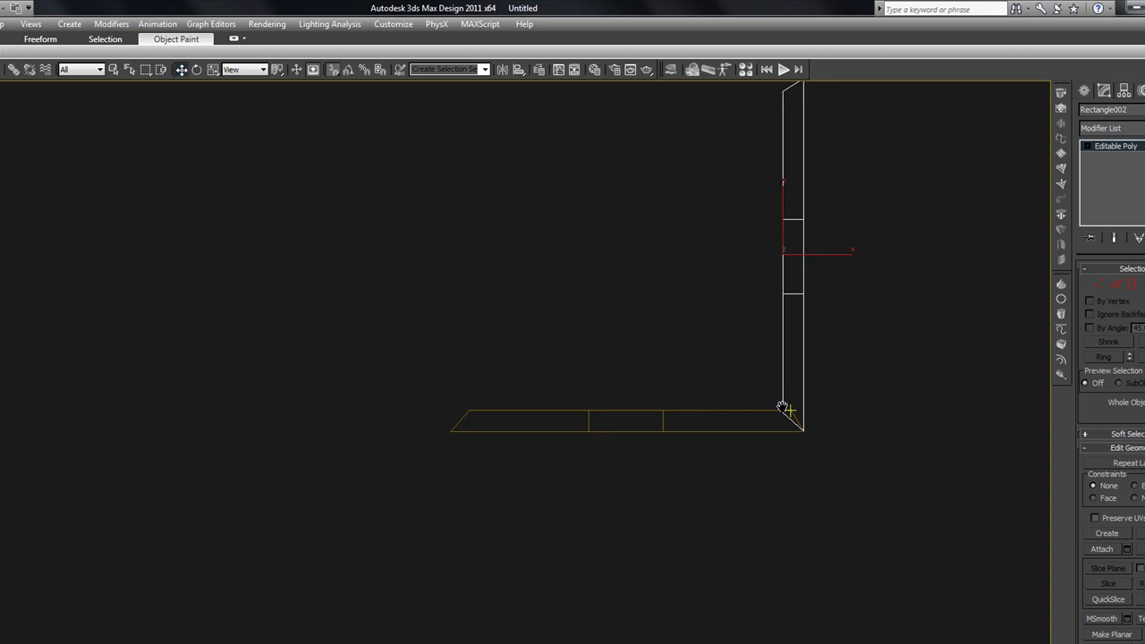
Move the rotated wall's inner corner vertices vertically to align with the original wall's inner face.
middle_drag(788, 408, 761, 409)
scroll(762, 409, up, 4)
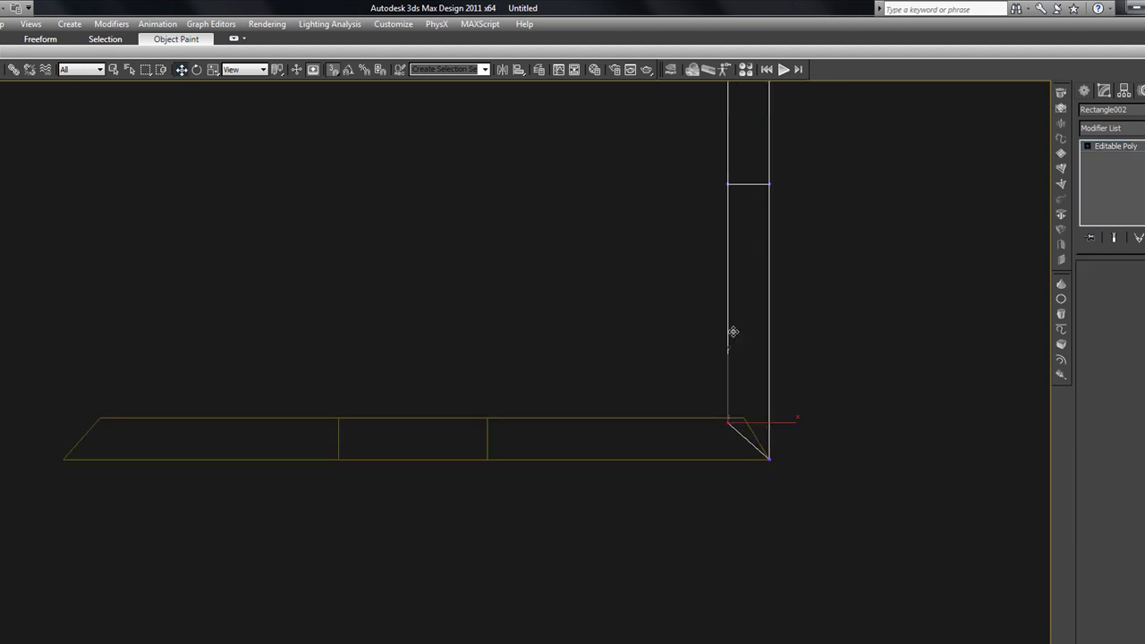
key(1)
drag(711, 388, 745, 417)
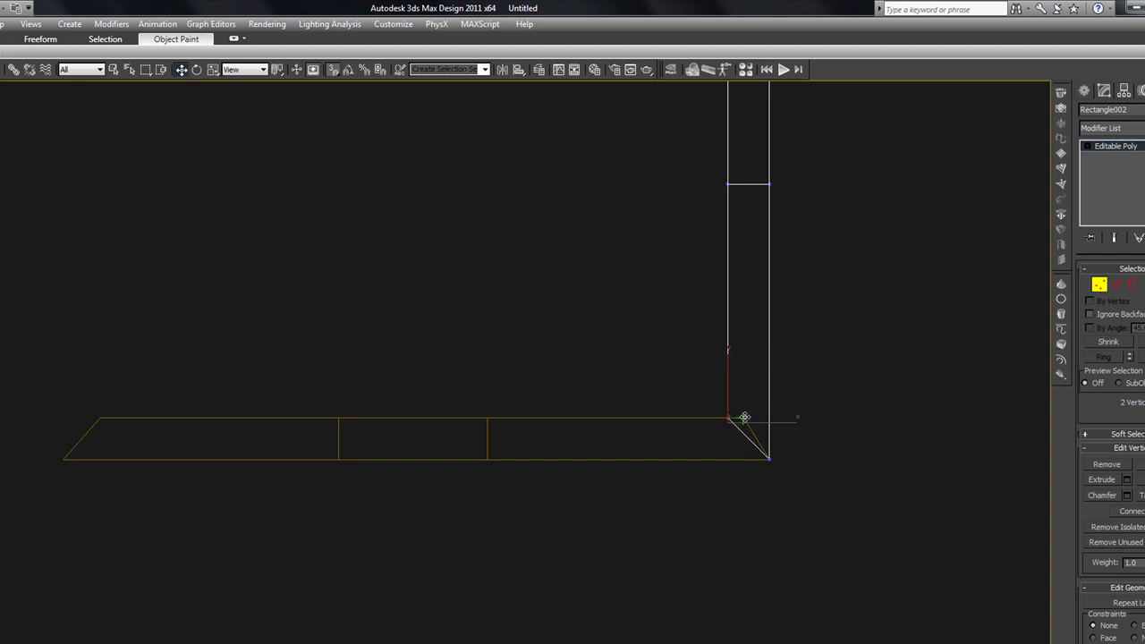
click(1100, 285)
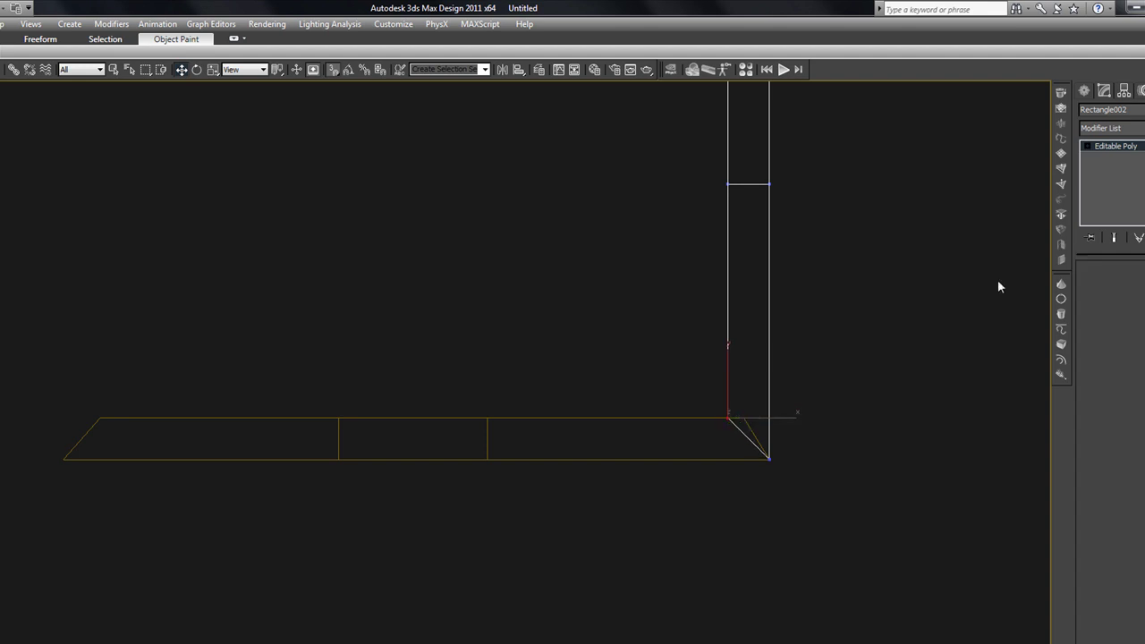
Move the original wall's inner corner vertices horizontally to meet the rotated wall's inner corner, closing the miter.
click(684, 418)
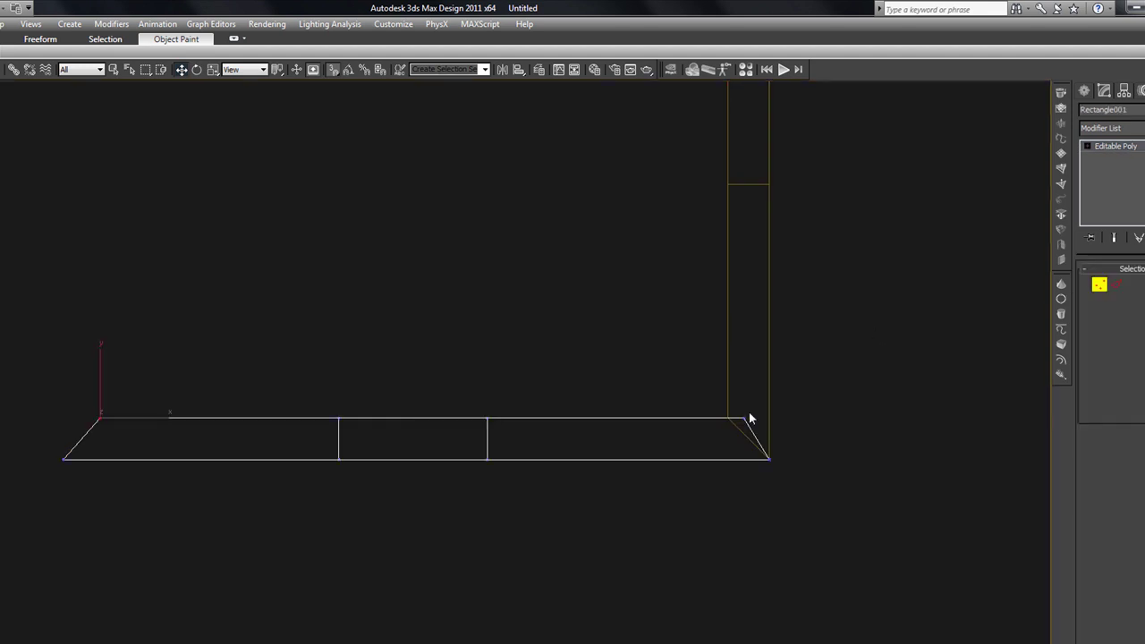
drag(718, 351, 727, 418)
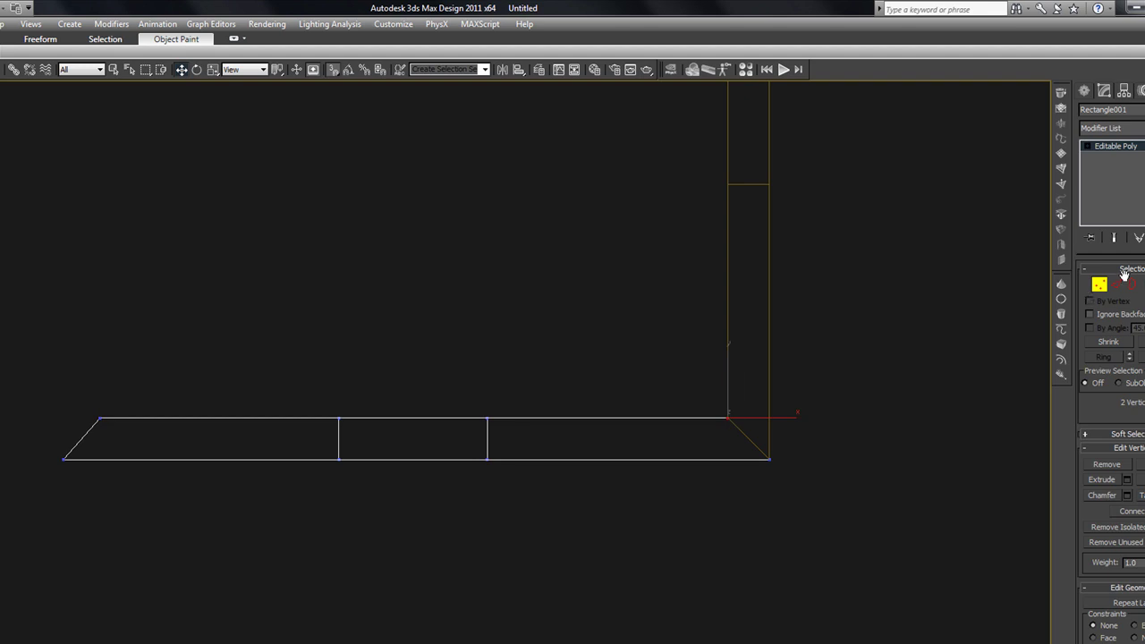
click(1098, 285)
Examine the mitered corner and both walls in shaded display from several angles and from the Front view.
mouse_move(811, 406)
alt+middle_down()
mouse_move(803, 341)
mouse_move(746, 314)
alt+middle_up()
key(F3)
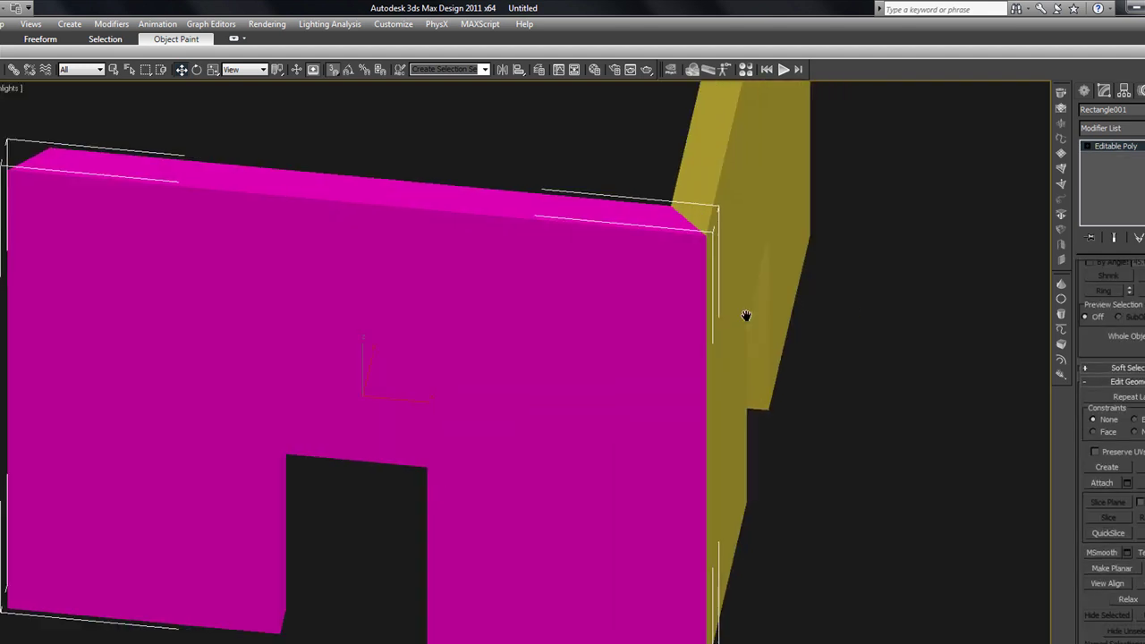
scroll(760, 349, down, 5)
alt+middle_drag(766, 375, 747, 350)
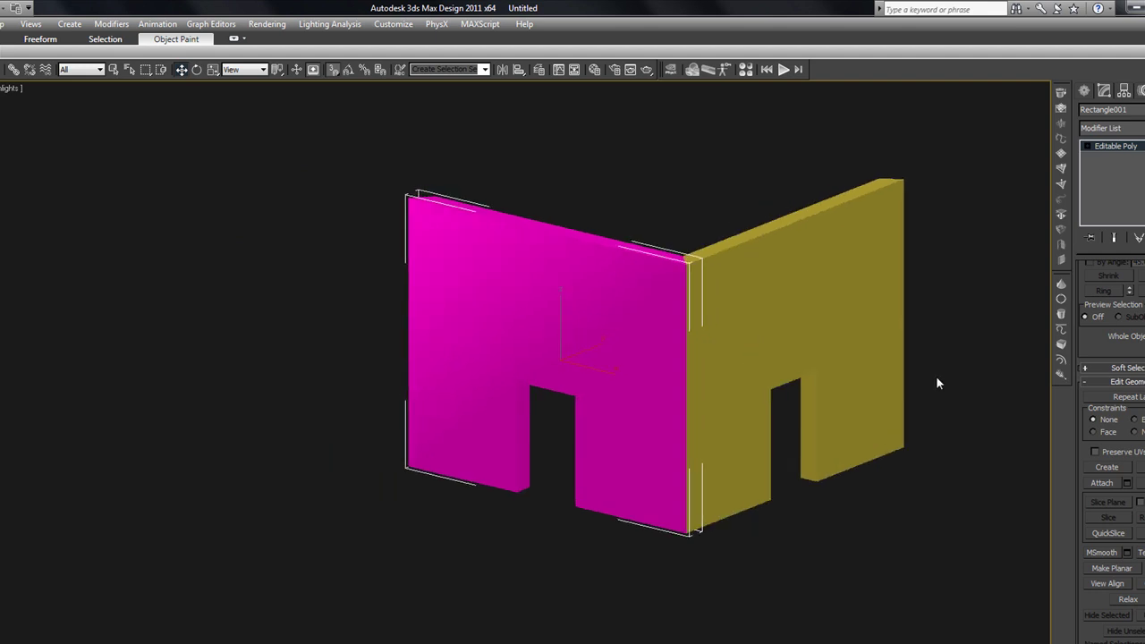
click(937, 378)
scroll(757, 358, down, 4)
click(755, 368)
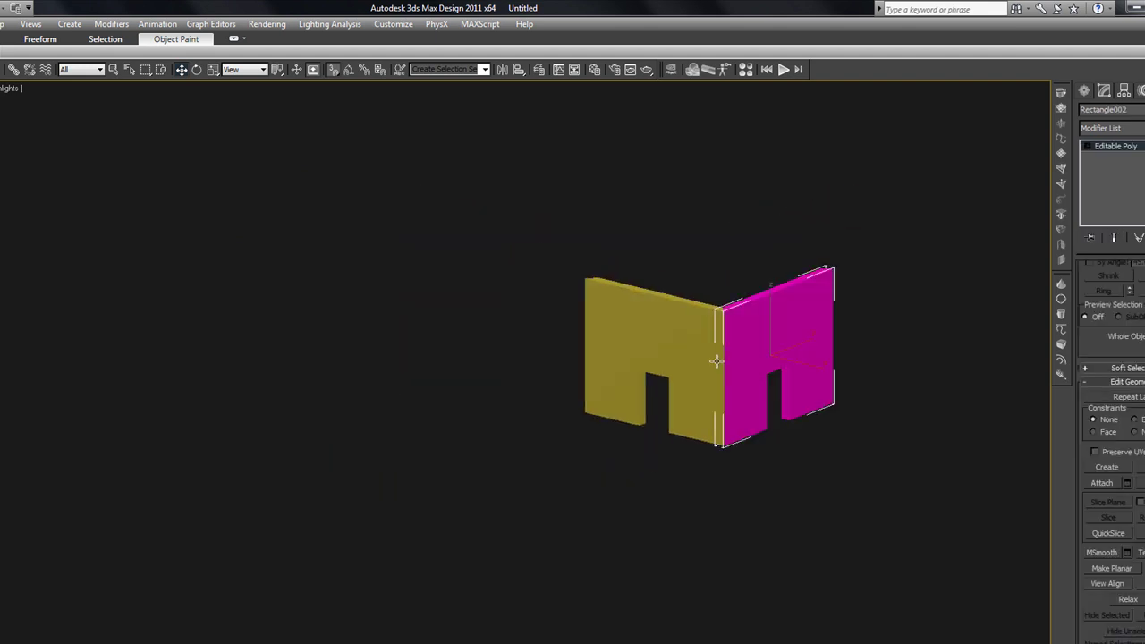
alt+middle_drag(741, 373, 816, 373)
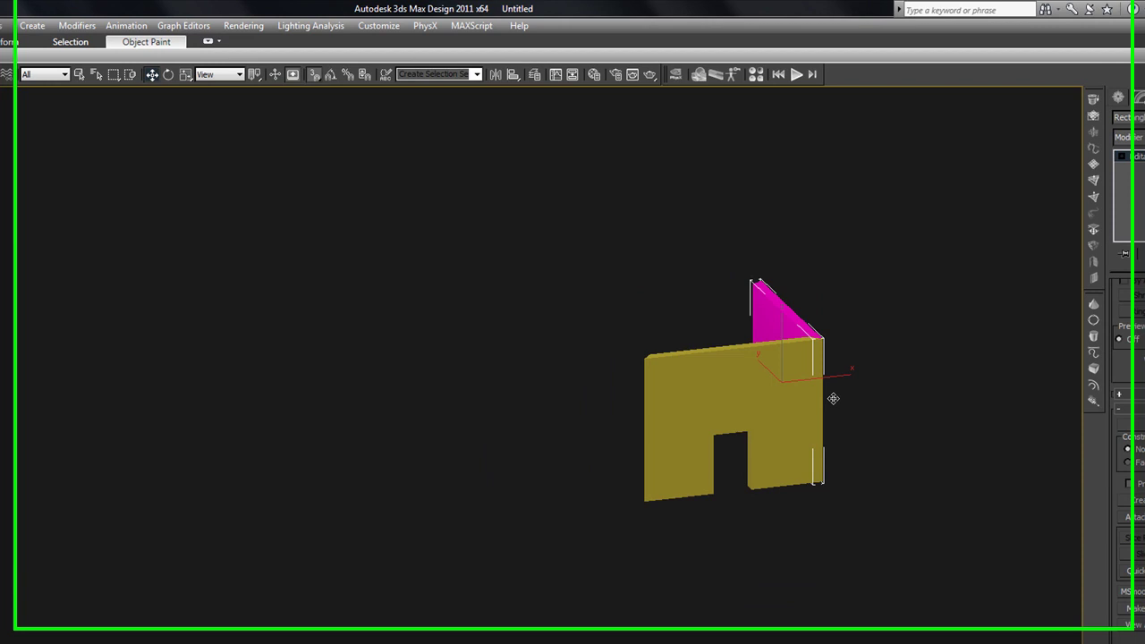
click(914, 407)
key(f)
key(z)
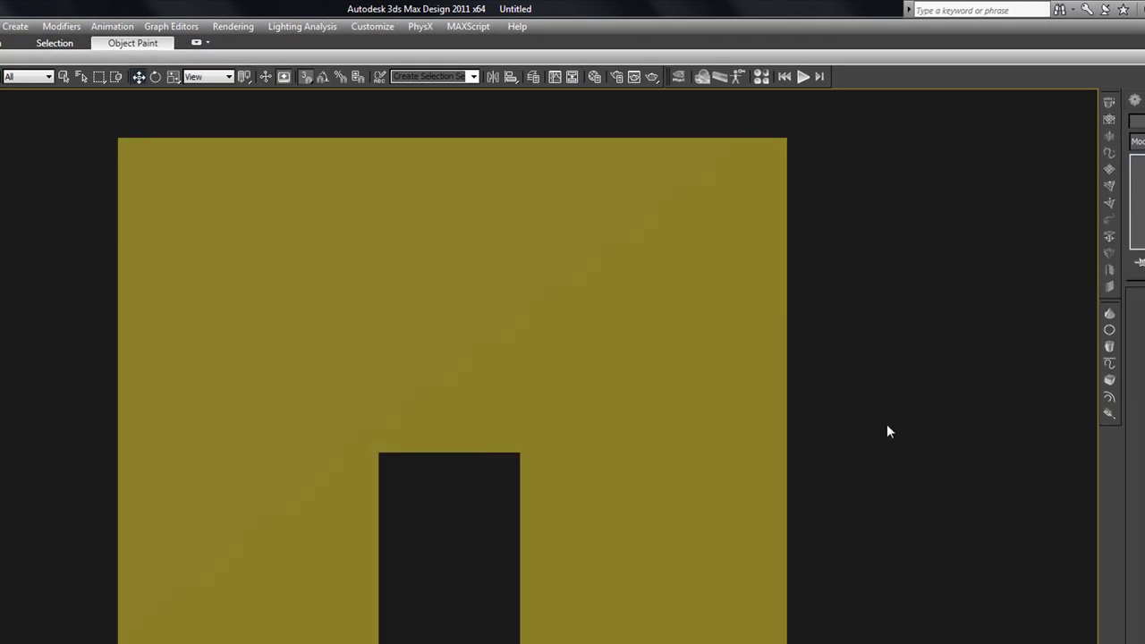
scroll(886, 432, down, 4)
In the wireframe Top view, draw a spline line along both walls' outer edges, snapping to the three outer corners.
key(F3)
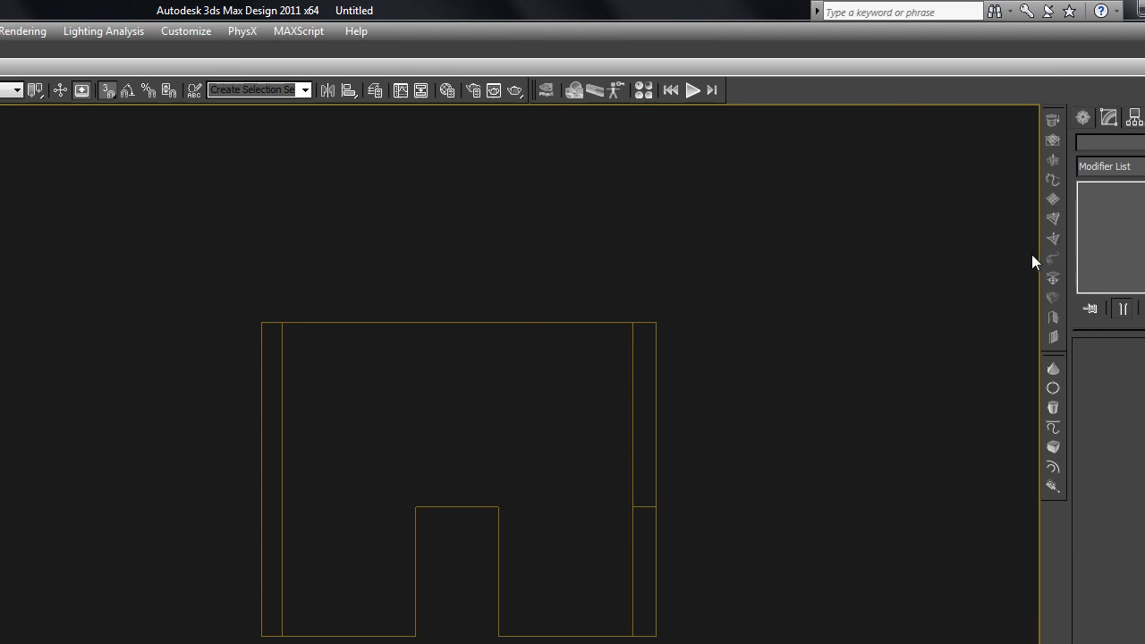
key(t)
key(z)
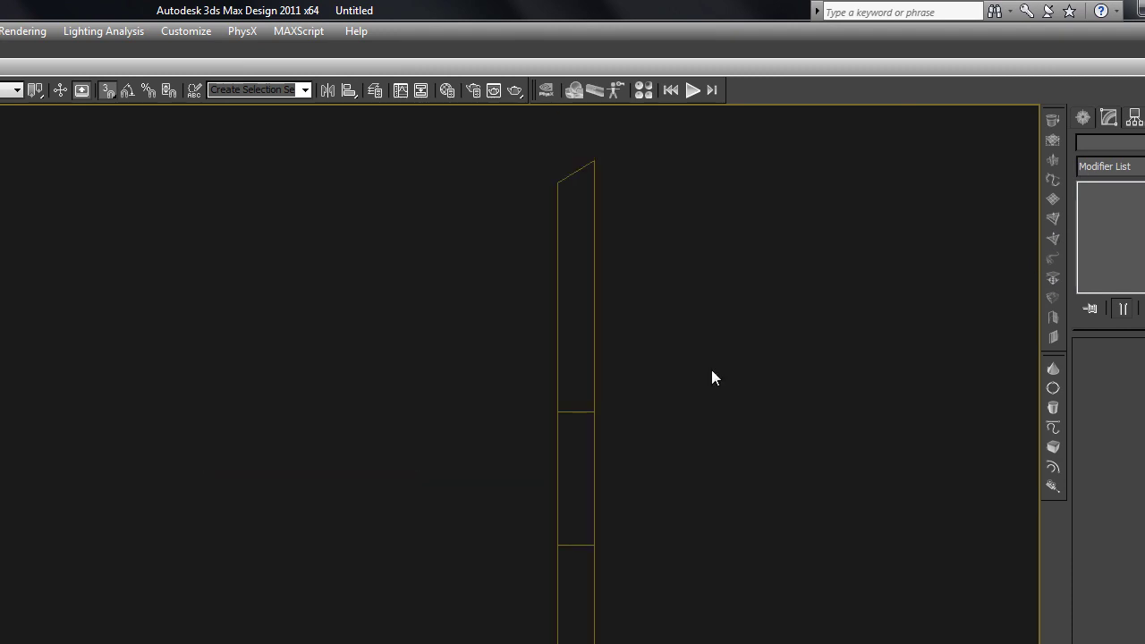
click(1086, 119)
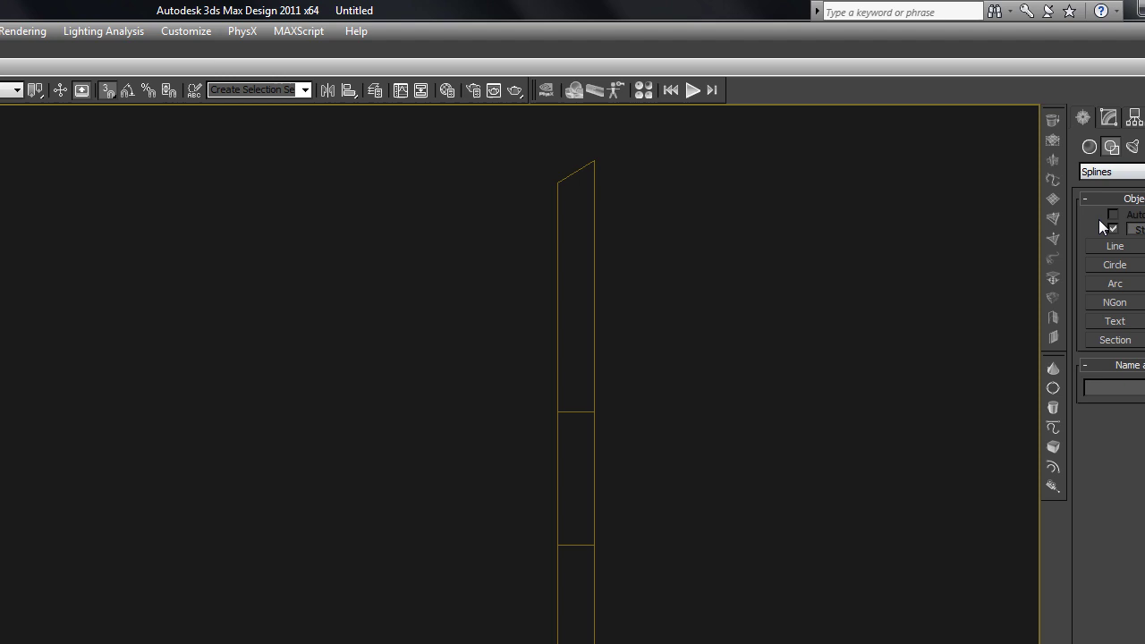
click(1113, 246)
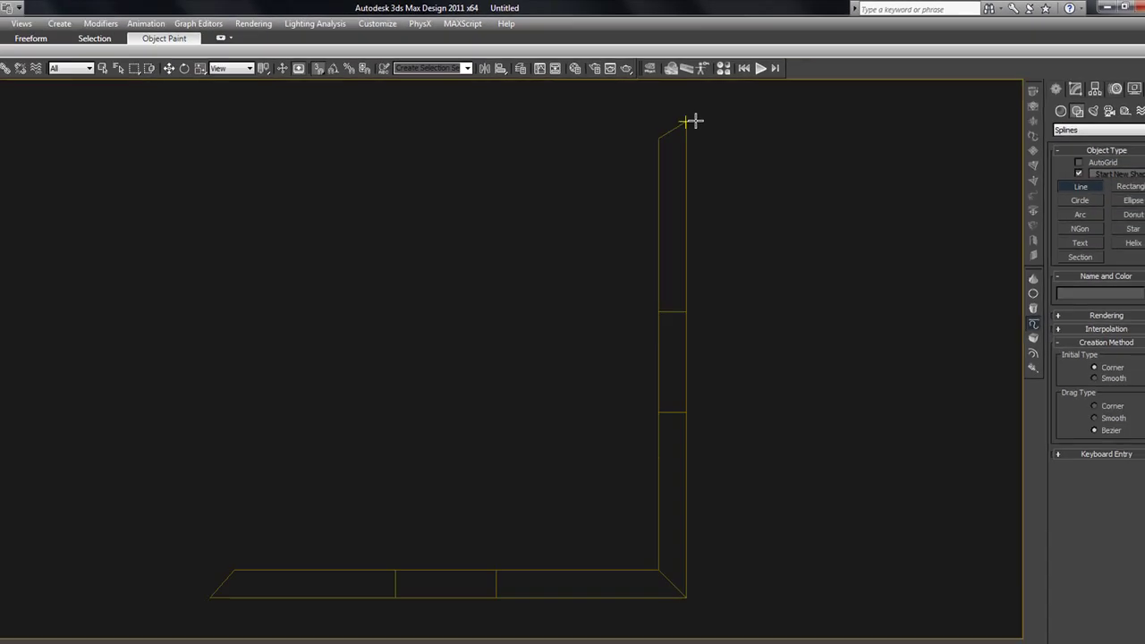
click(720, 107)
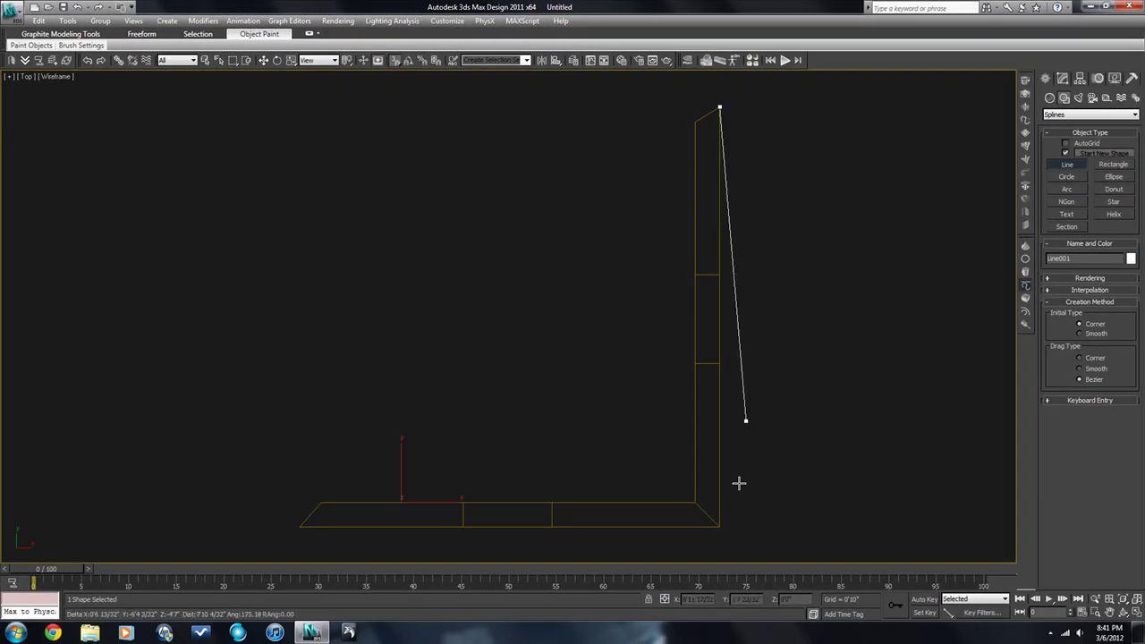
click(721, 526)
click(300, 526)
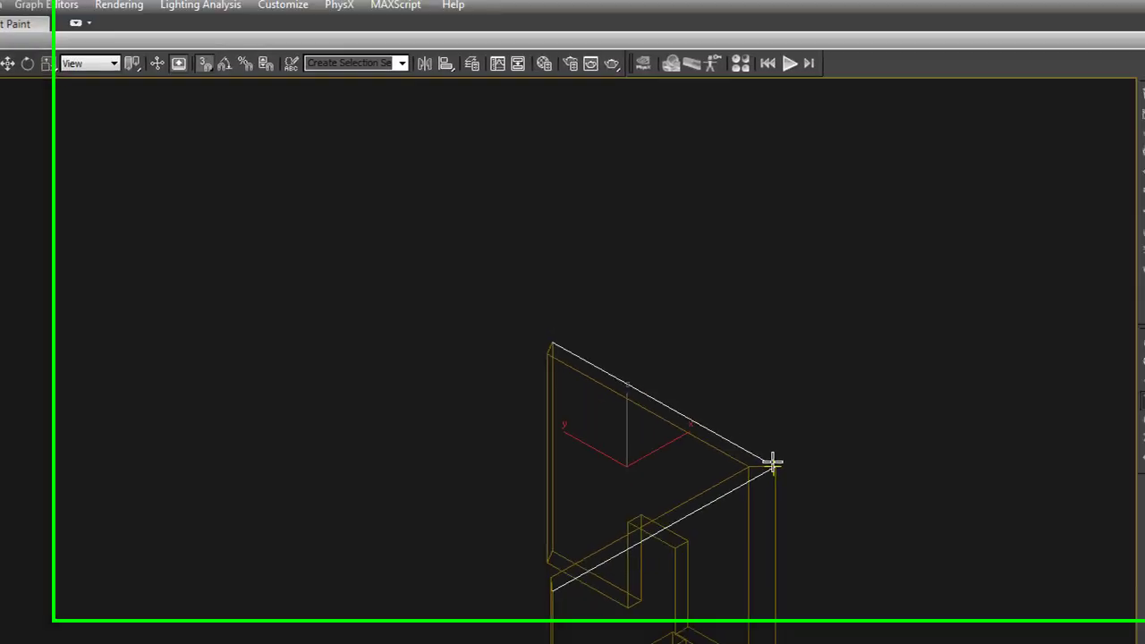
mouse_move(627, 471)
alt+middle_down()
mouse_move(599, 466)
mouse_move(615, 457)
alt+middle_up()
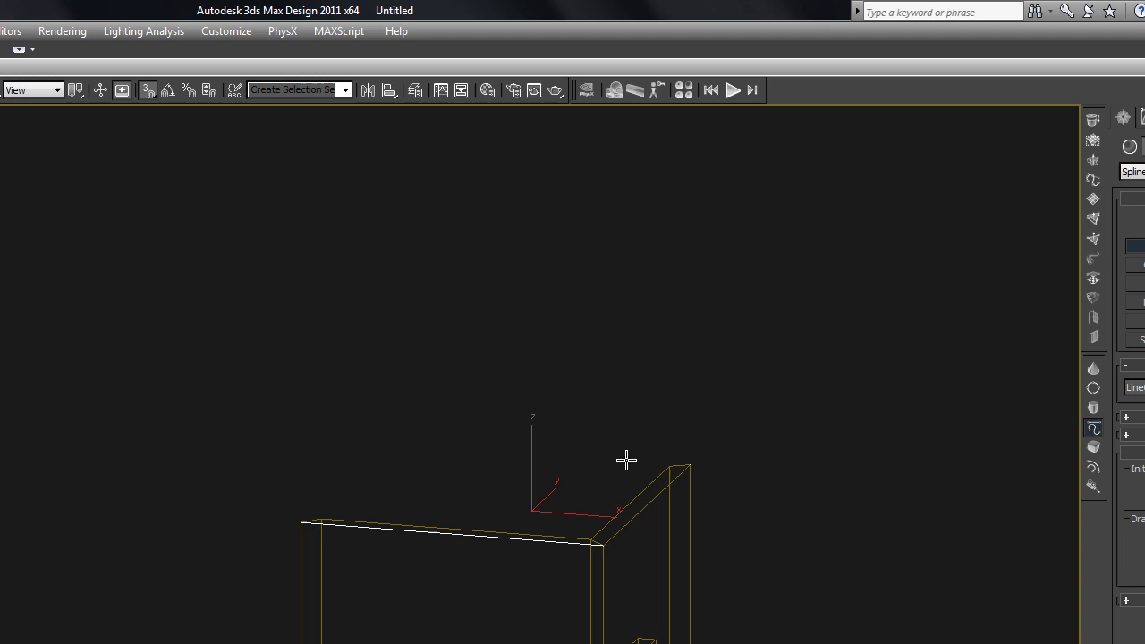
key(t)
key(z)
scroll(640, 459, down, 5)
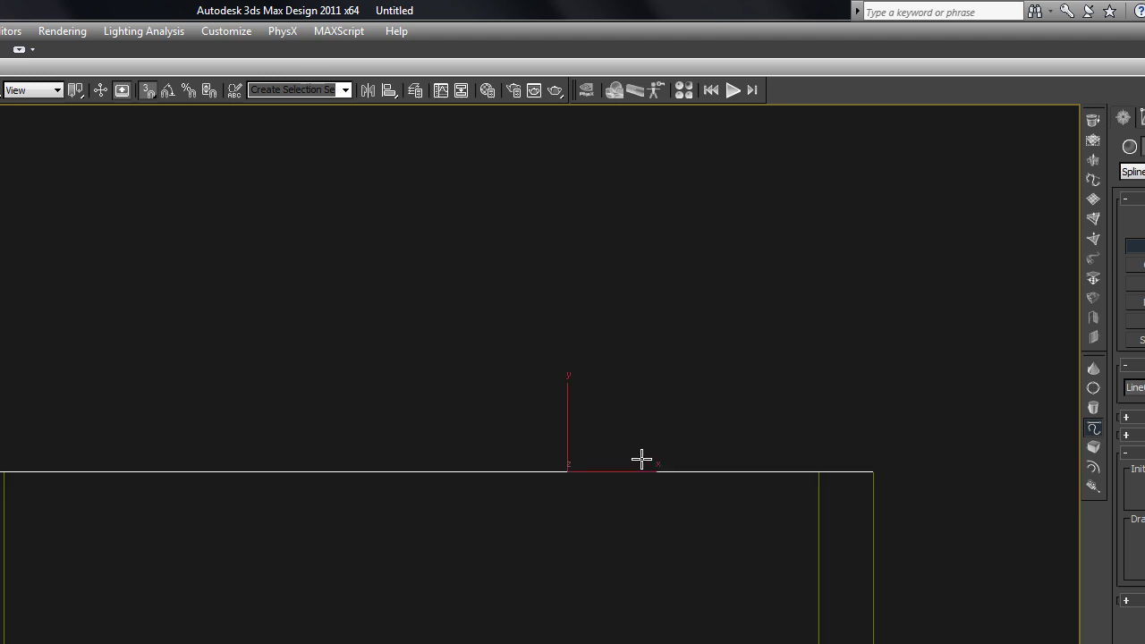
right_click(652, 430)
click(654, 431)
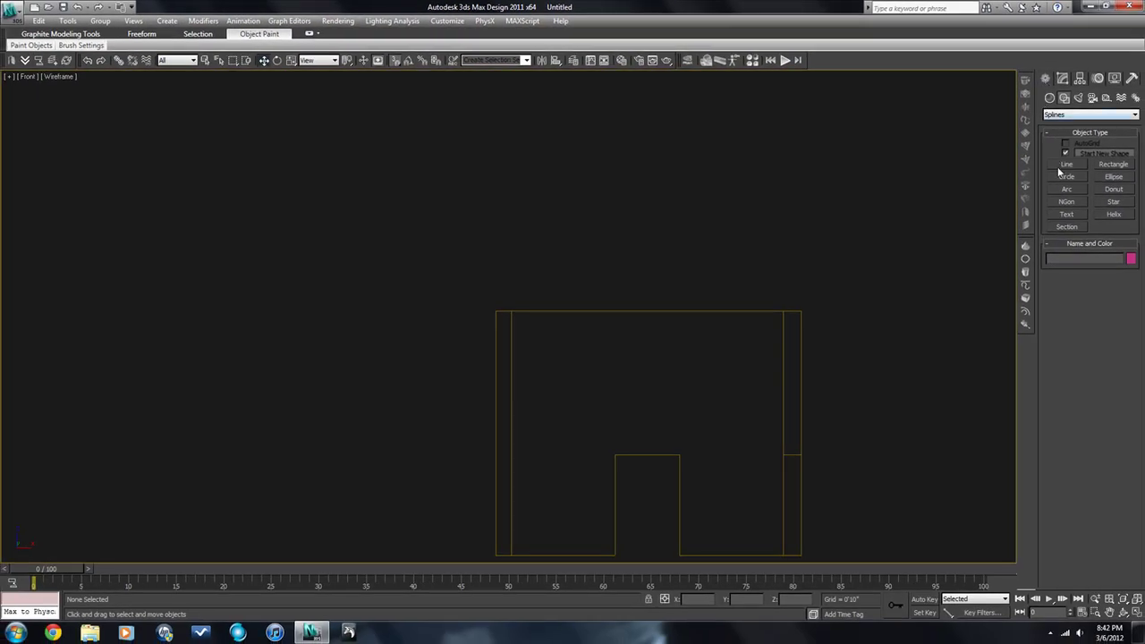
In the Front view, draw an L-shaped line outward from the wall's outer upper corner with an upturned end about 3" high.
click(1064, 166)
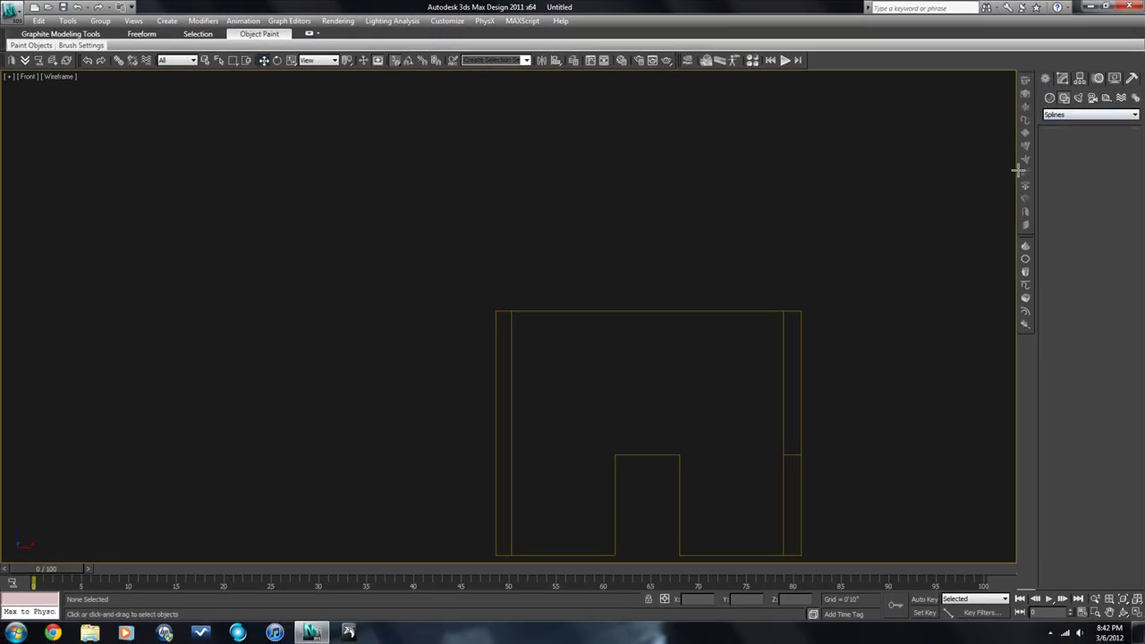
click(802, 312)
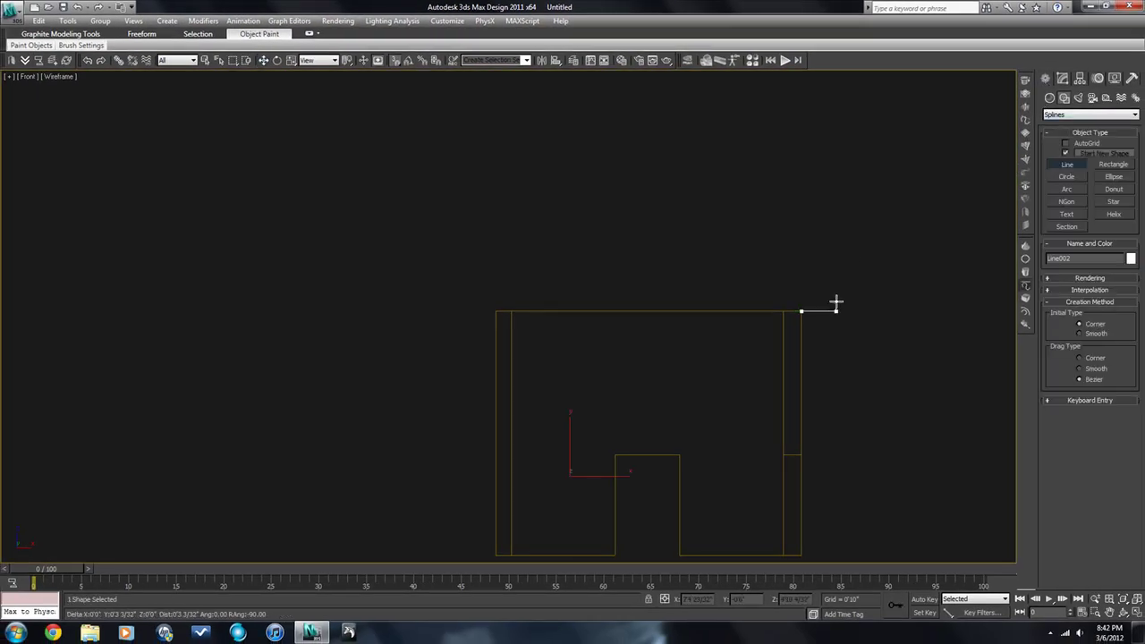
click(835, 310)
click(835, 302)
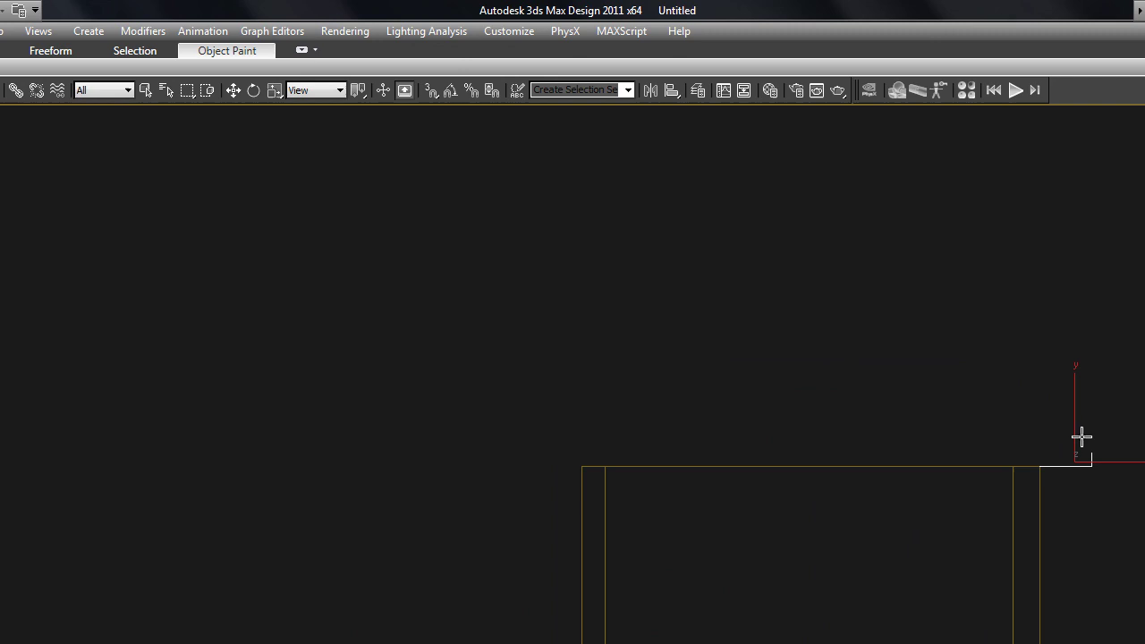
scroll(1078, 441, down, 3)
alt+middle_drag(1084, 514, 1088, 515)
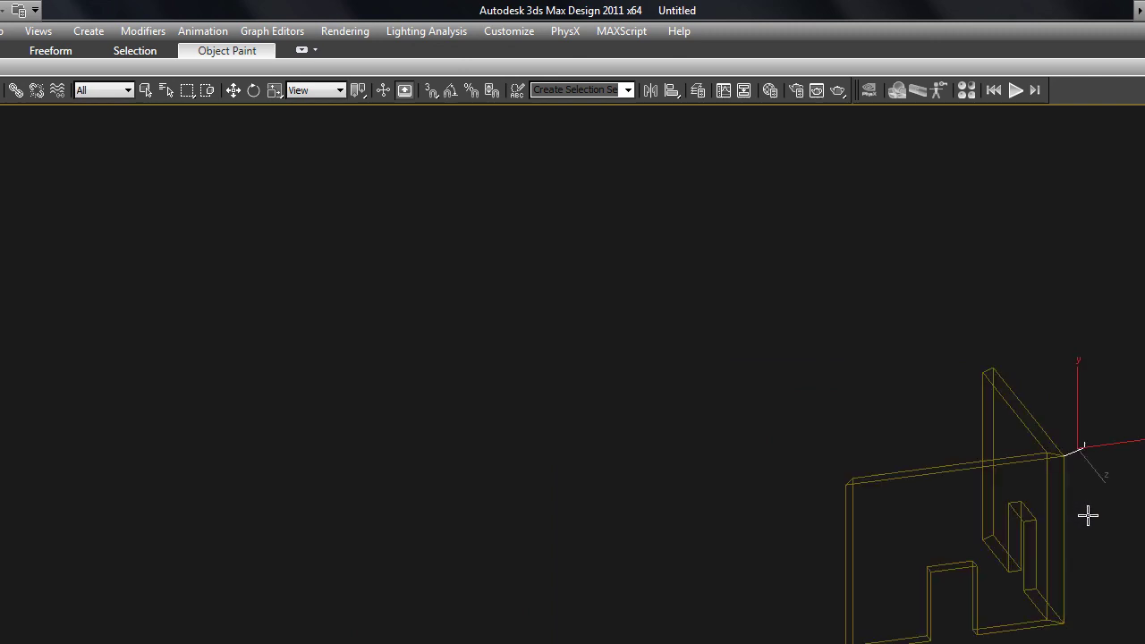
Set snapping to 2.5D and redraw the L-shaped line in the Front view, outward from the wall's outer upper corner with an upturned end.
scroll(1089, 474, up, 4)
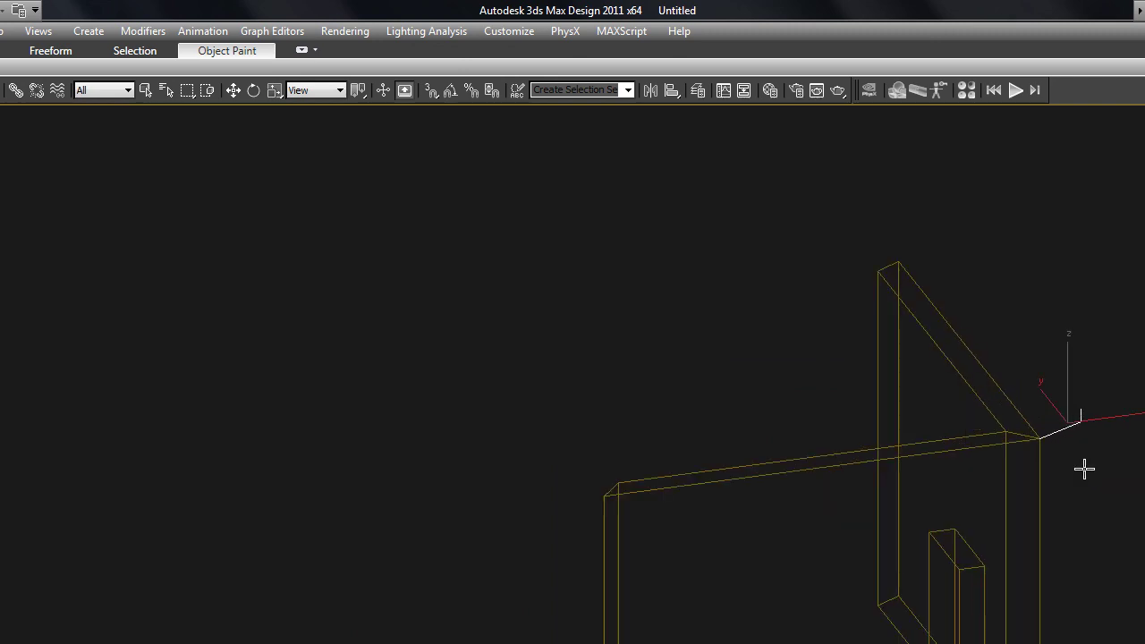
right_click(1084, 468)
key(f)
key(z)
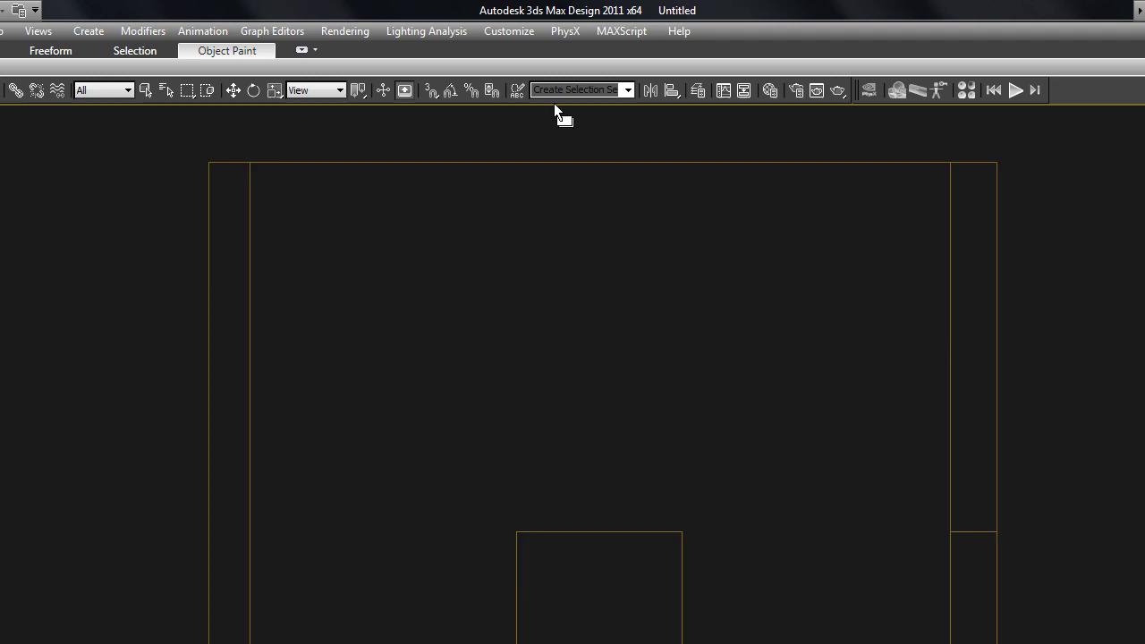
drag(433, 91, 429, 133)
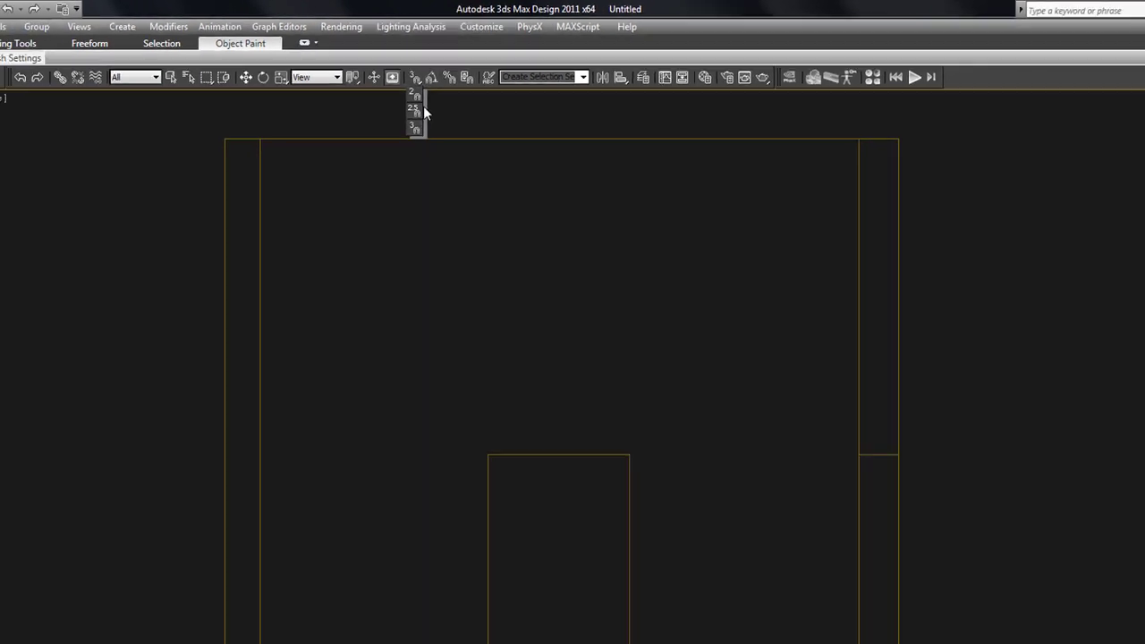
drag(395, 90, 395, 90)
middle_drag(782, 176, 632, 285)
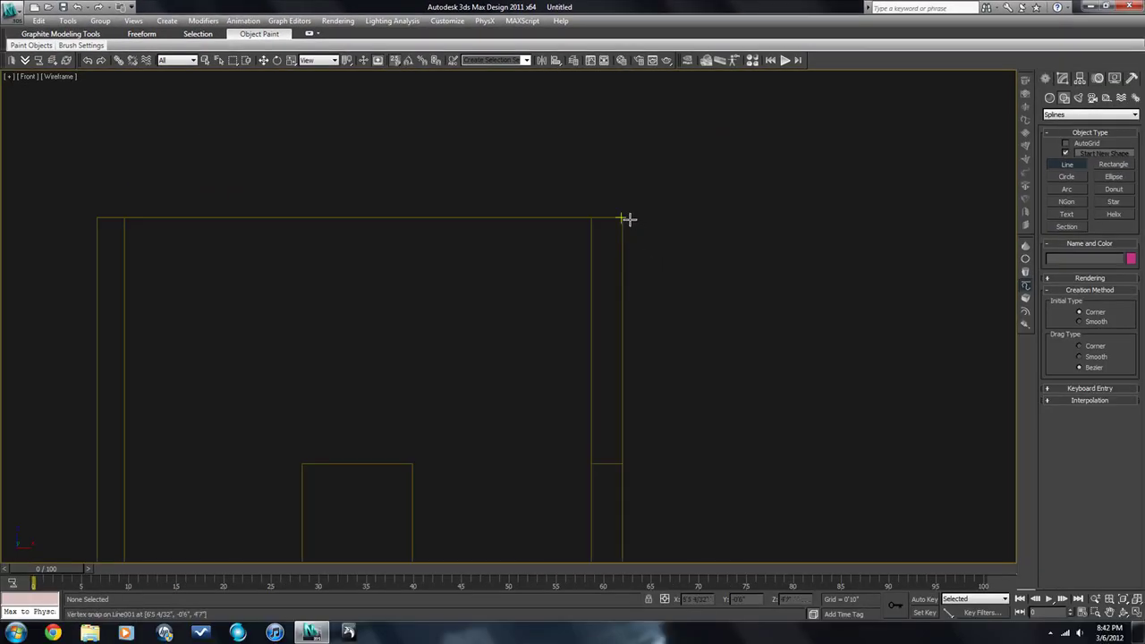
click(624, 219)
click(692, 217)
click(692, 202)
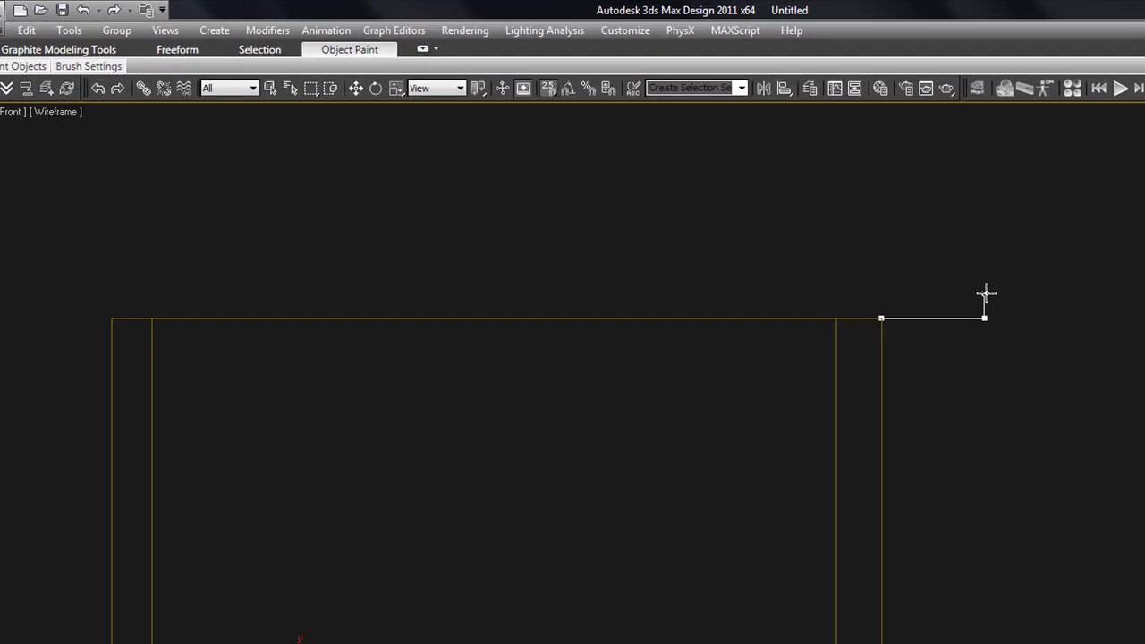
right_click(1052, 309)
Examine the redrawn profile's position relative to the walls and the path spline in an orbited view and the Top view.
alt+middle_drag(1022, 348, 1065, 421)
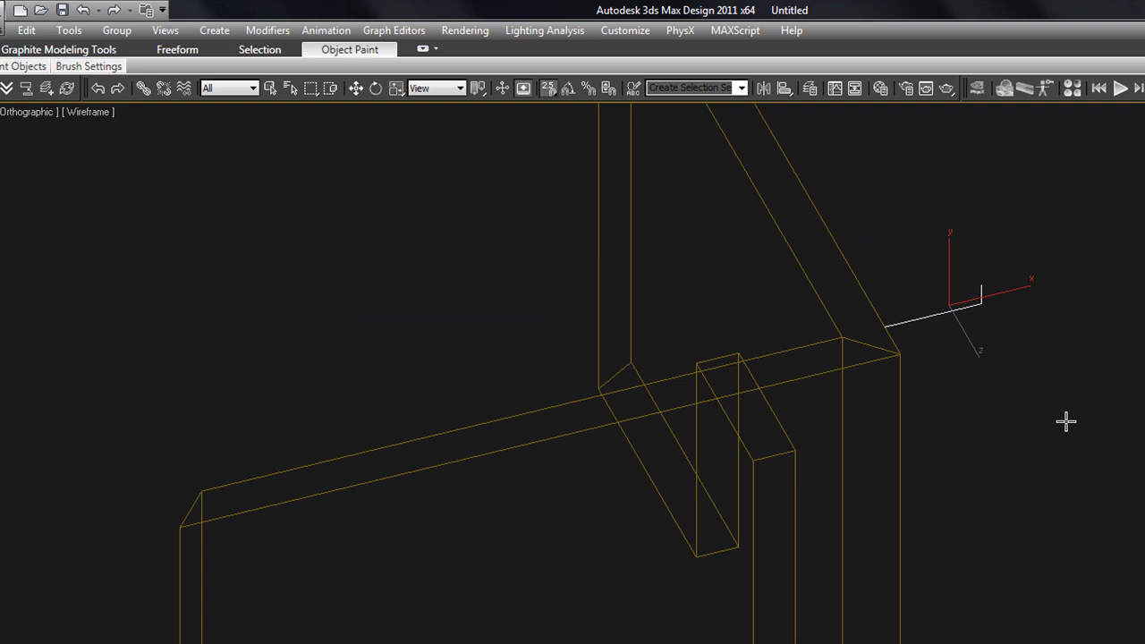
key(w)
key(t)
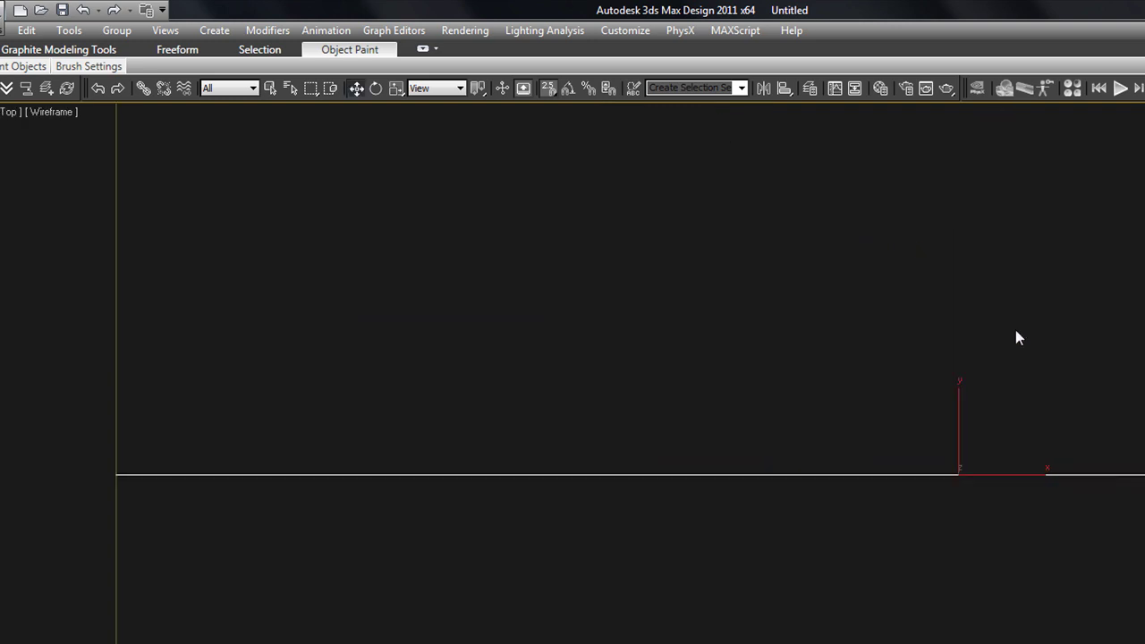
click(1016, 330)
scroll(1015, 338, down, 4)
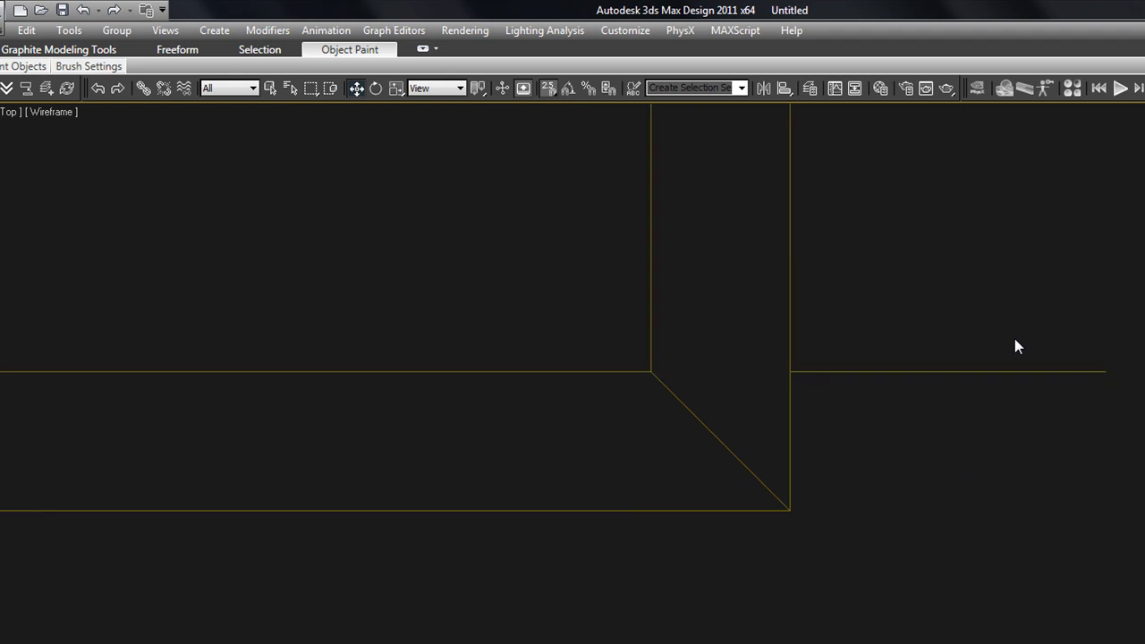
scroll(1015, 342, down, 5)
middle_drag(1018, 353, 1036, 505)
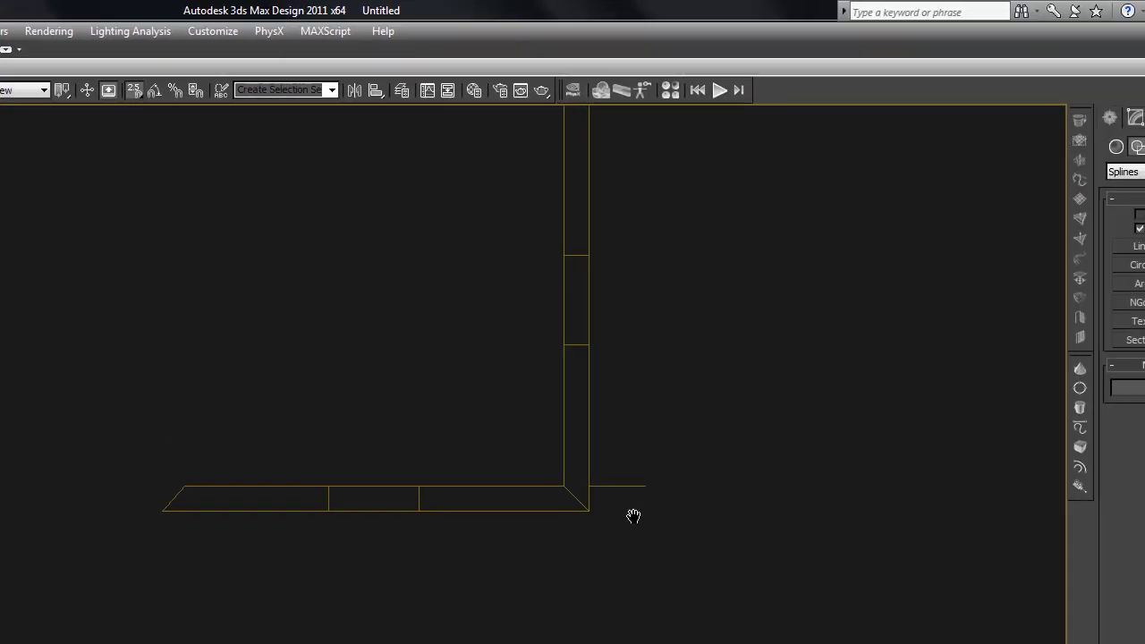
middle_drag(634, 516, 647, 512)
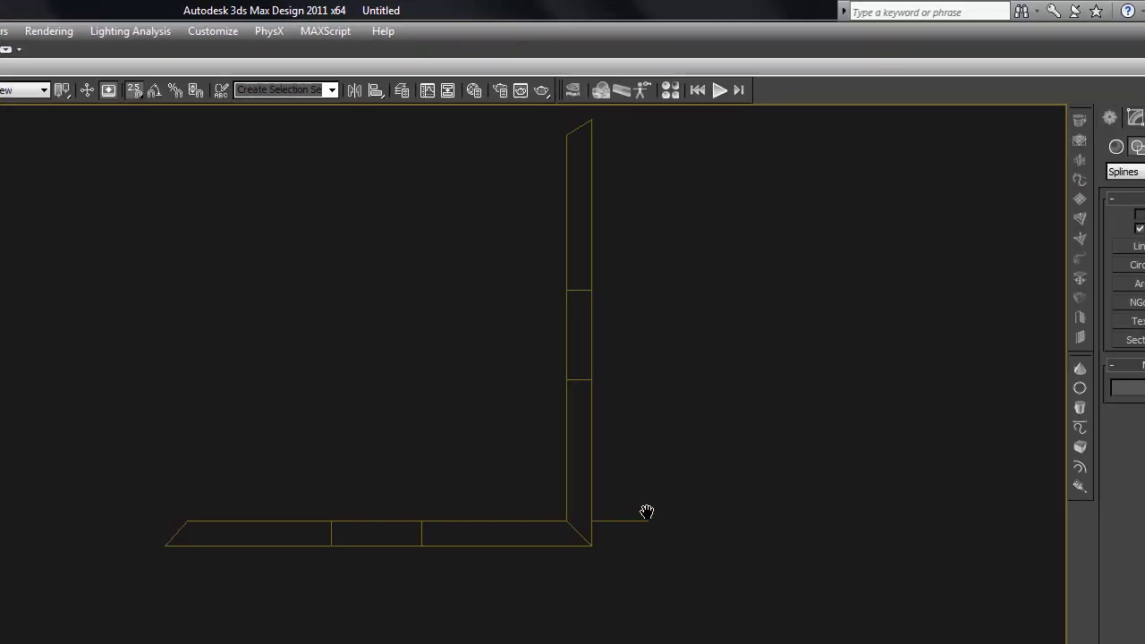
click(592, 261)
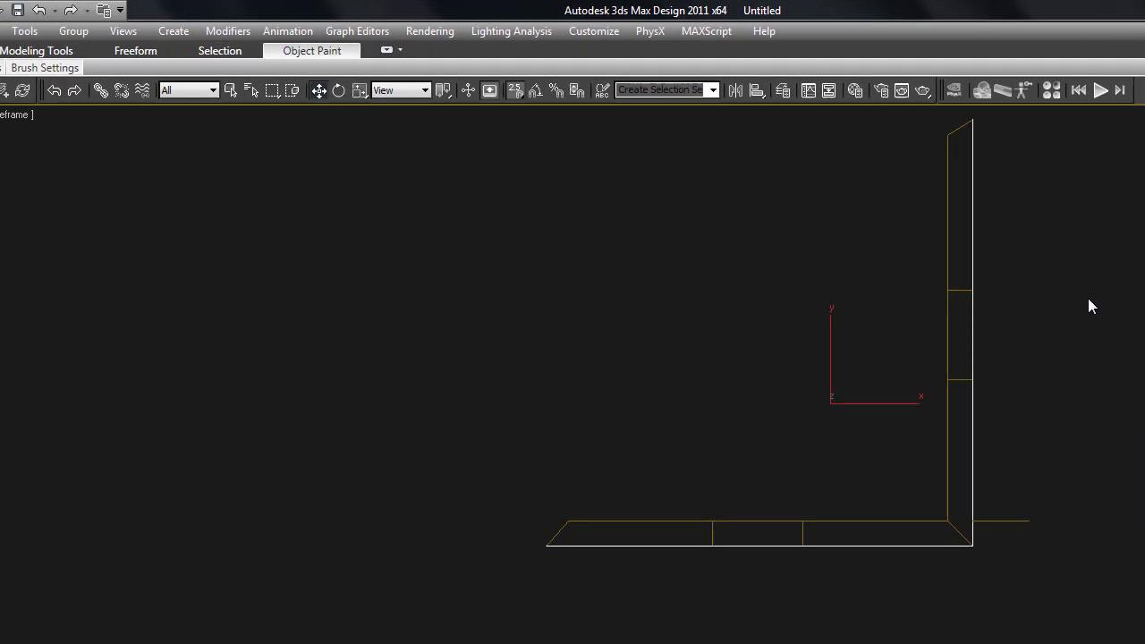
click(1089, 300)
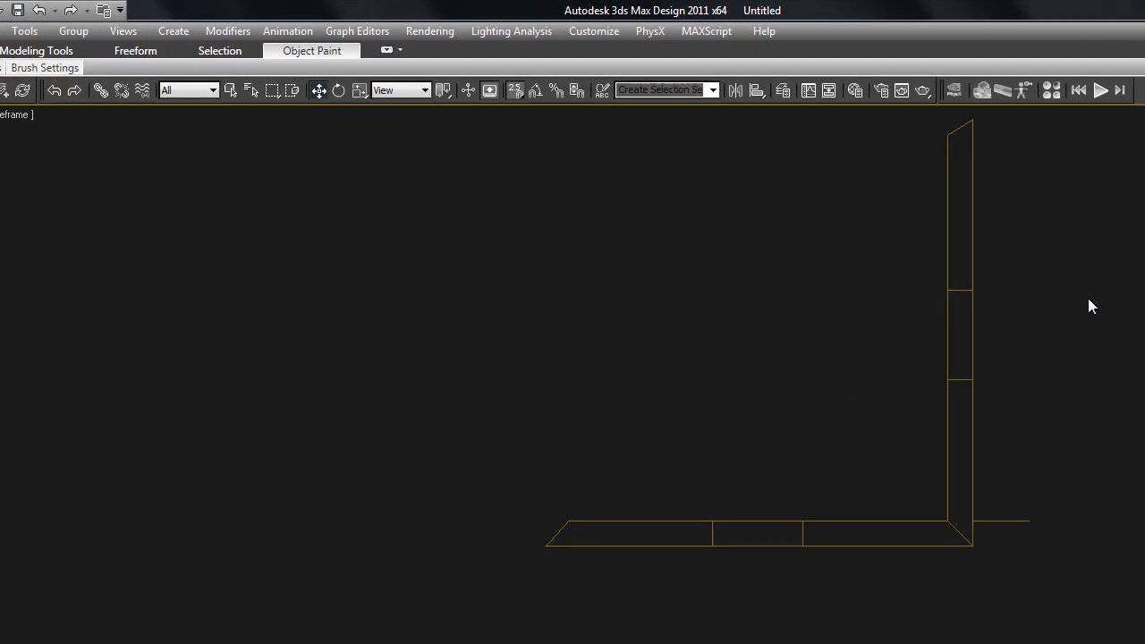
Hide the wall geometry and select the path spline that follows the walls' outer edges.
key(shift+g)
alt+middle_drag(1059, 295, 1099, 234)
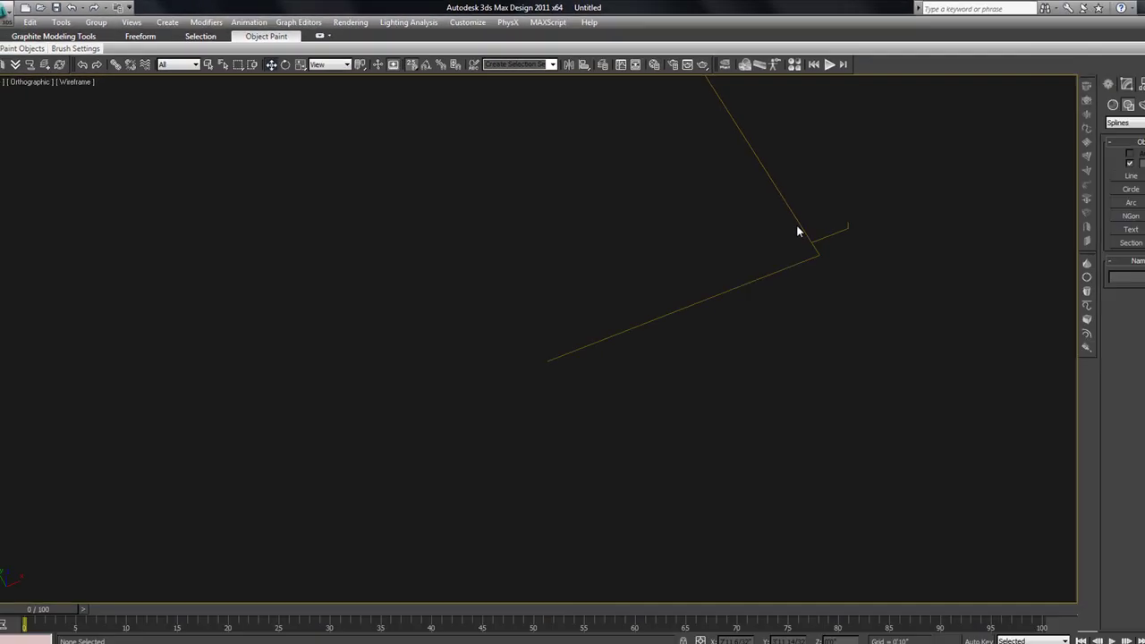
click(798, 227)
scroll(839, 275, down, 2)
middle_drag(839, 275, 815, 306)
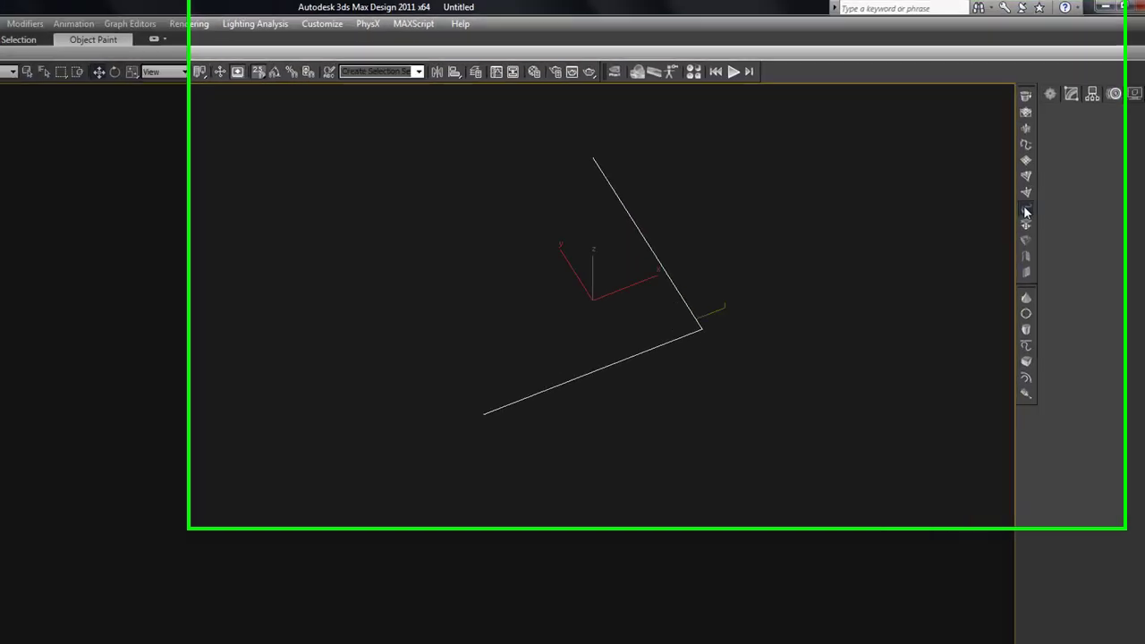
Apply a Sweep modifier to the path spline, using the L-shaped line as its custom section, and unhide the geometry.
click(1026, 176)
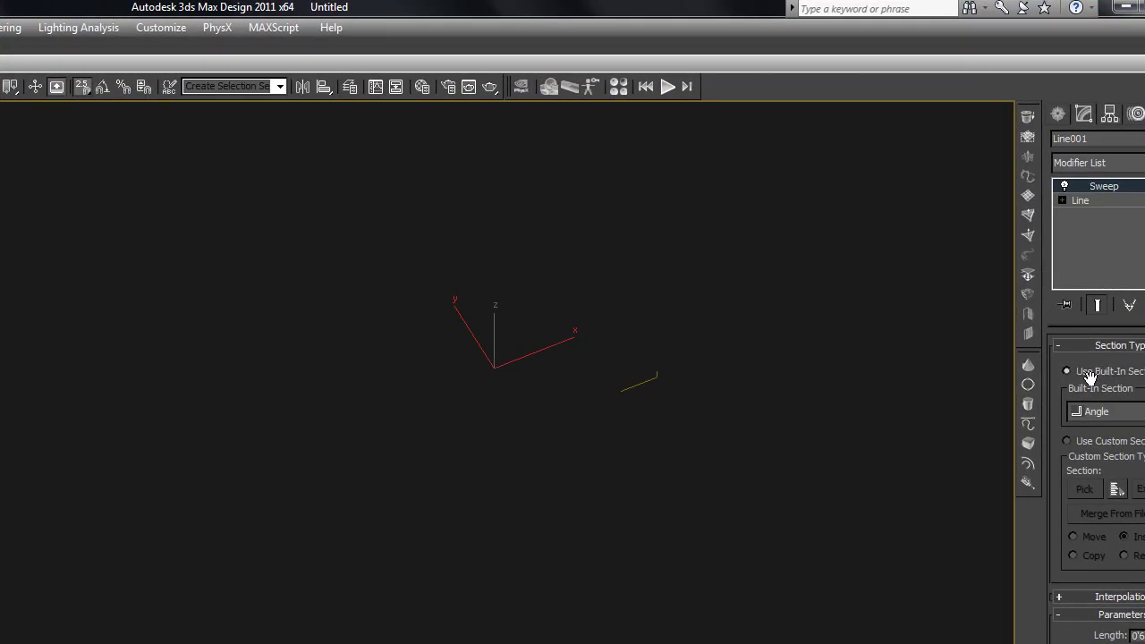
click(1065, 441)
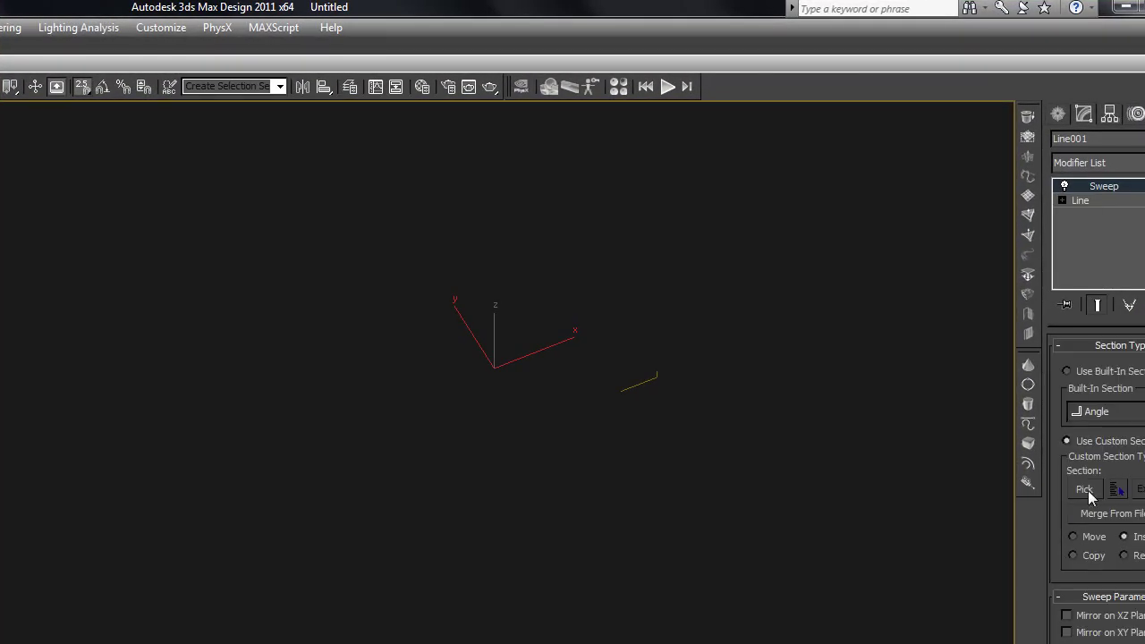
click(1086, 489)
click(655, 375)
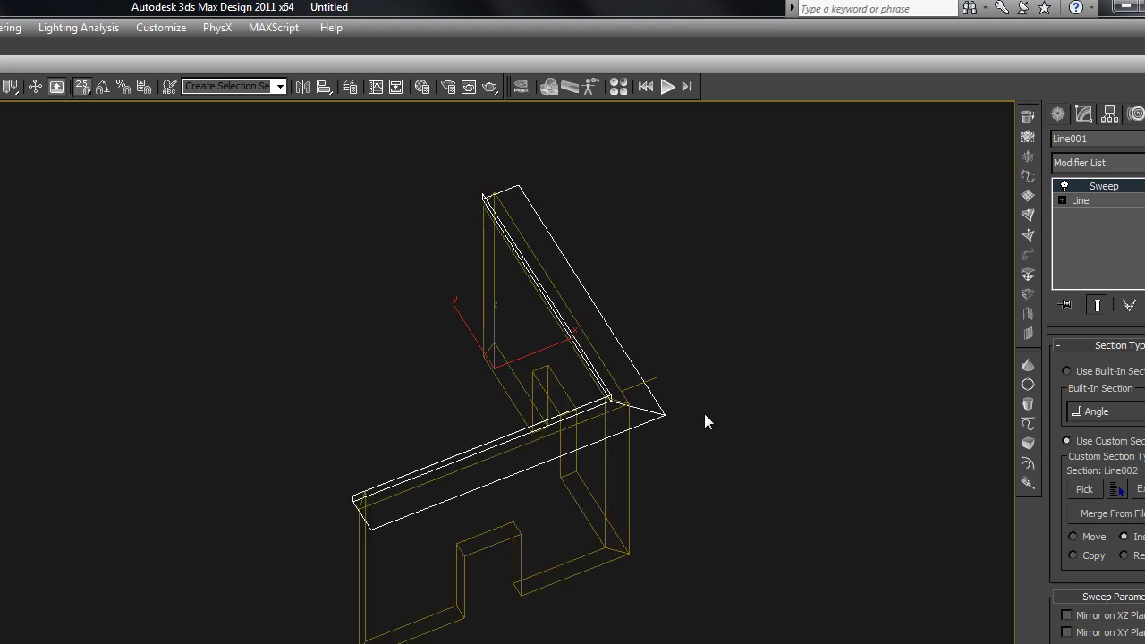
In shaded display, mirror the sweep on the XZ plane and align its pivot so its lower inner edge meets the walls' outer top edge.
key(F3)
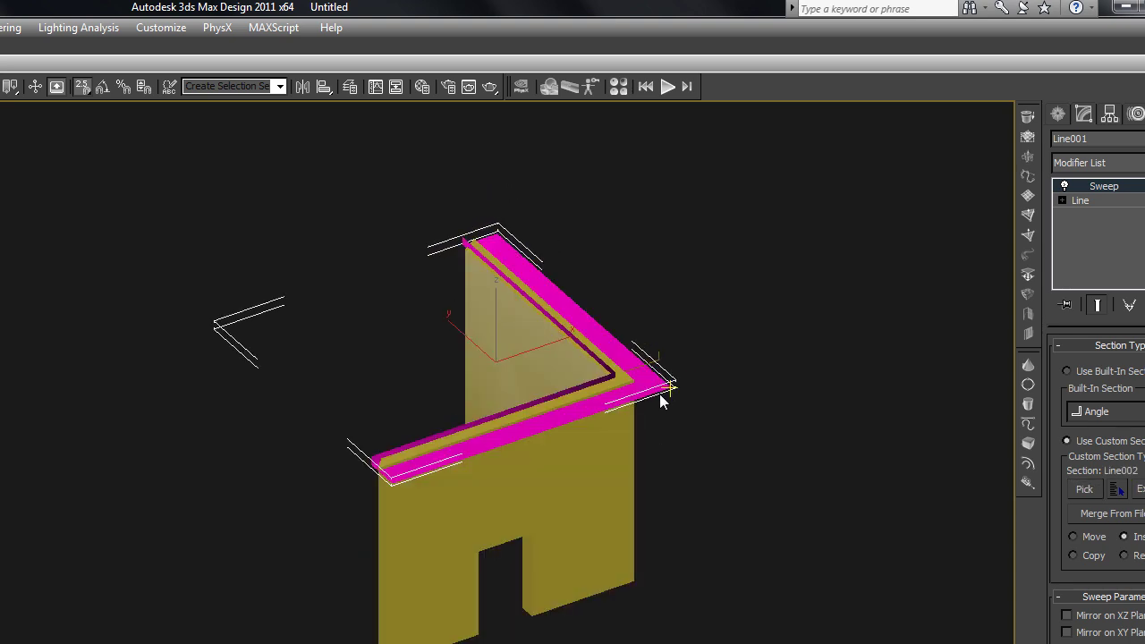
scroll(659, 394, up, 8)
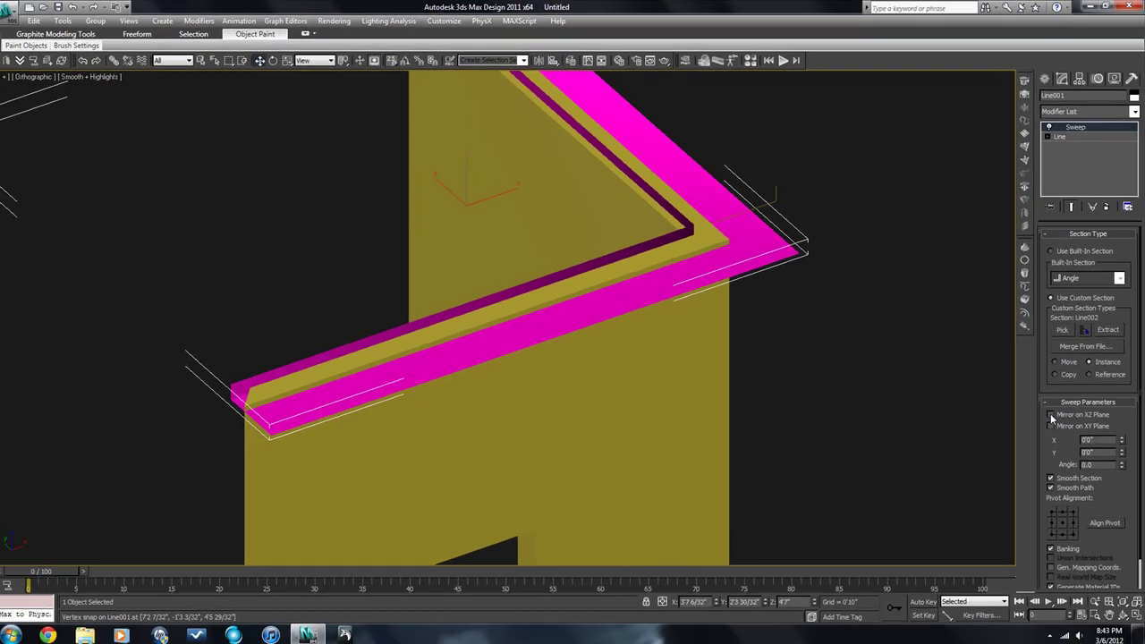
click(1067, 616)
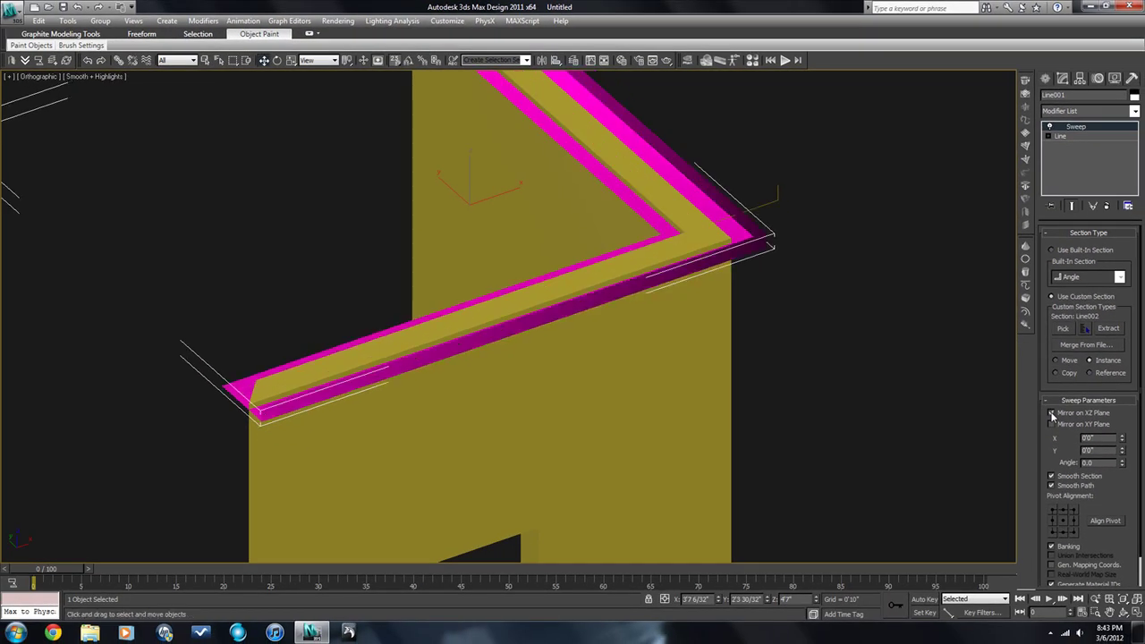
mouse_move(795, 340)
alt+middle_down()
mouse_move(793, 313)
mouse_move(801, 333)
alt+middle_up()
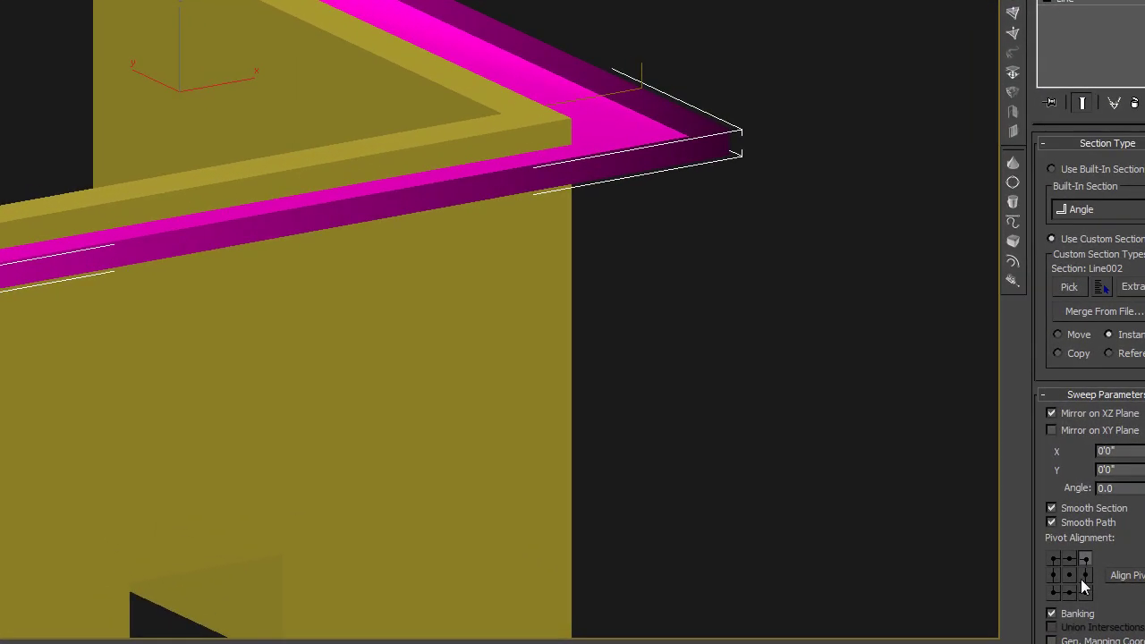
click(1082, 587)
alt+middle_drag(777, 367, 690, 300)
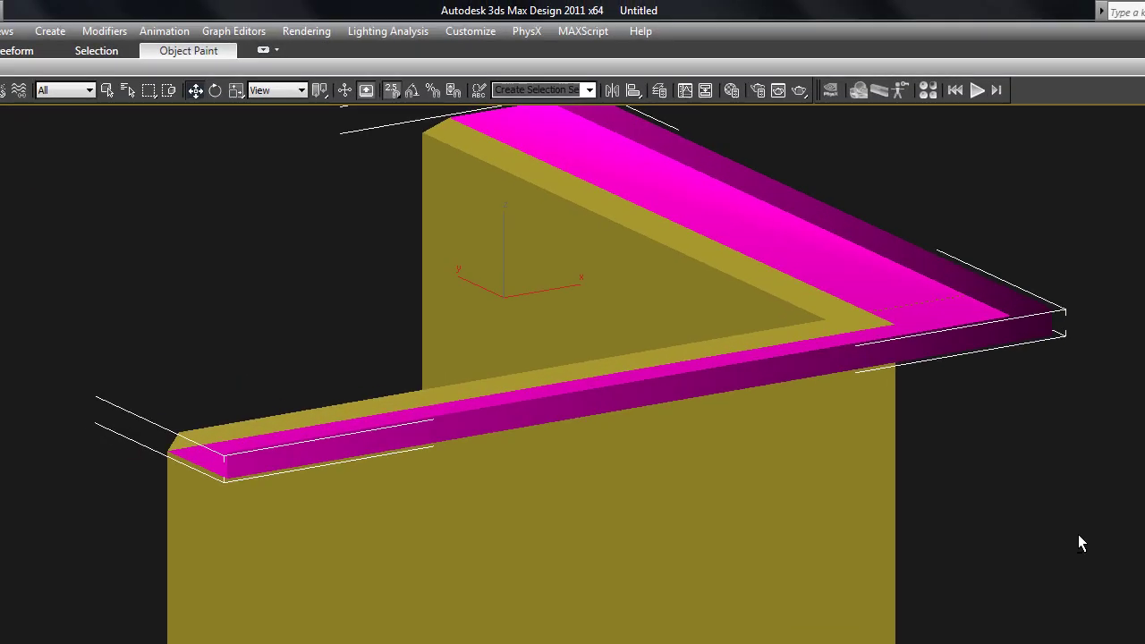
Deselect the sweep and examine the overhang around both walls from the Top view and several angles in wireframe.
alt+middle_drag(1078, 534, 1034, 544)
key(t)
key(z)
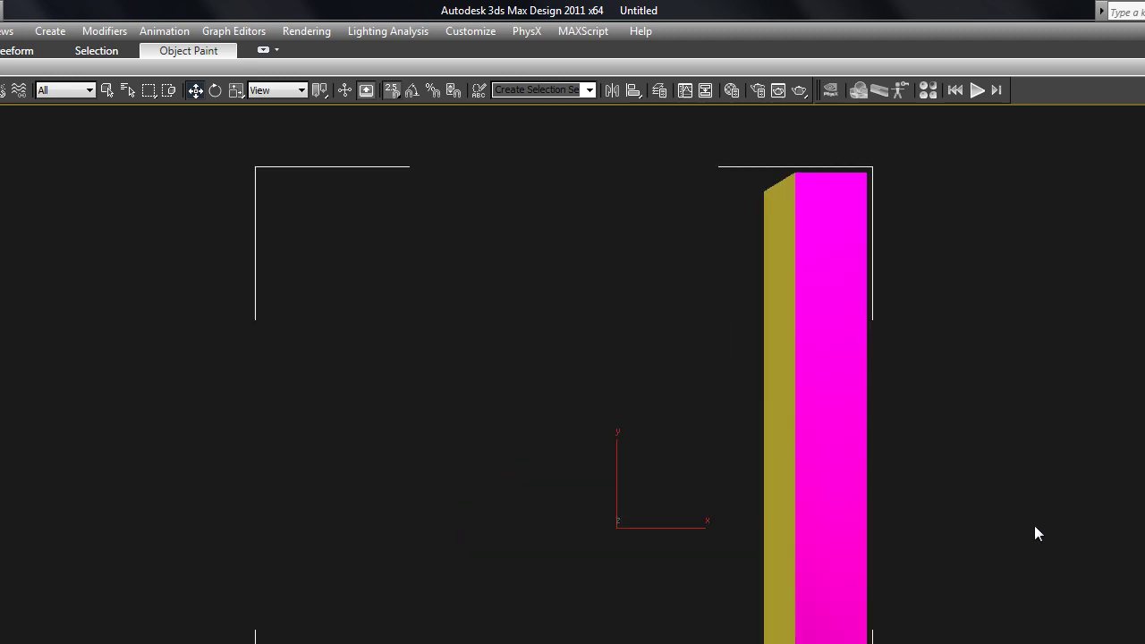
key(Delete)
scroll(1033, 527, down, 3)
middle_drag(1029, 497, 1031, 496)
key(F3)
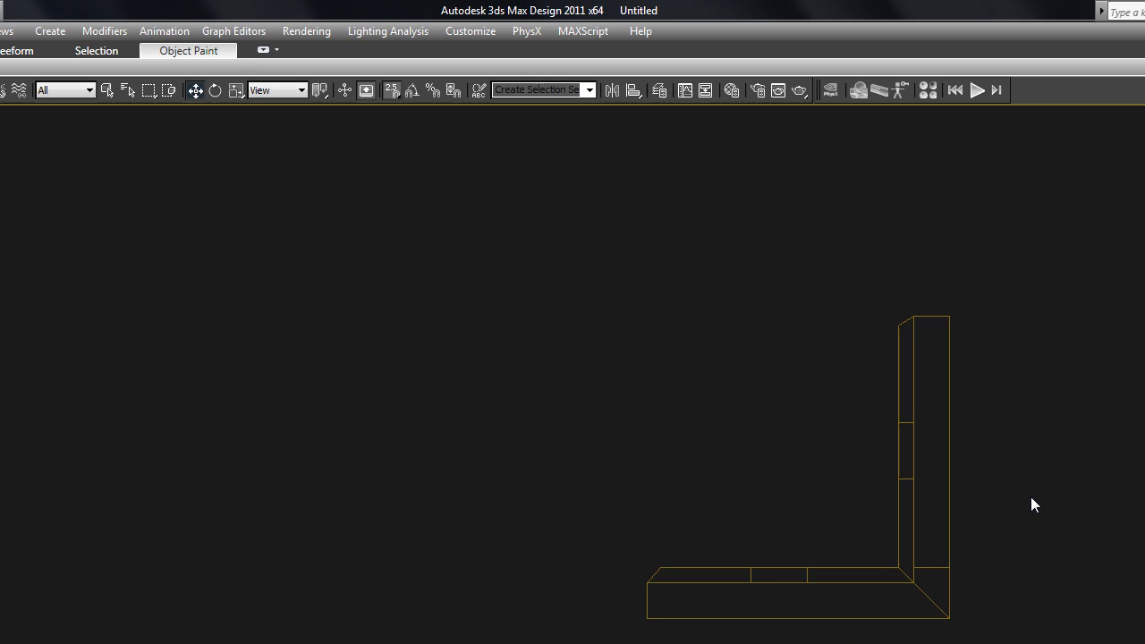
alt+middle_drag(1031, 539, 983, 425)
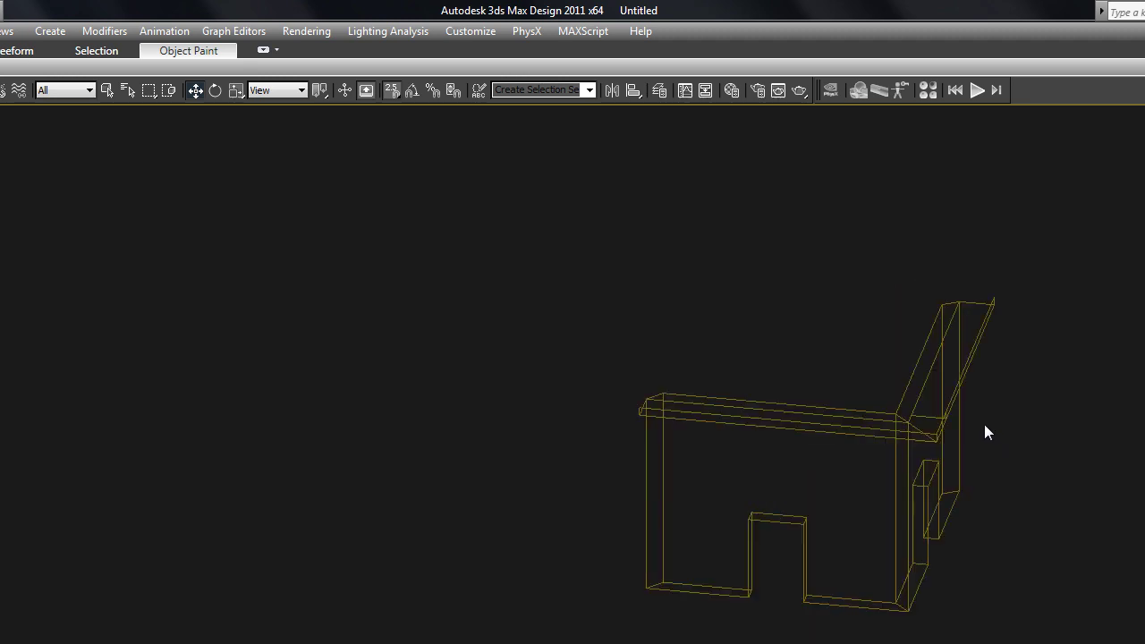
scroll(983, 419, up, 3)
scroll(982, 419, down, 2)
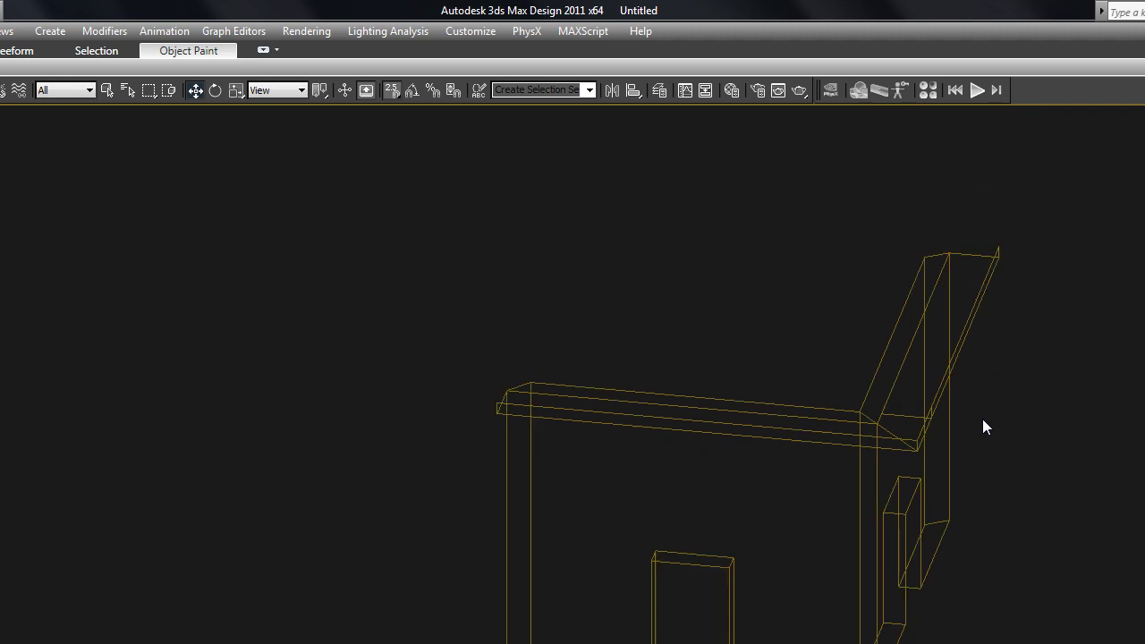
key(F3)
key(F3)
scroll(1082, 452, up, 4)
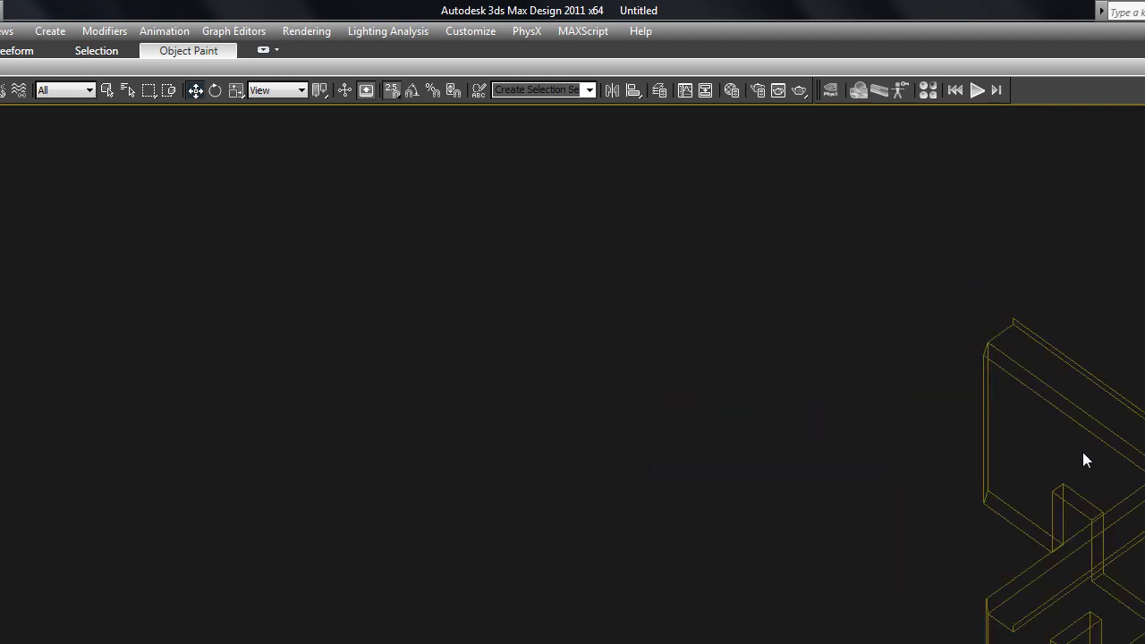
middle_drag(1112, 493, 1026, 424)
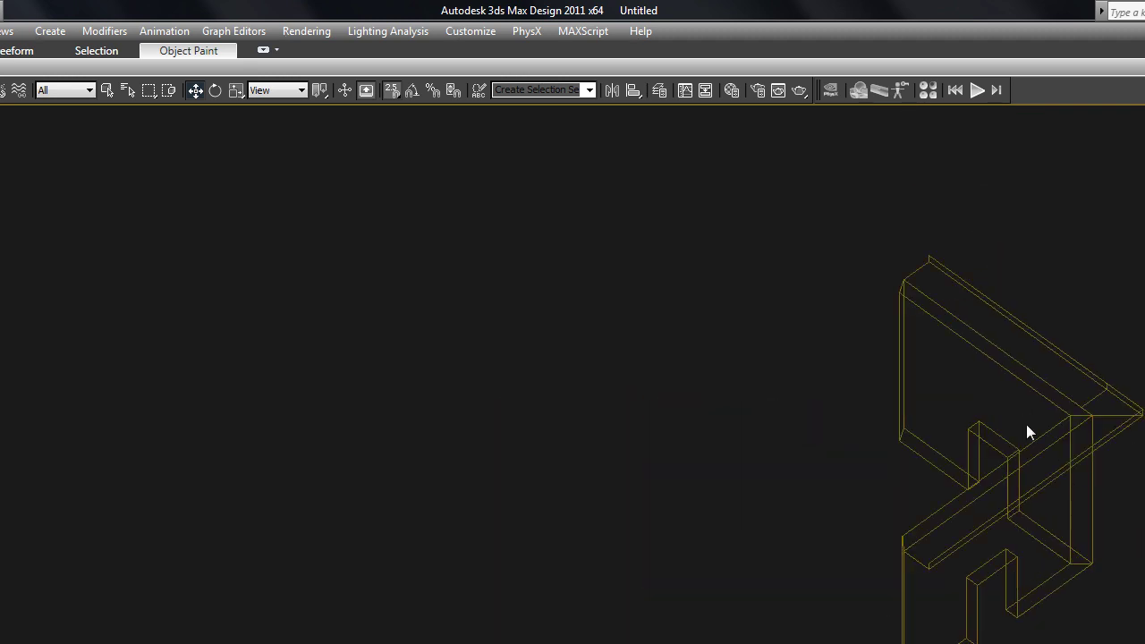
alt+middle_drag(1094, 526, 1091, 525)
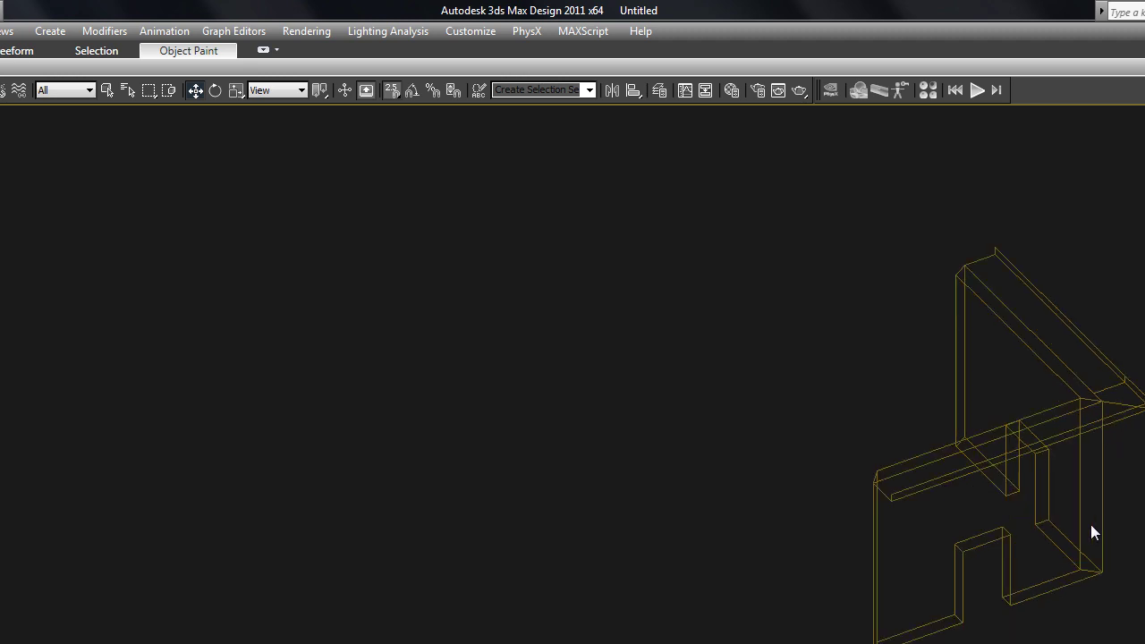
In the Top view, draw a rectangle spanning both walls and the overhang, snapping to opposite outer corners.
key(t)
key(z)
scroll(1074, 522, down, 2)
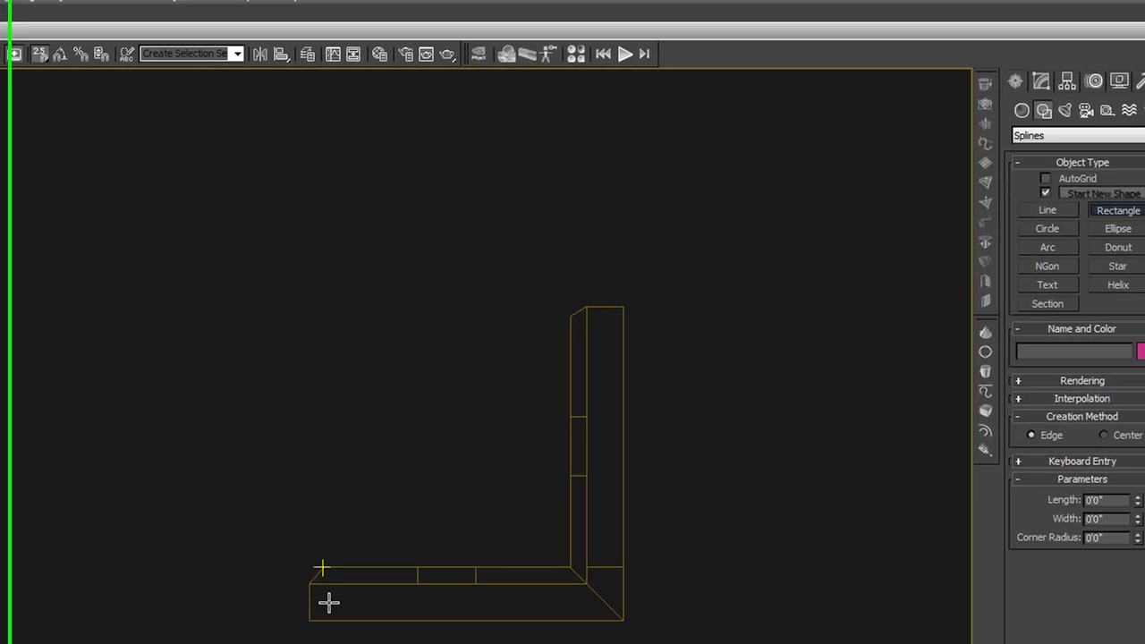
drag(298, 616, 619, 318)
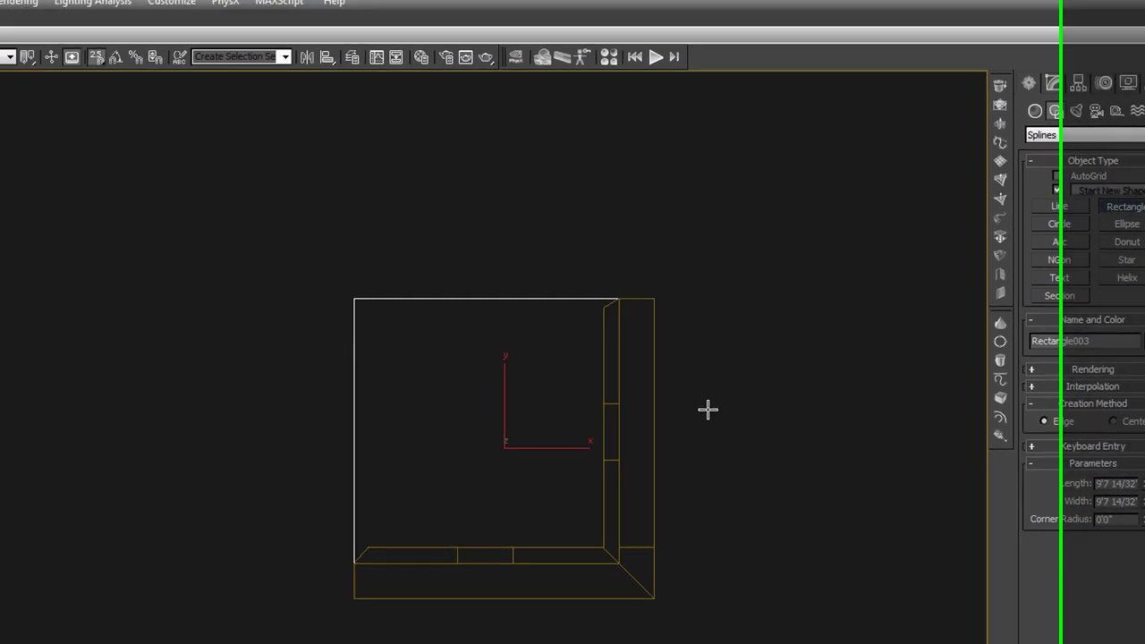
In the Front view, move the rectangle straight up to the overhang's top edge and check its placement in an orbited view.
key(f)
key(z)
scroll(644, 418, down, 3)
scroll(832, 367, down, 3)
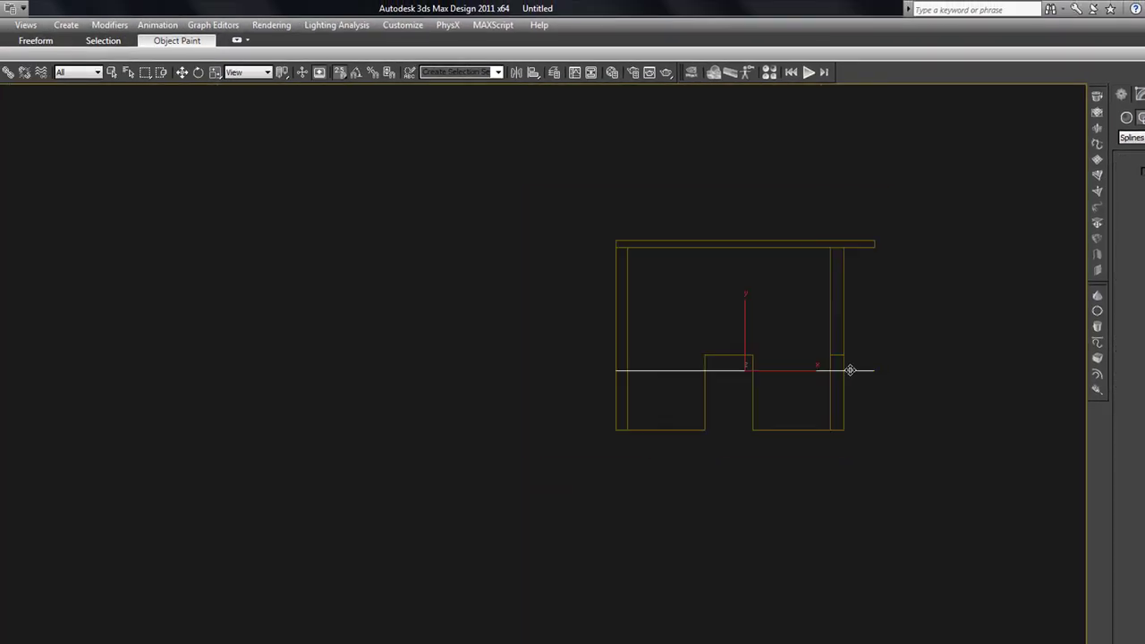
drag(857, 368, 895, 236)
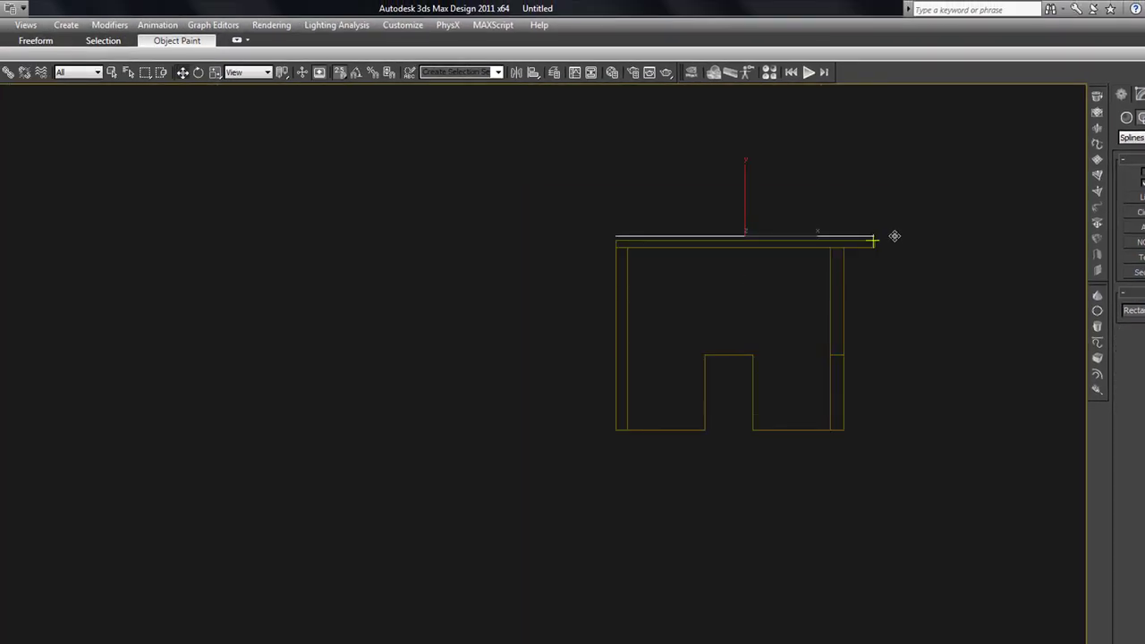
alt+middle_drag(895, 238, 900, 301)
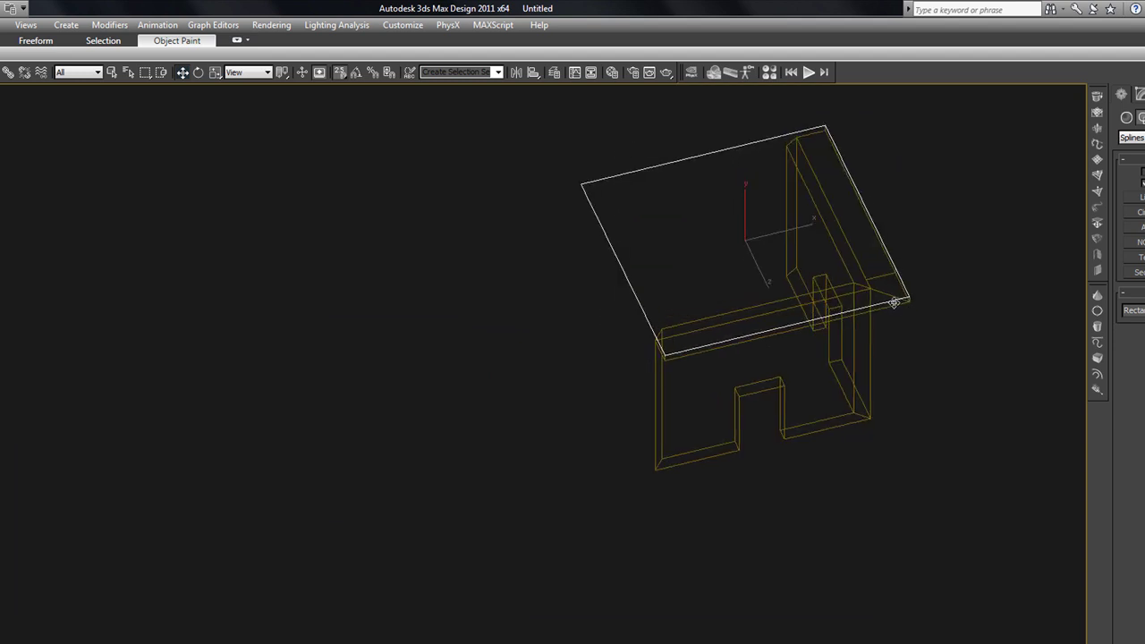
Convert the roof rectangle to an Editable Poly and display the model shaded.
right_click(806, 205)
mouse_move(867, 336)
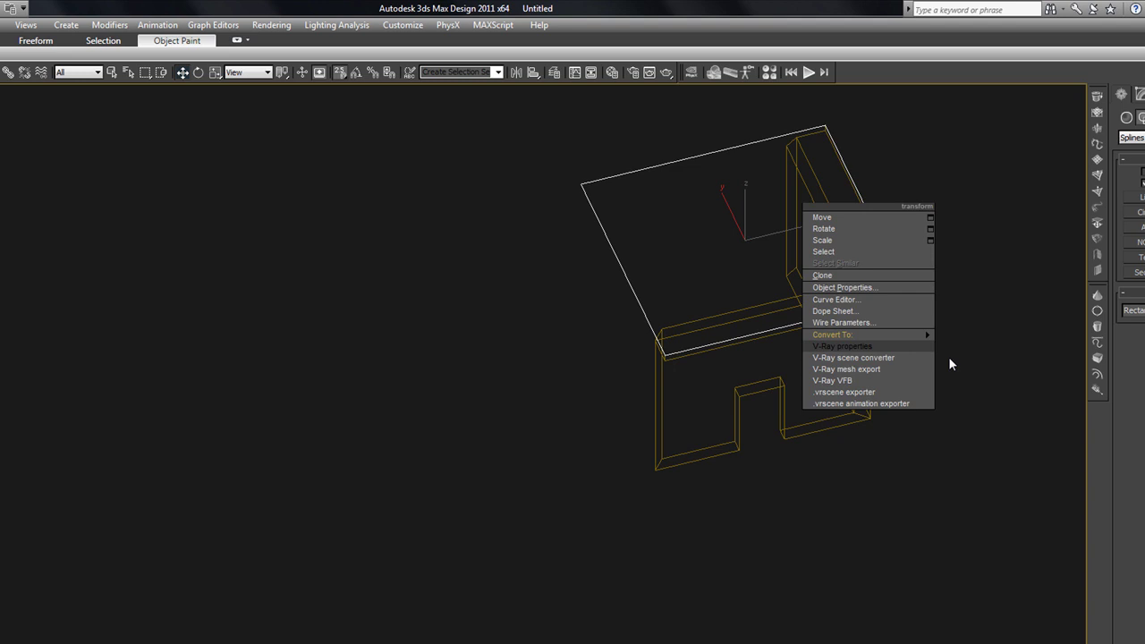
click(985, 358)
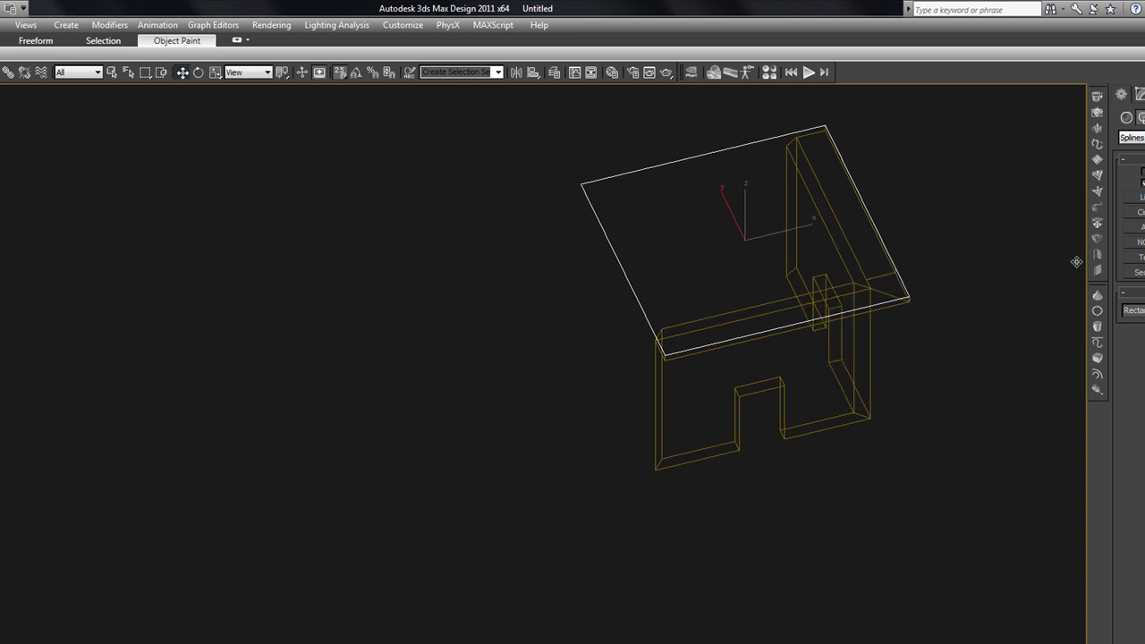
click(1099, 193)
key(F3)
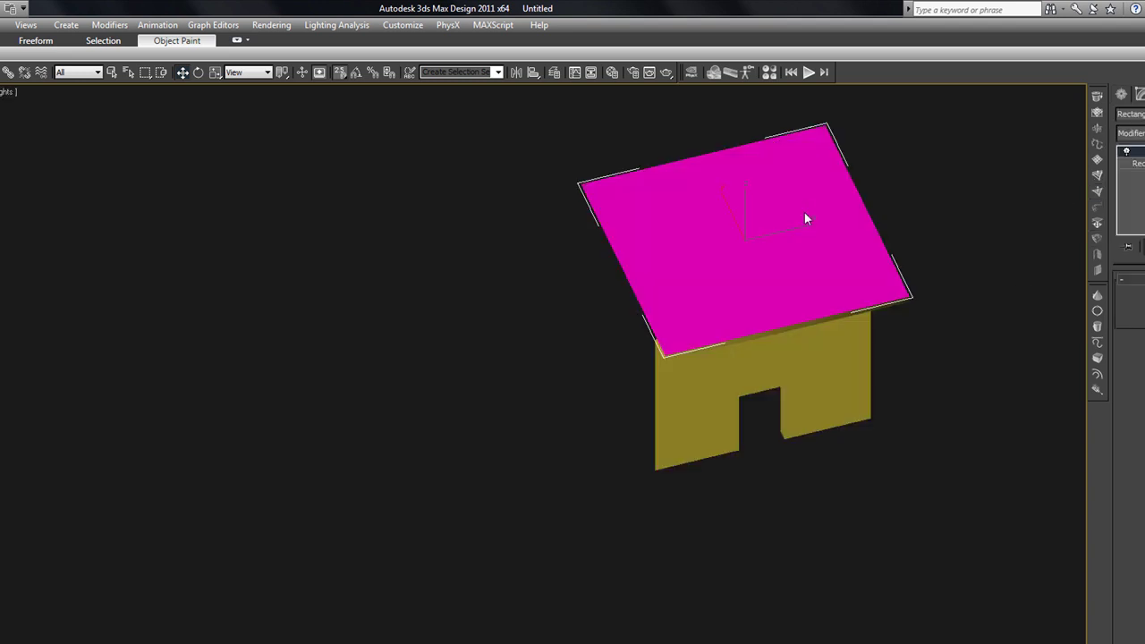
right_click(805, 212)
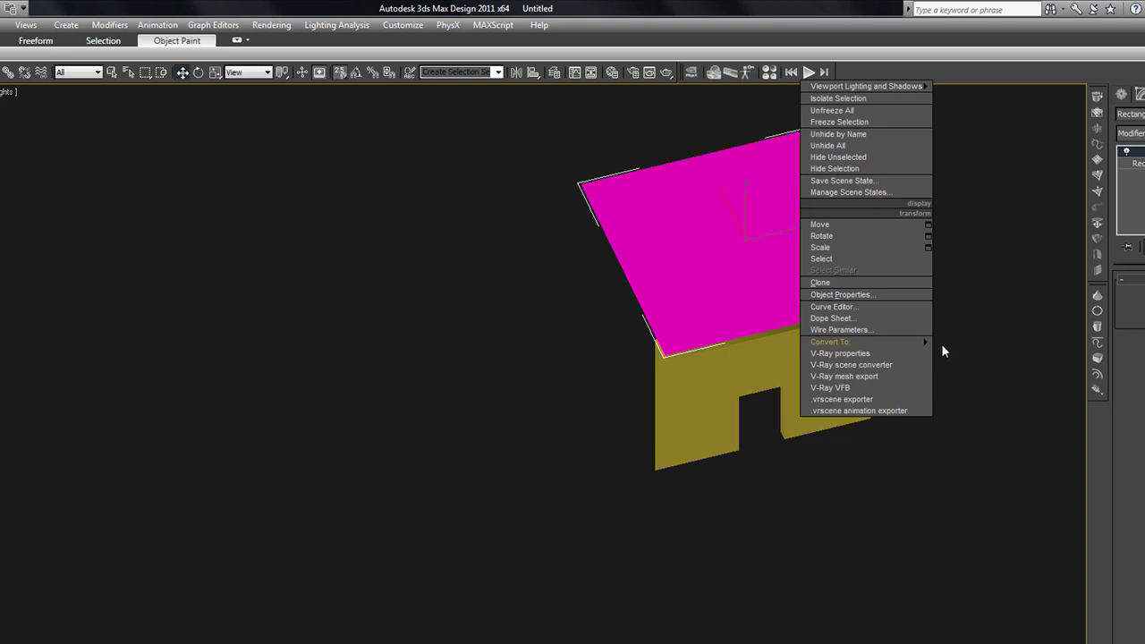
mouse_move(941, 343)
click(984, 354)
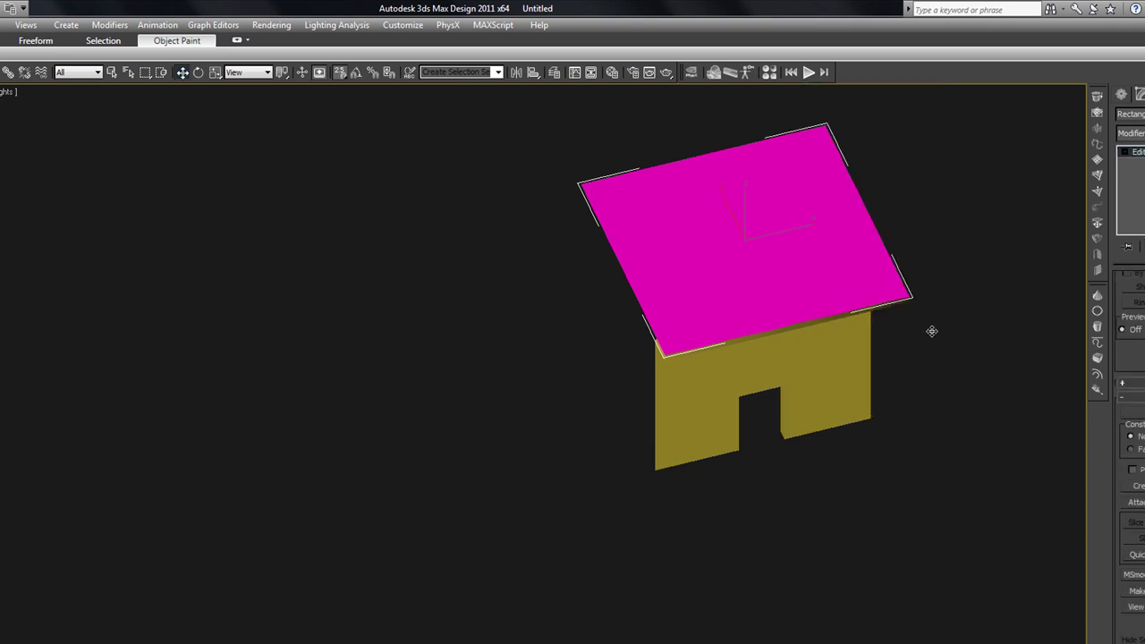
In the Top view, cut the roof polygon along both diagonals between opposite corners, and display edged faces in an orbited view.
key(t)
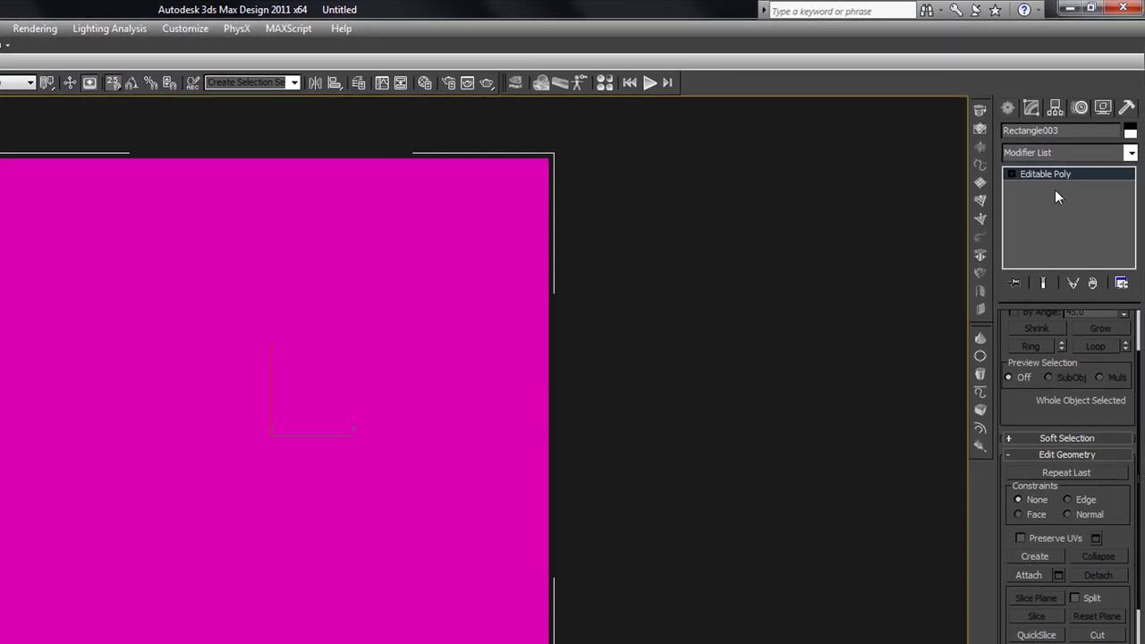
scroll(1112, 400, down, 3)
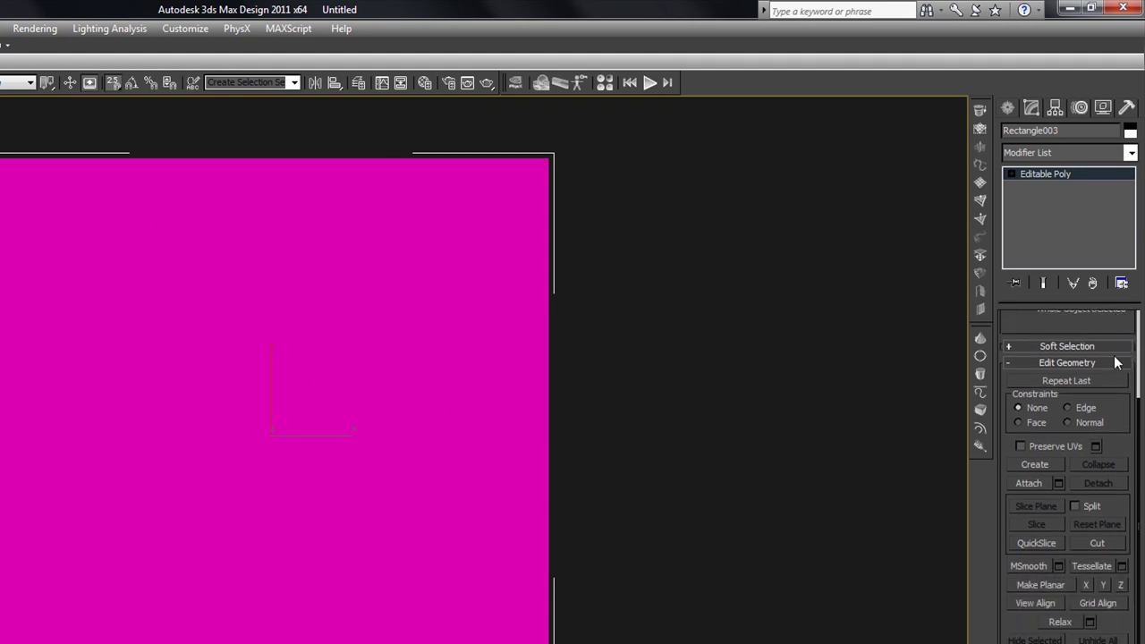
click(1095, 543)
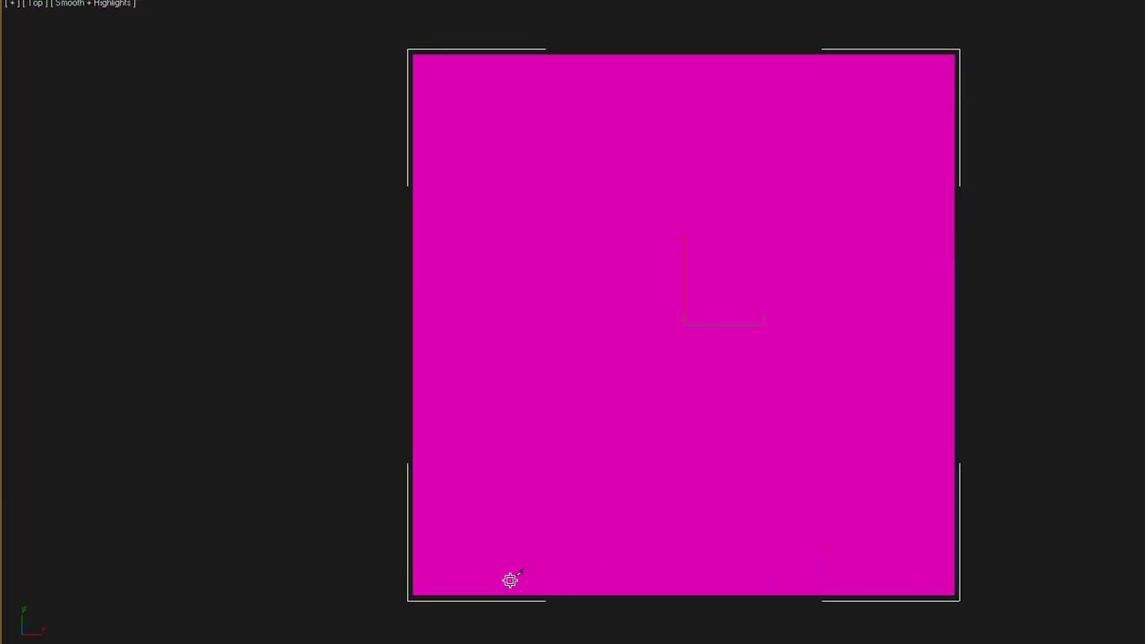
click(411, 594)
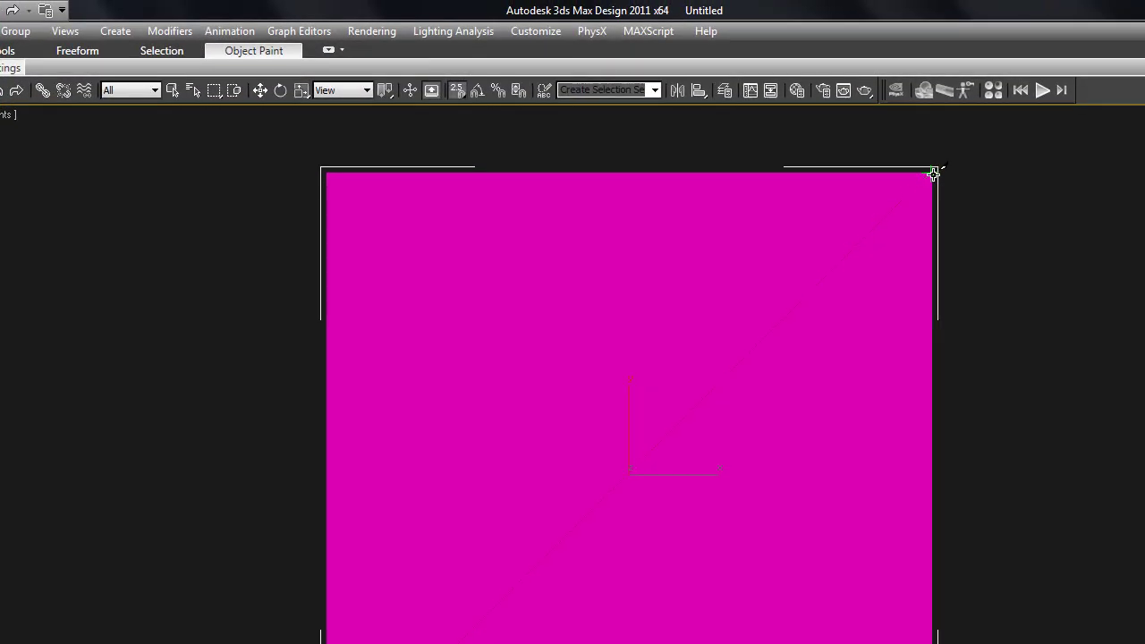
scroll(991, 439, down, 2)
alt+middle_drag(991, 439, 995, 438)
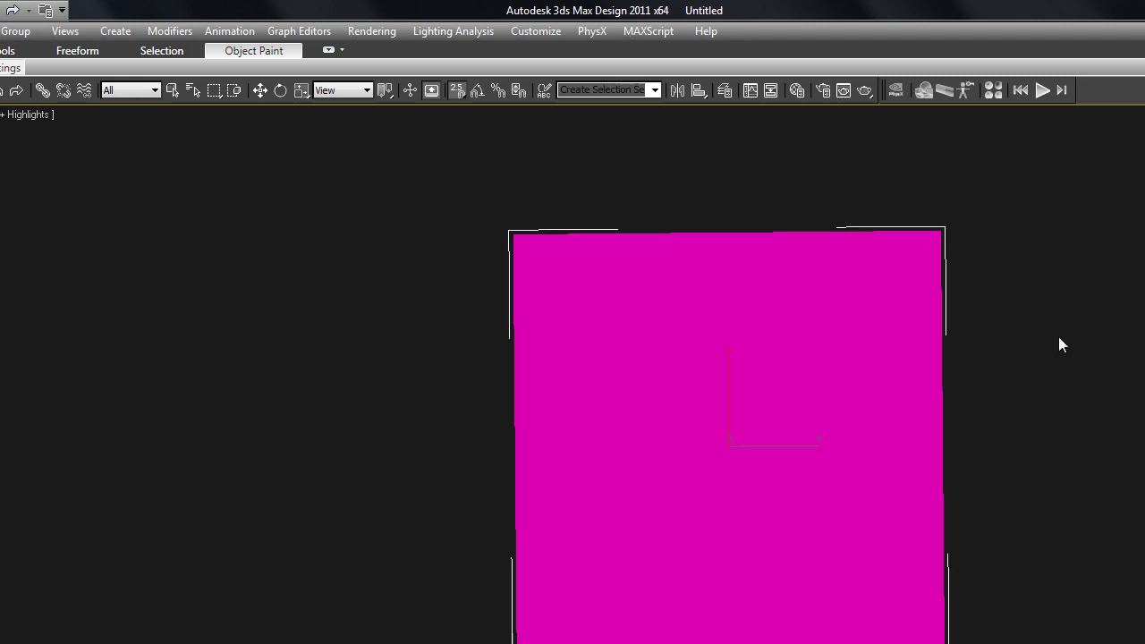
key(F4)
scroll(1038, 363, down, 3)
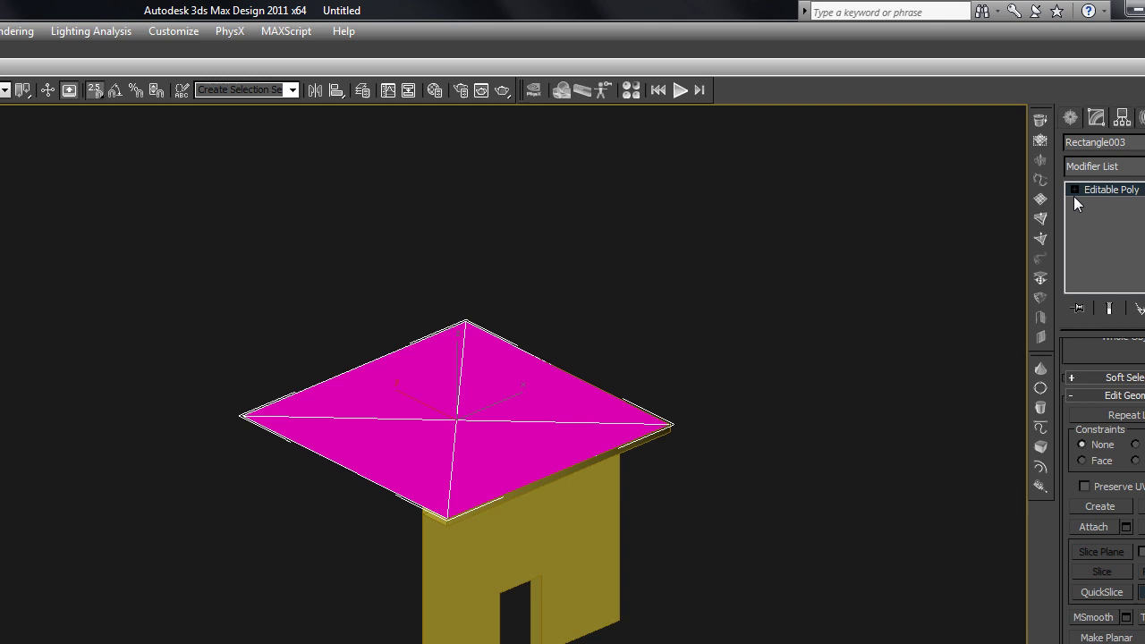
At vertex level, raise the roof's centre vertex straight up to form a pyramid peak, and deselect the roof.
click(1074, 190)
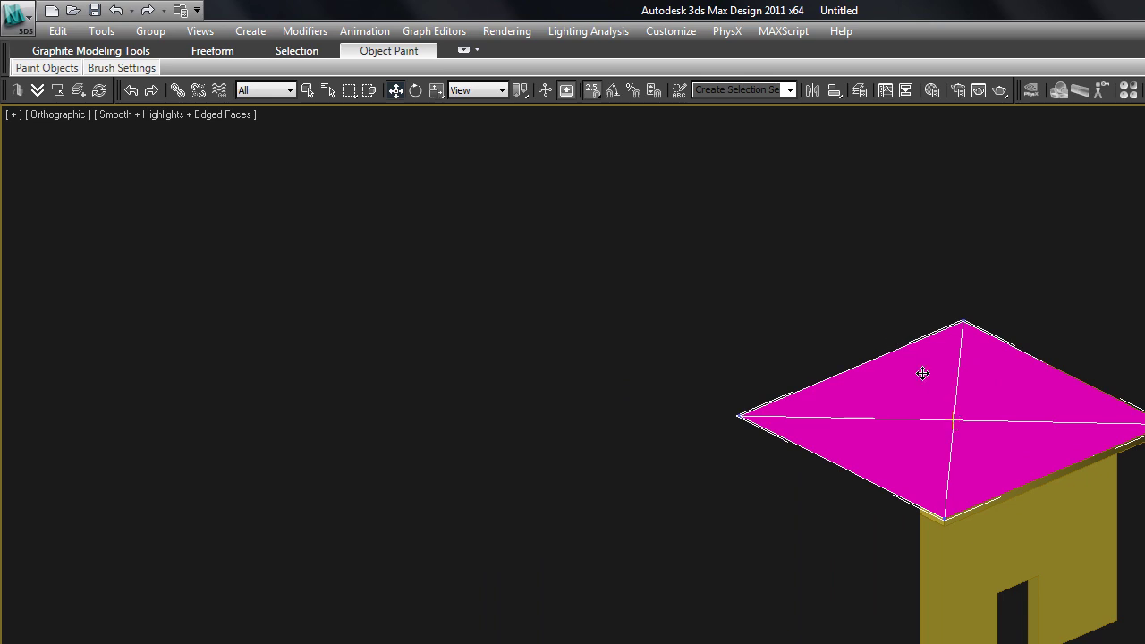
drag(893, 334, 933, 422)
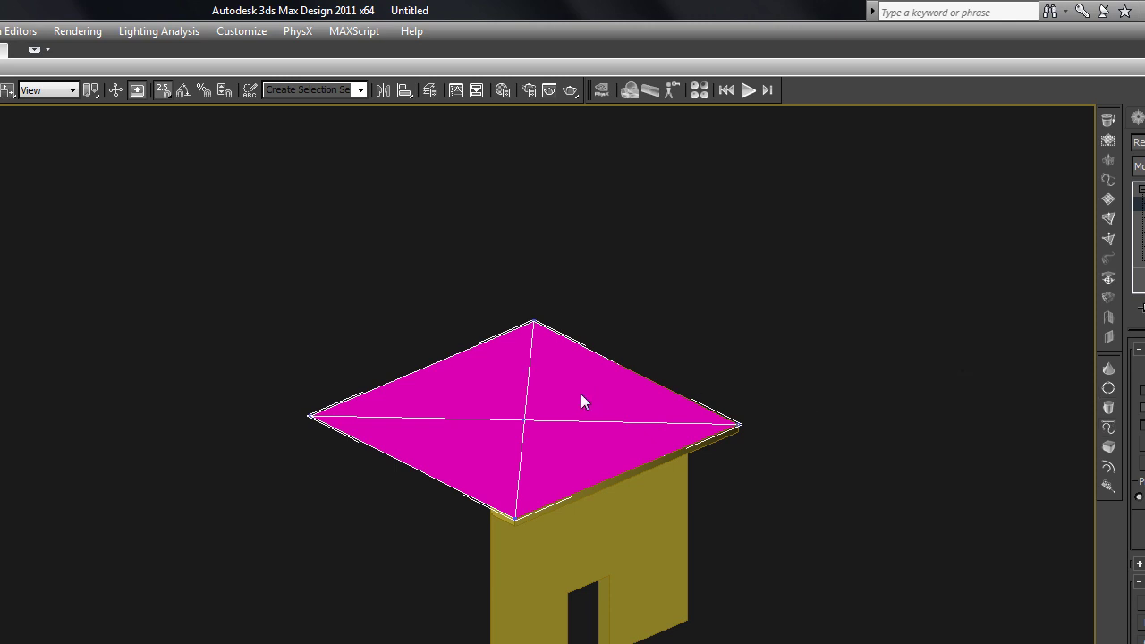
scroll(582, 395, up, 4)
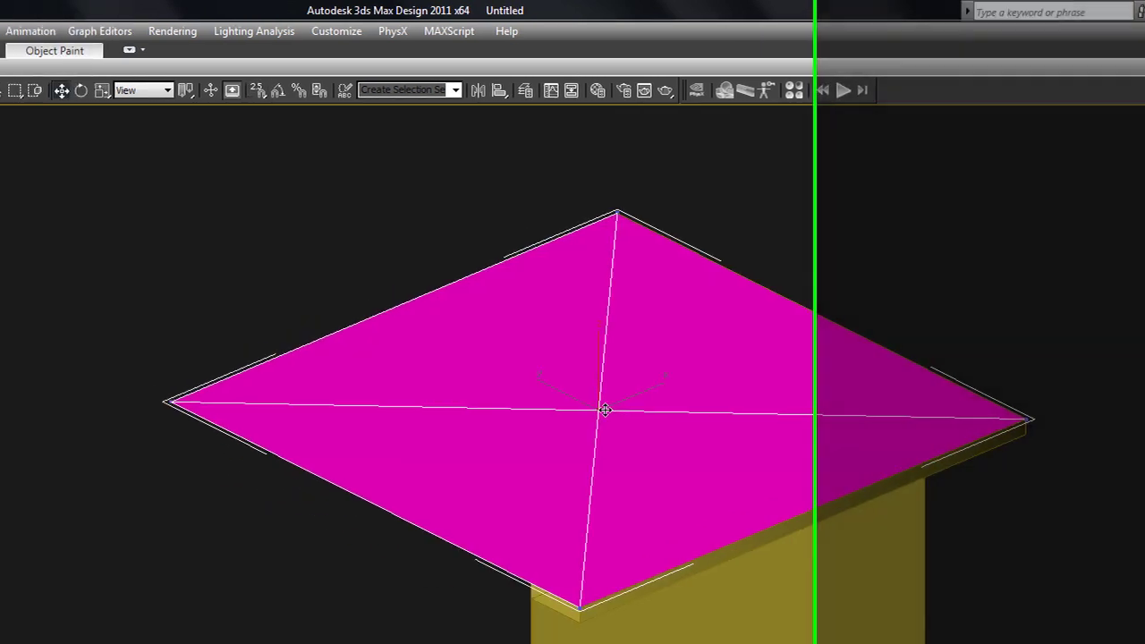
drag(606, 410, 617, 239)
alt+middle_drag(1008, 332, 994, 356)
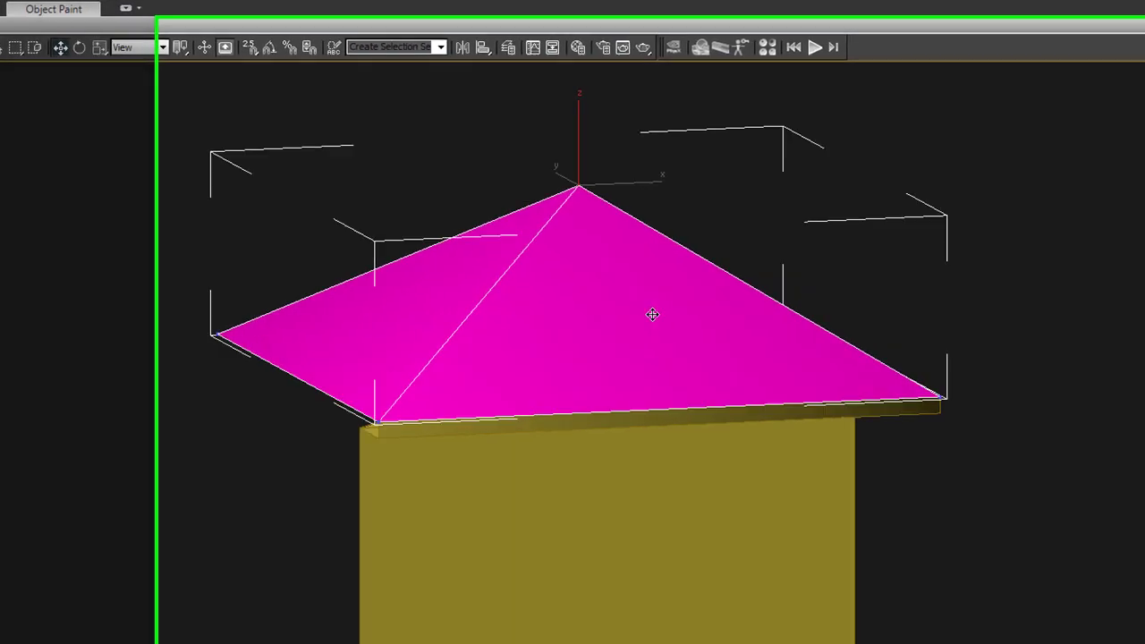
click(1033, 292)
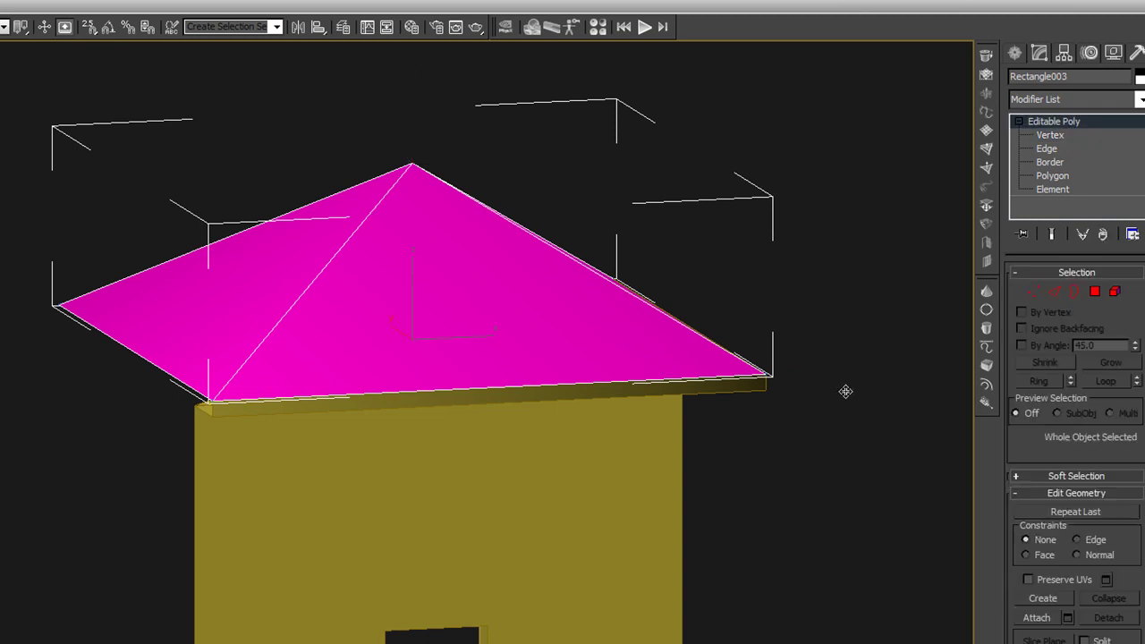
click(830, 414)
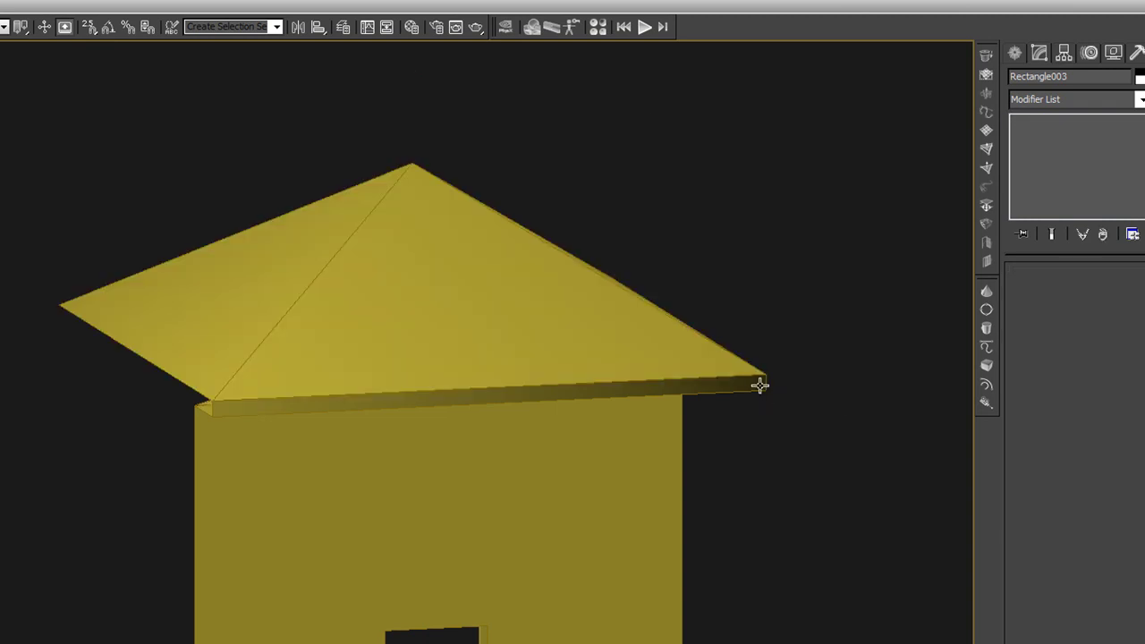
Select the overhang sweep and turn off Smooth Path, comparing its corner shading with the option on and off.
click(760, 384)
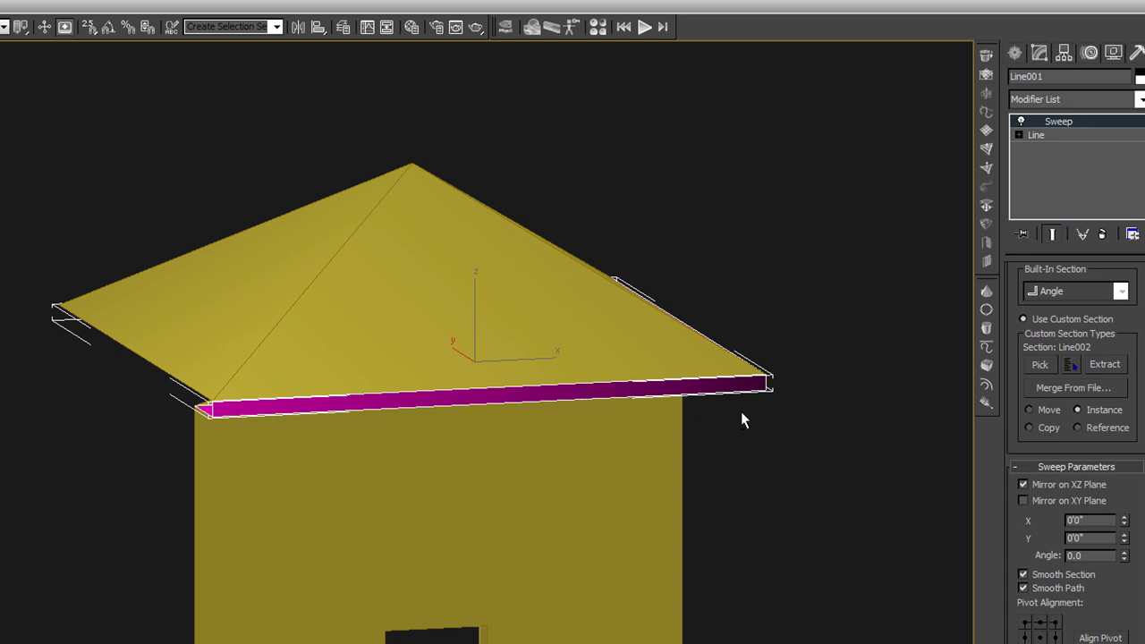
alt+middle_drag(712, 425, 665, 419)
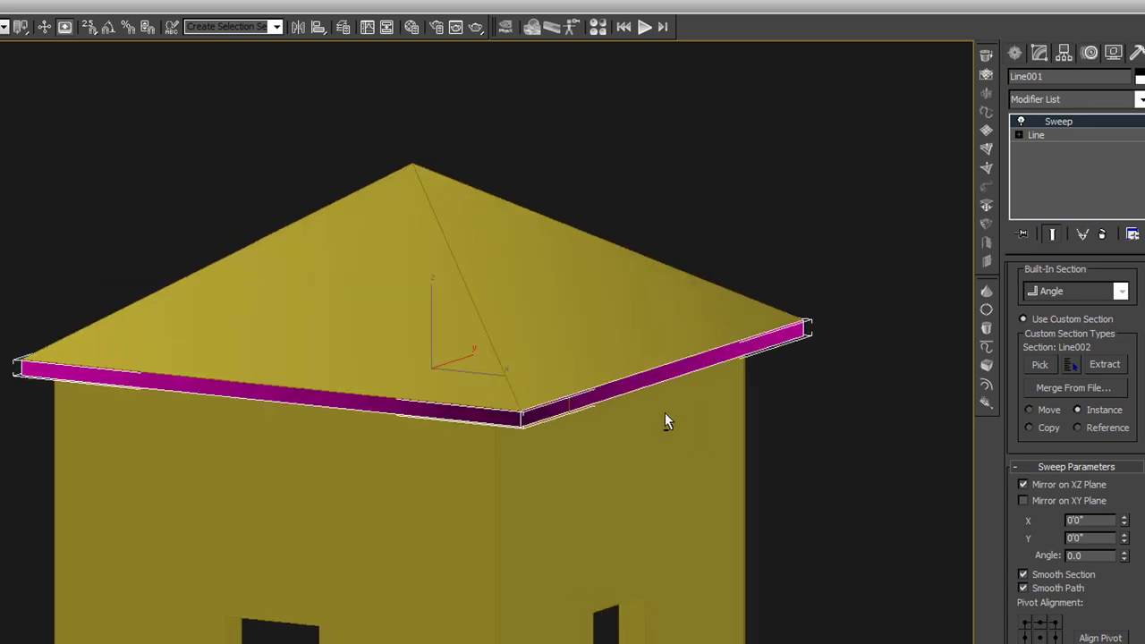
click(1024, 588)
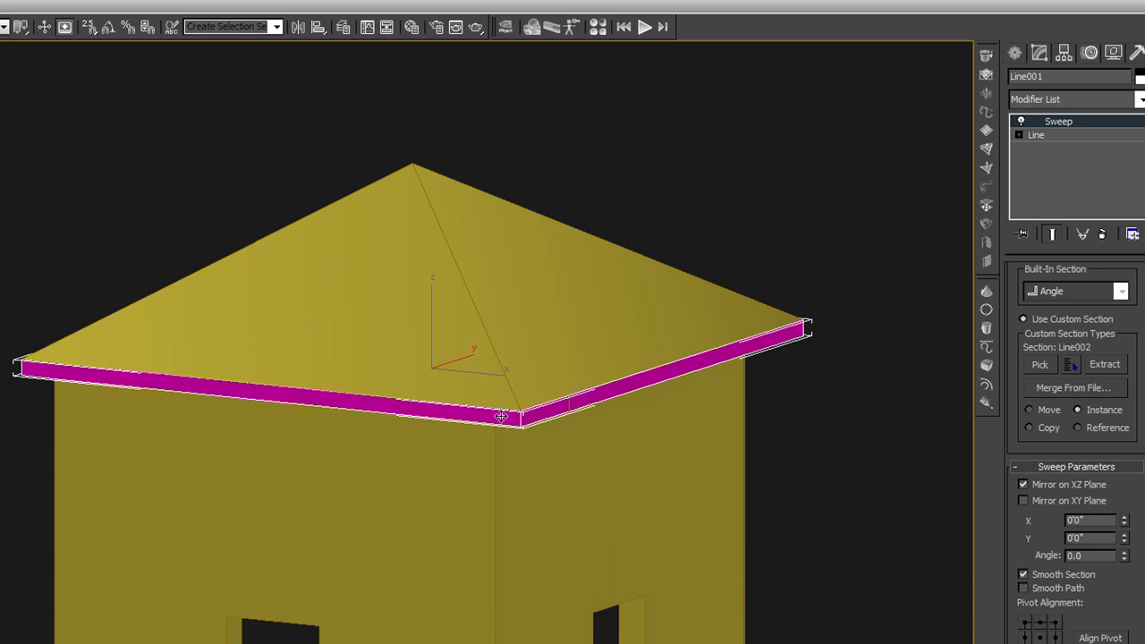
click(1024, 587)
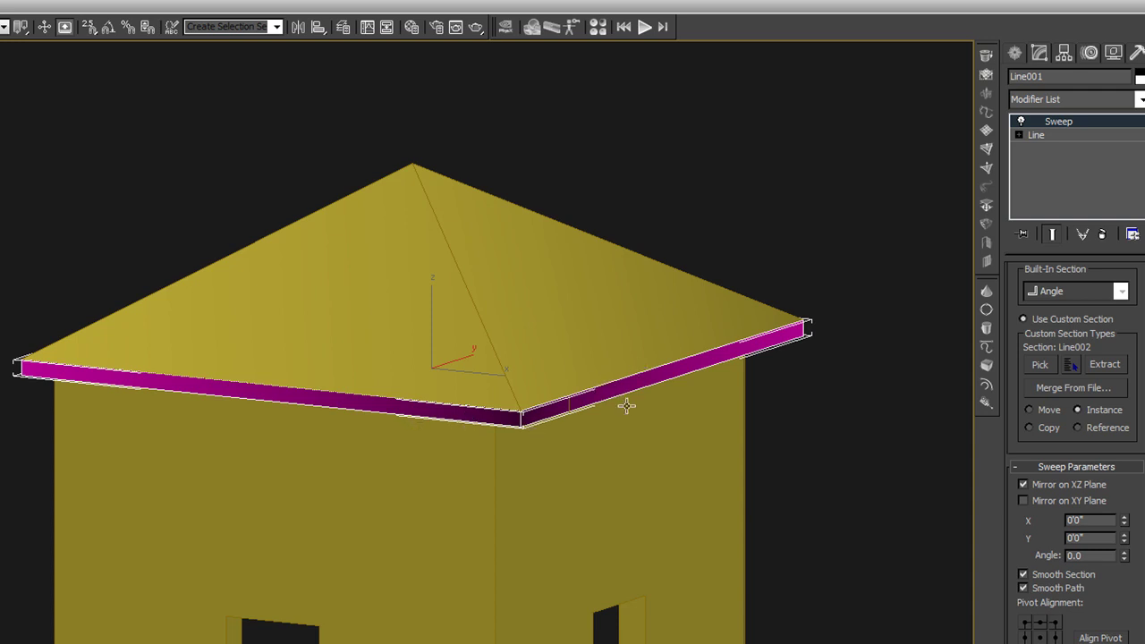
click(1023, 588)
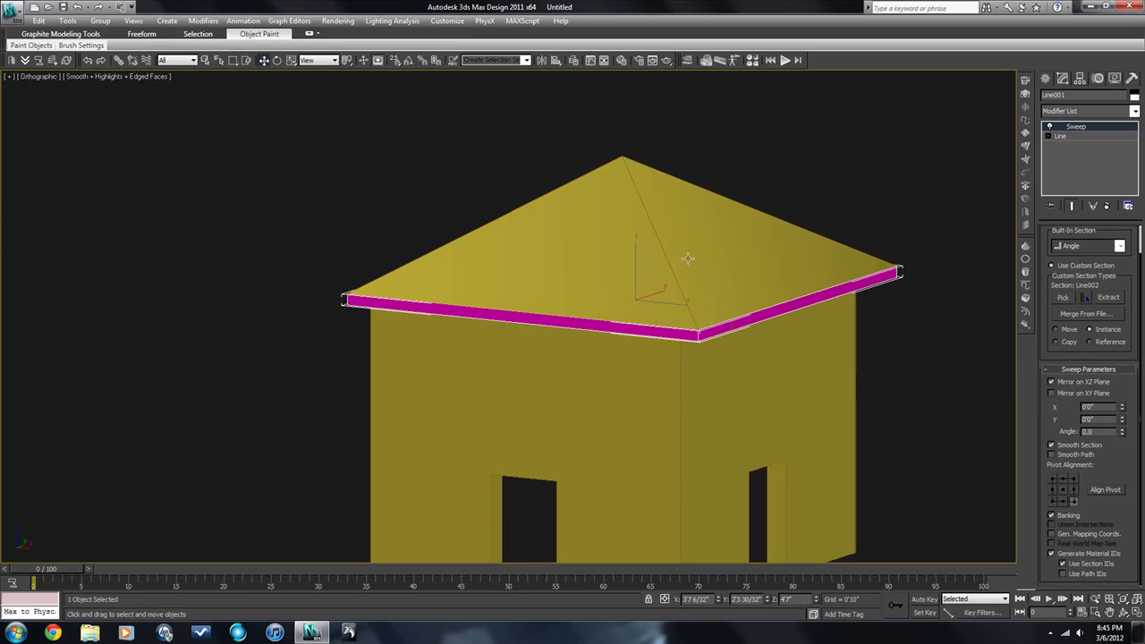
Select the pyramid roof, inspect its shading with and without edged faces, and apply a Smooth modifier to it.
click(689, 255)
scroll(704, 263, down, 2)
alt+middle_drag(716, 267, 777, 276)
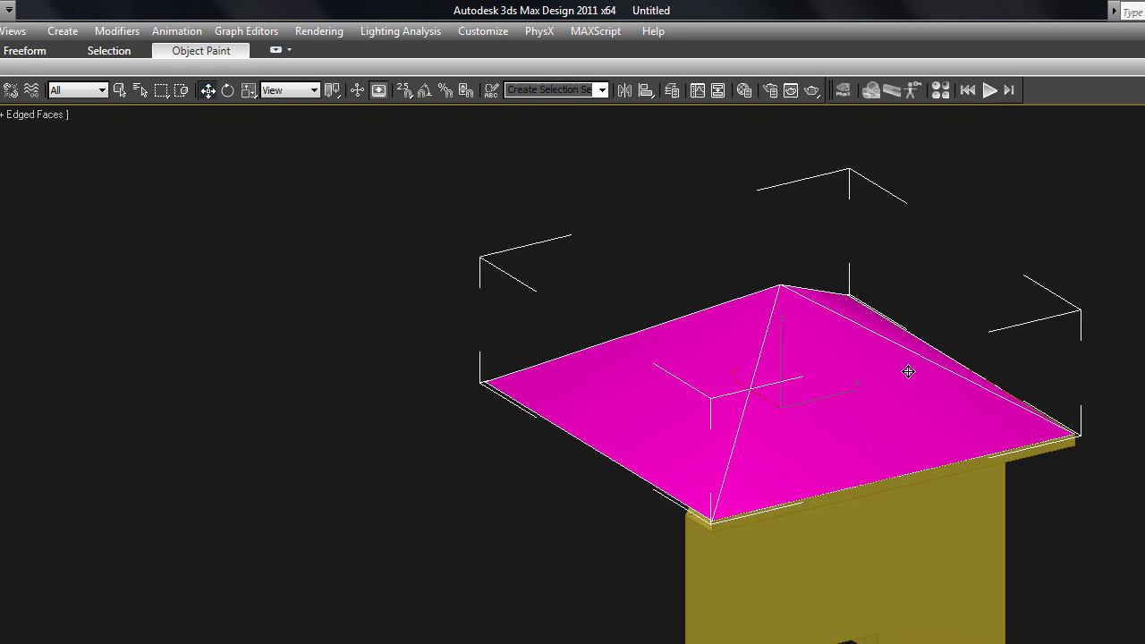
scroll(850, 402, up, 5)
middle_drag(833, 442, 833, 450)
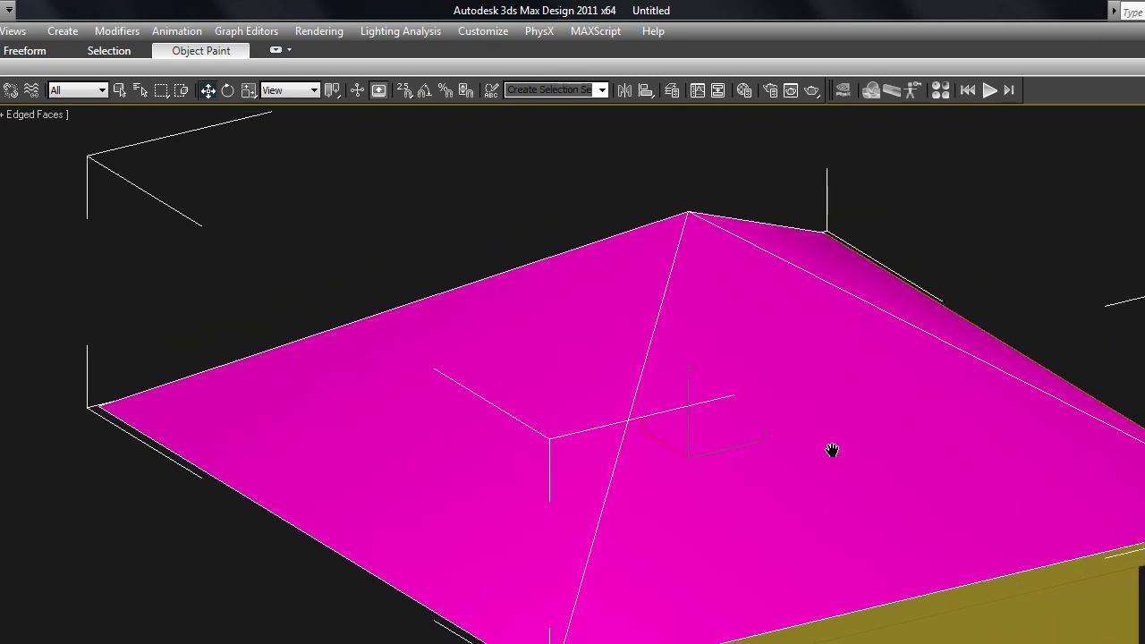
key(F4)
scroll(832, 450, down, 3)
key(F4)
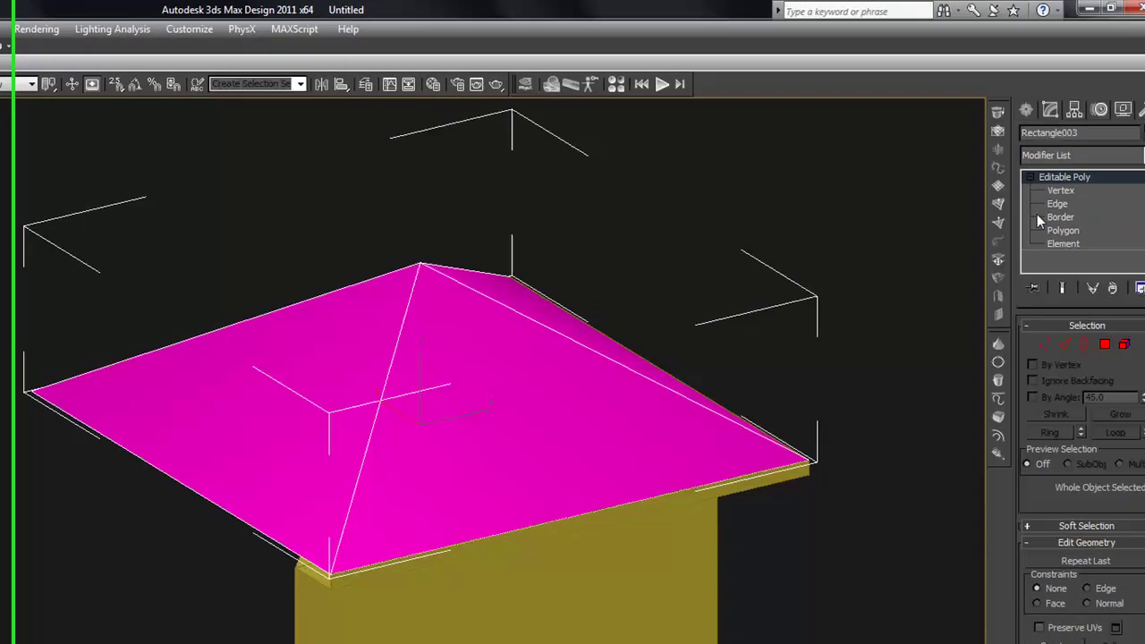
click(1132, 157)
drag(1131, 218, 1106, 530)
click(1060, 517)
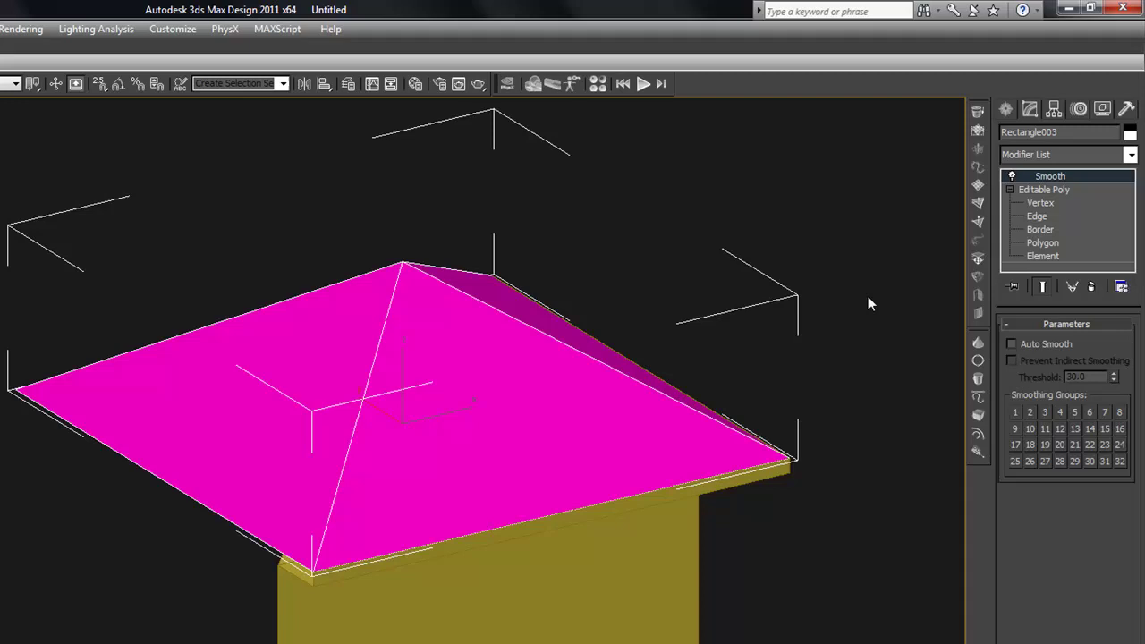
Compare the roof's shading with the Smooth modifier disabled and re-enabled from several angles.
alt+middle_drag(716, 436, 558, 442)
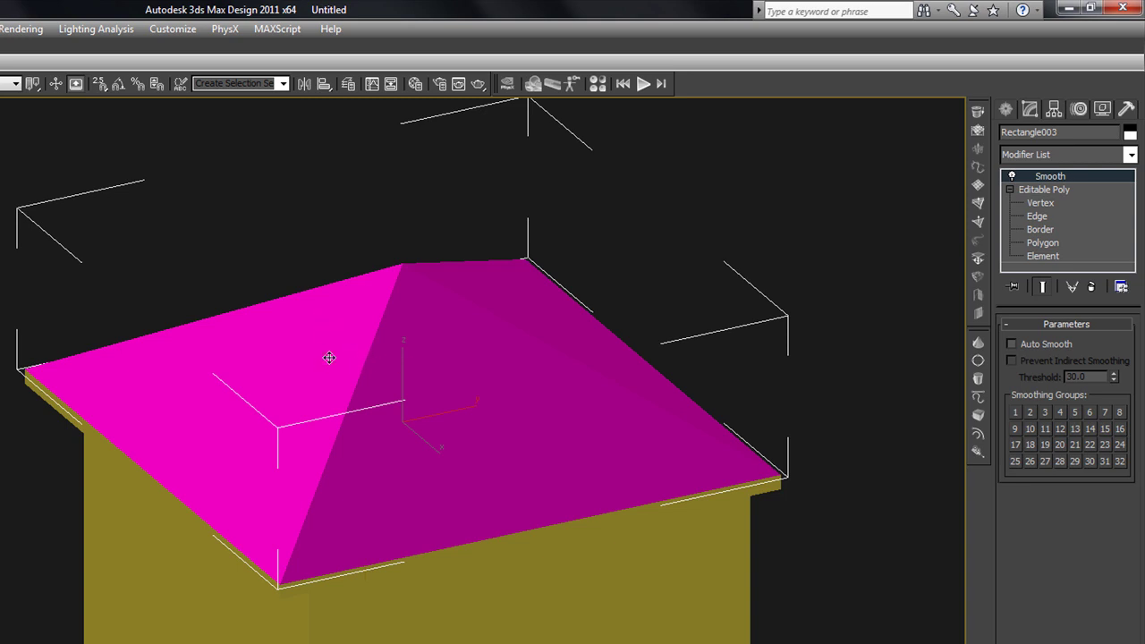
click(1012, 176)
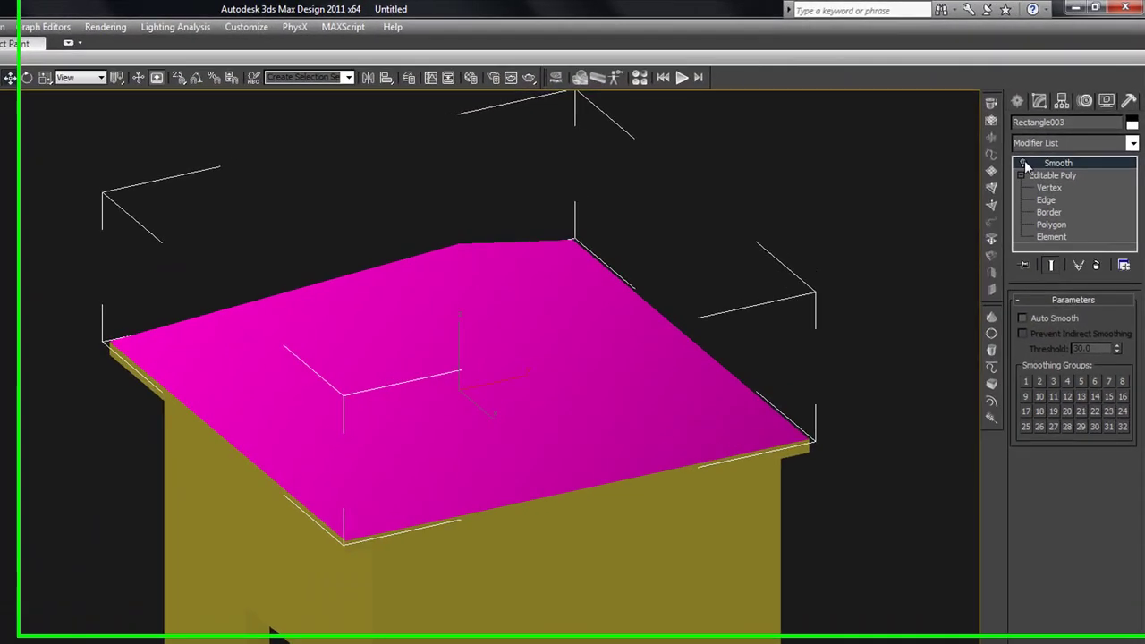
click(1051, 127)
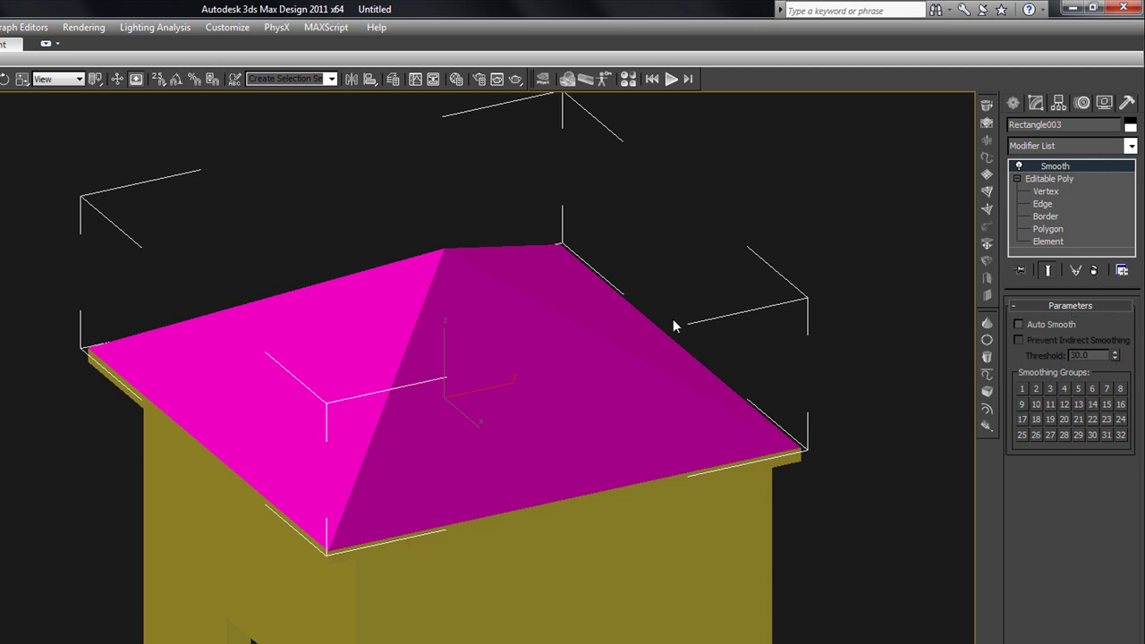
alt+middle_drag(673, 321, 555, 327)
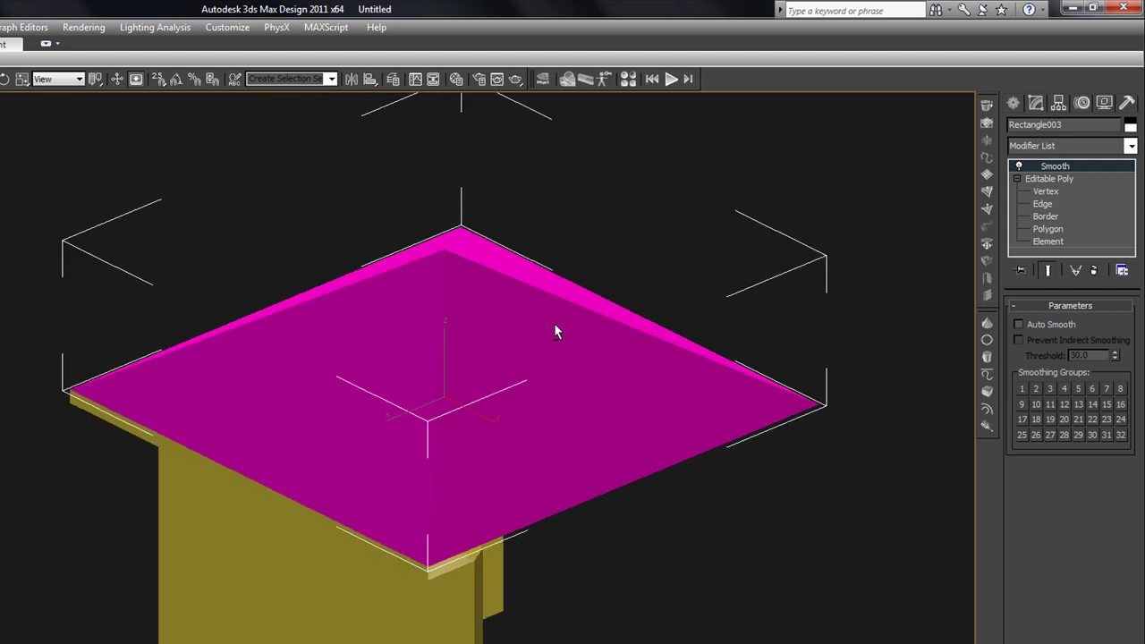
Try Auto Smooth on the roof with thresholds of 45.6 and 39.7, turn it off, and view the model in wireframe.
click(1018, 325)
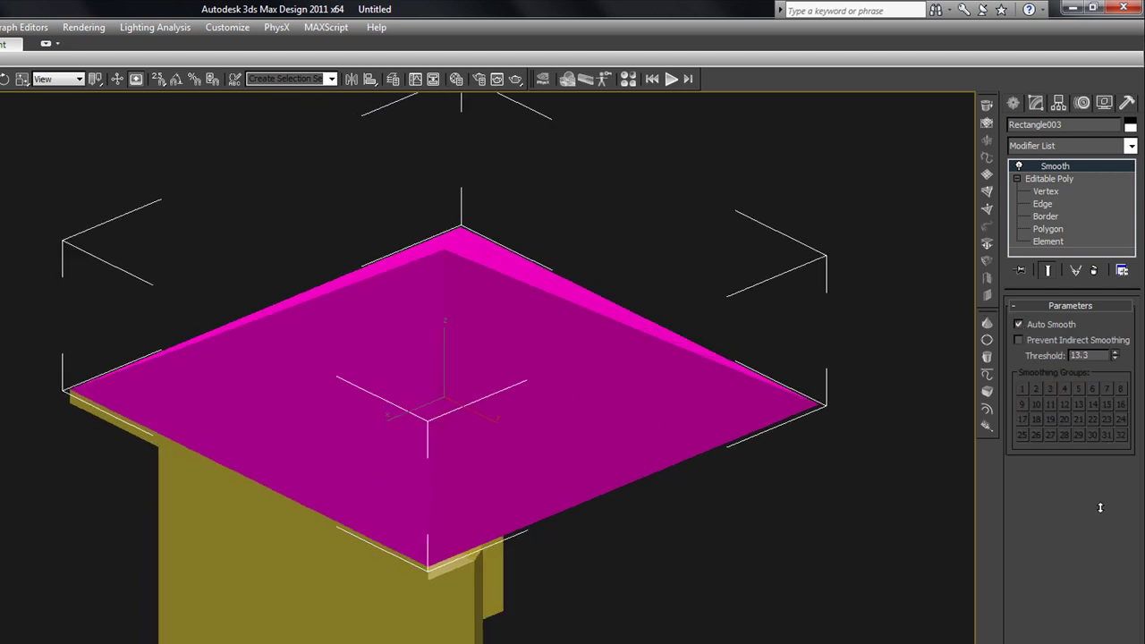
drag(1101, 507, 1097, 529)
mouse_move(1084, 609)
mouse_down()
mouse_move(1138, 225)
mouse_move(1130, 167)
mouse_move(1090, 403)
mouse_up()
drag(1117, 256, 1115, 233)
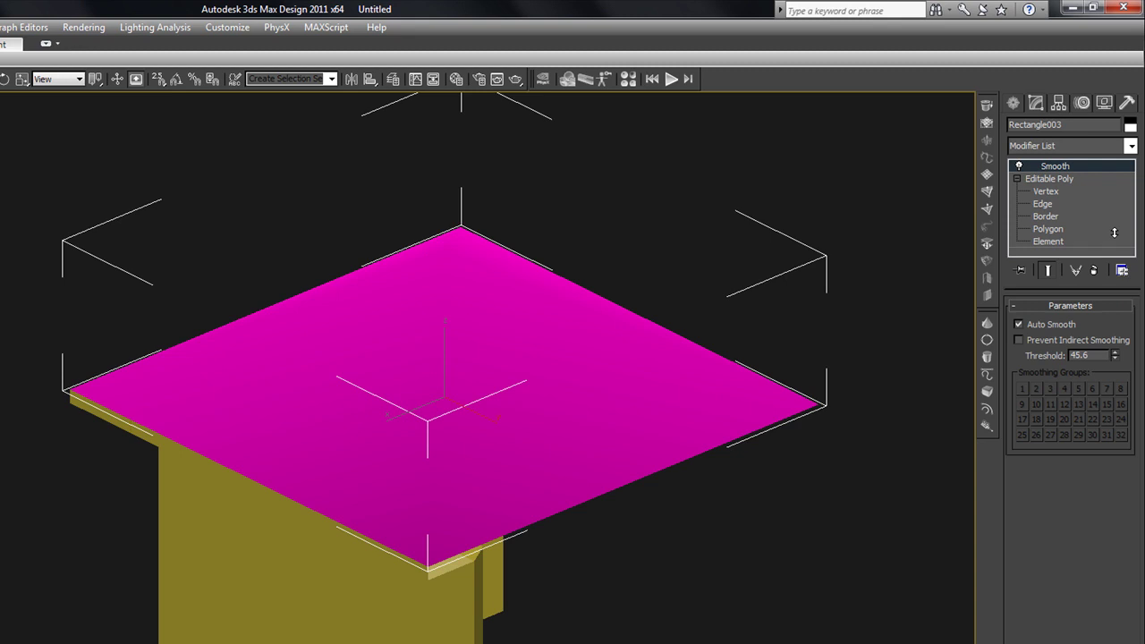
alt+middle_drag(567, 366, 660, 385)
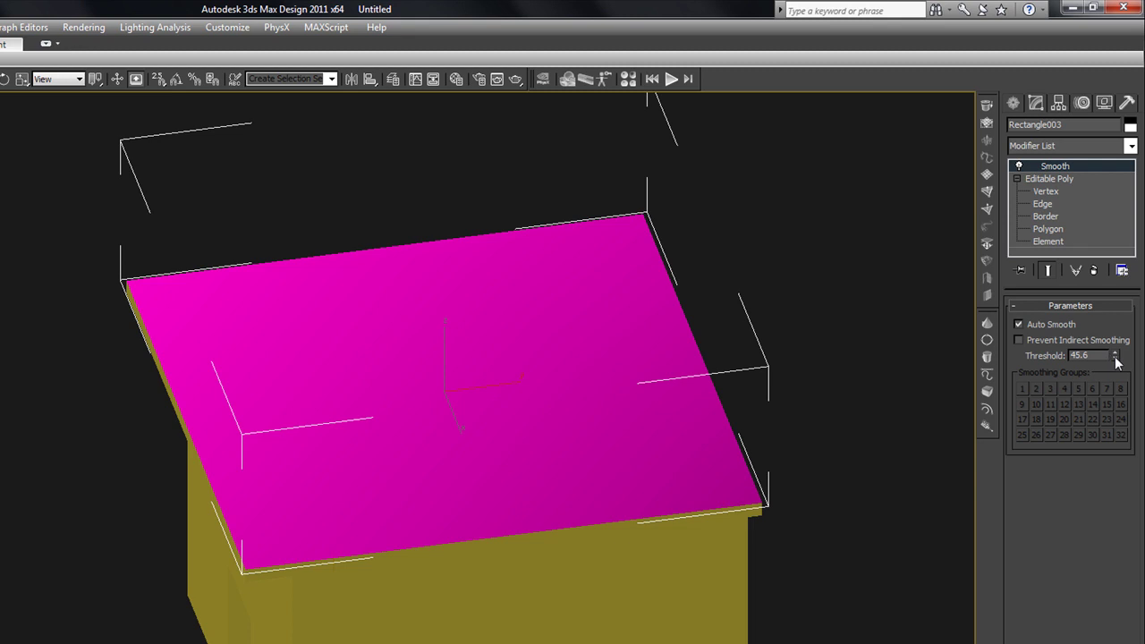
drag(1116, 358, 1112, 407)
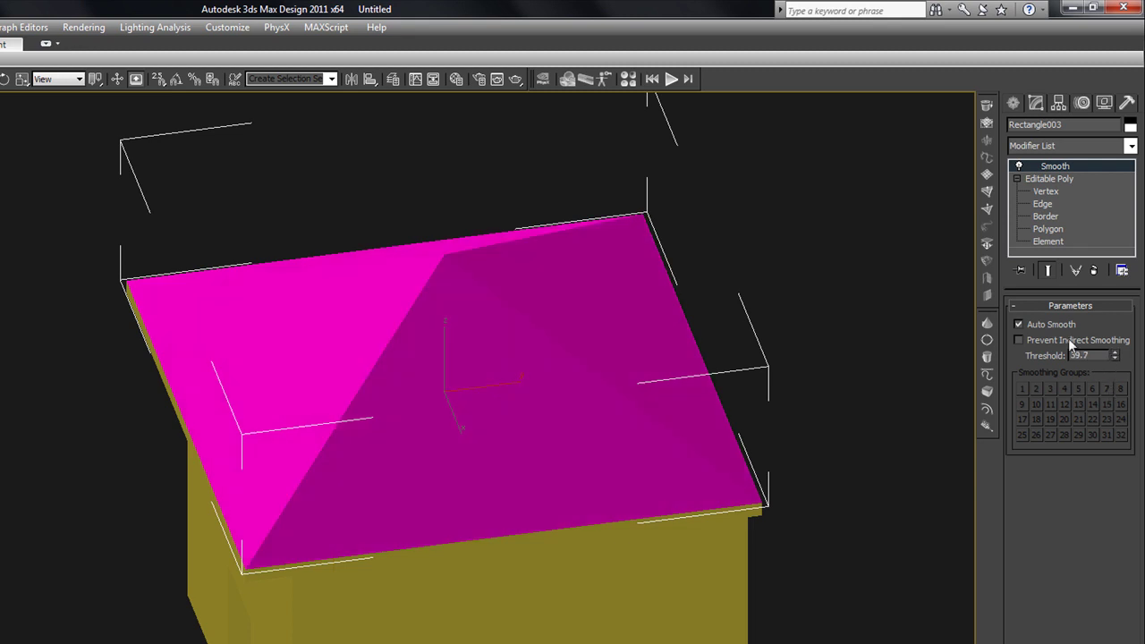
click(1019, 325)
mouse_move(567, 310)
alt+middle_down()
mouse_move(613, 268)
mouse_move(680, 256)
mouse_move(719, 286)
mouse_move(636, 202)
mouse_move(644, 263)
mouse_move(716, 273)
mouse_move(701, 289)
alt+middle_up()
key(F3)
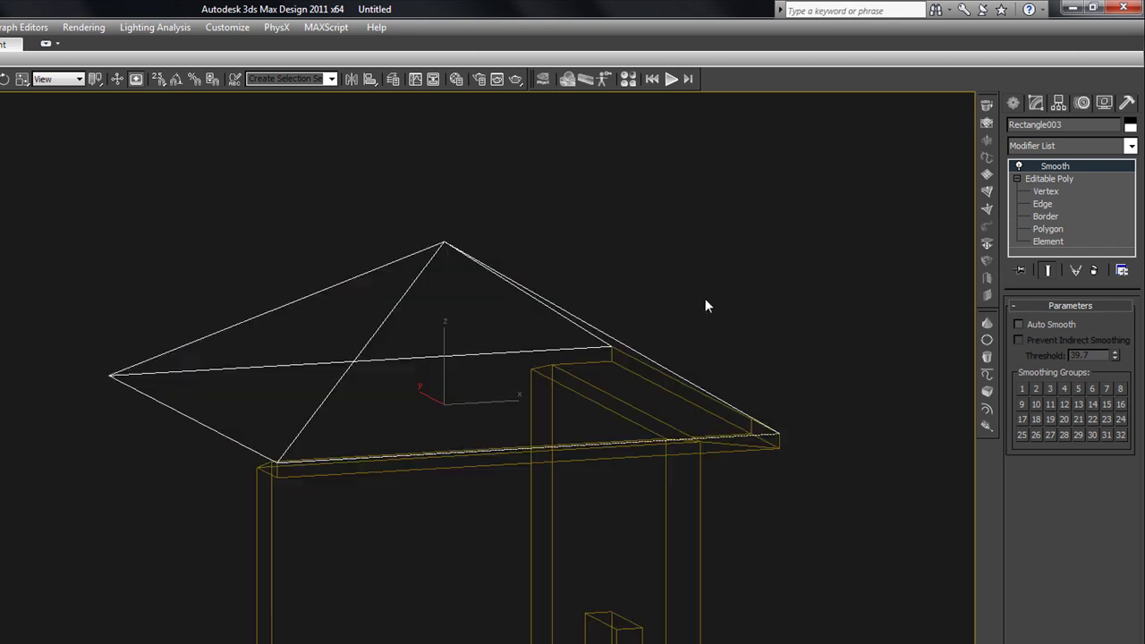
Return to the shaded view, apply a Shell modifier to the pyramid roof, and set its Outer Amount to 0.25 inch.
key(F3)
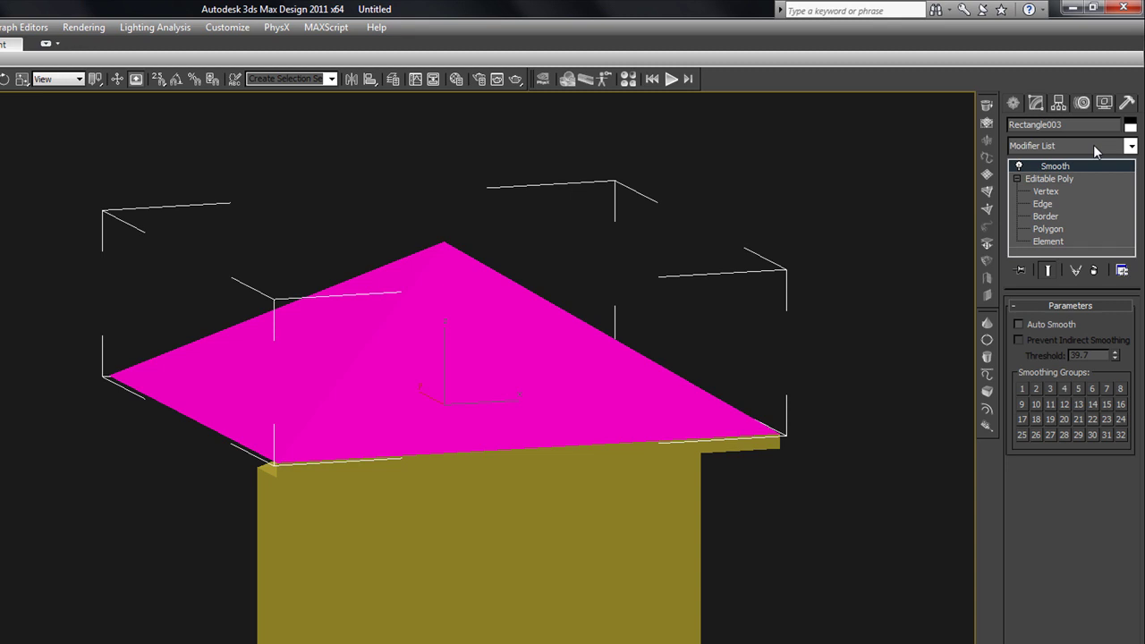
click(1132, 146)
scroll(1089, 461, down, 15)
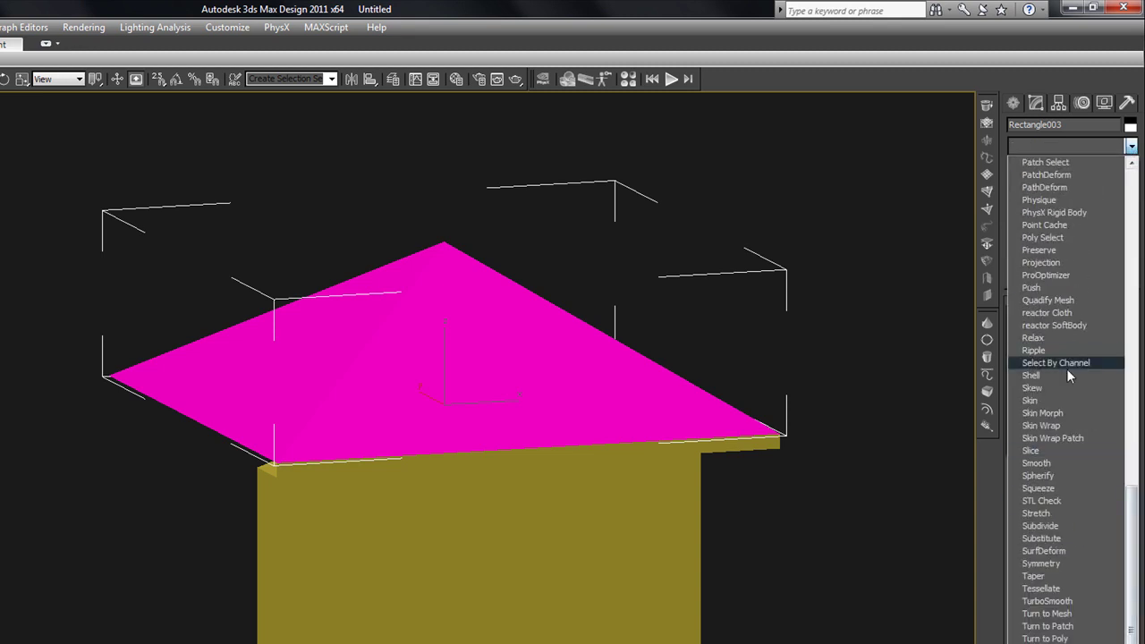
click(1064, 376)
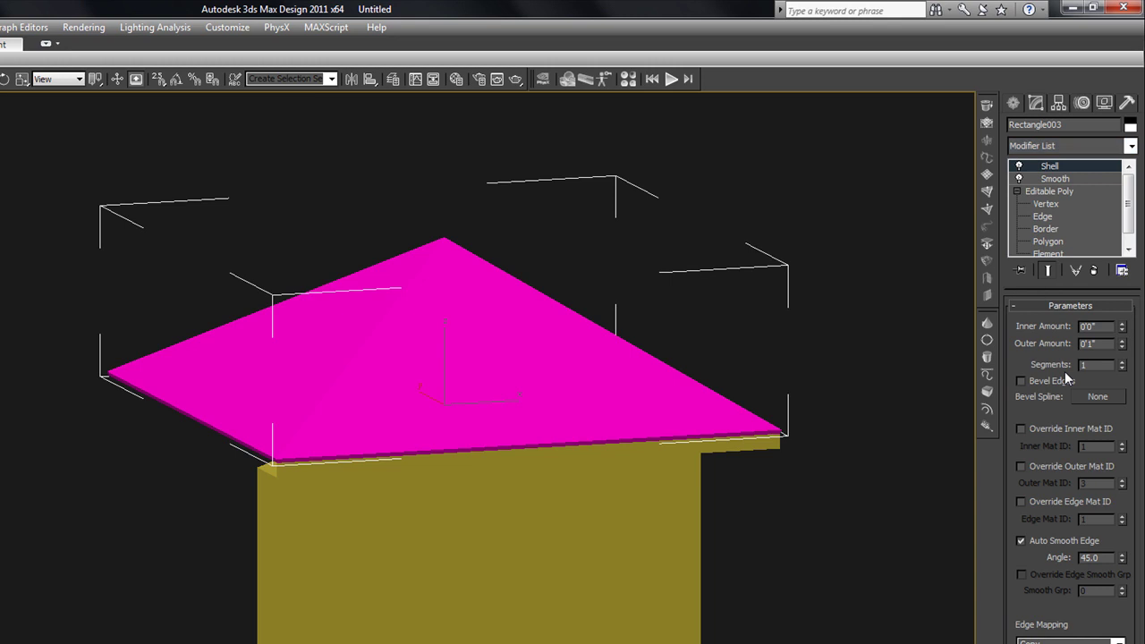
alt+middle_drag(762, 377, 608, 388)
scroll(607, 387, up, 3)
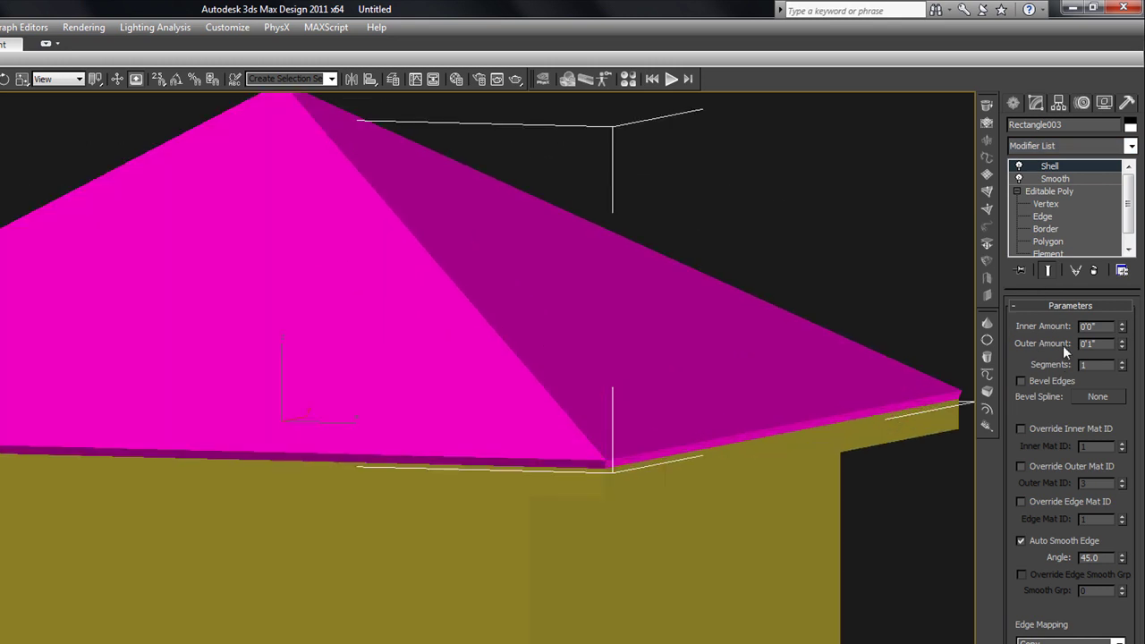
double_click(1094, 344)
text(.25)
key(Return)
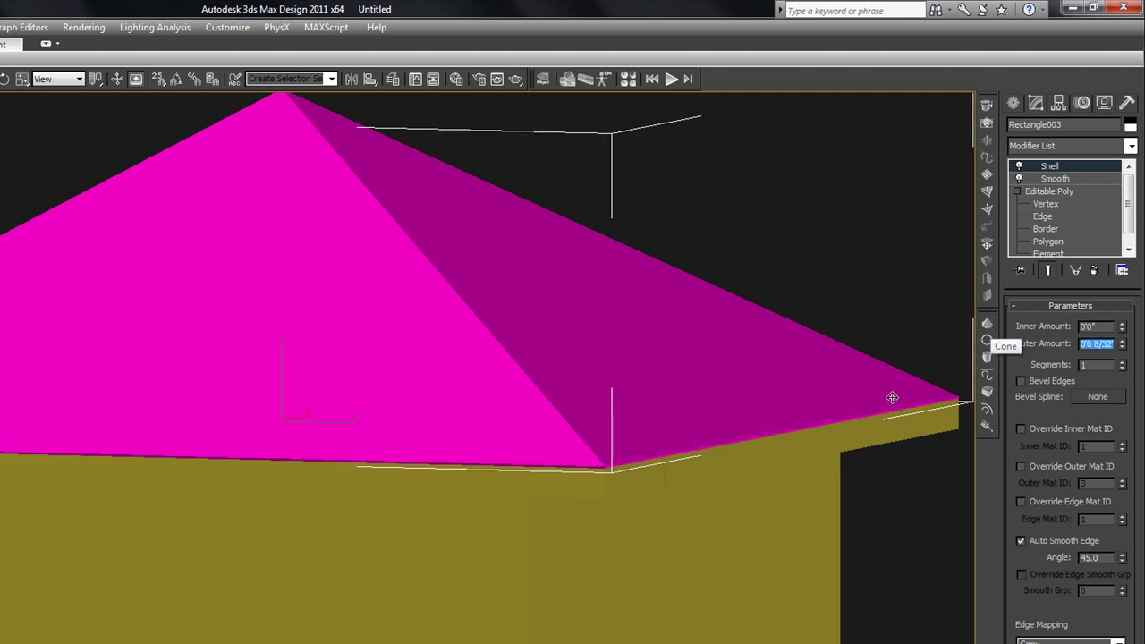
Examine the shelled roof's edge thickness at the overhang corner in shaded and wireframe display.
scroll(805, 411, up, 5)
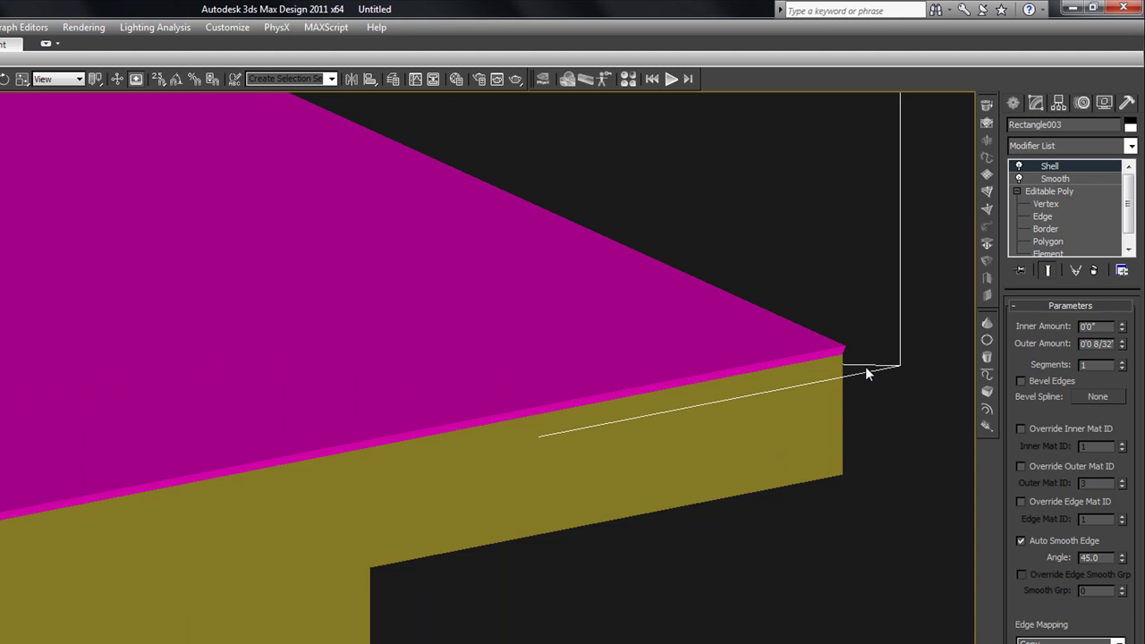
key(F3)
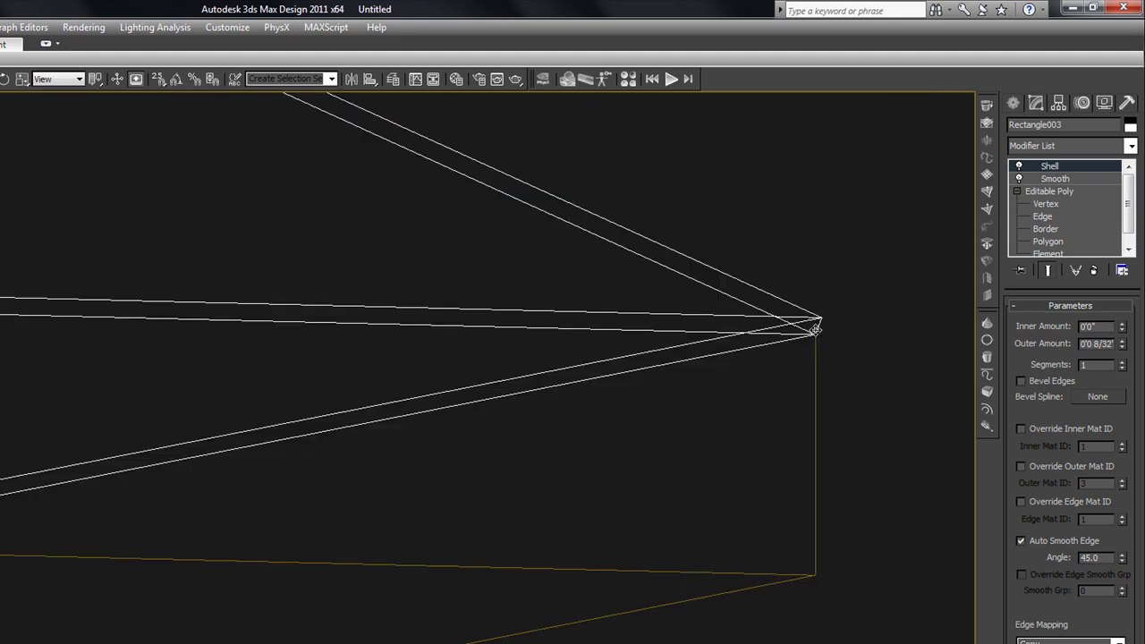
key(F3)
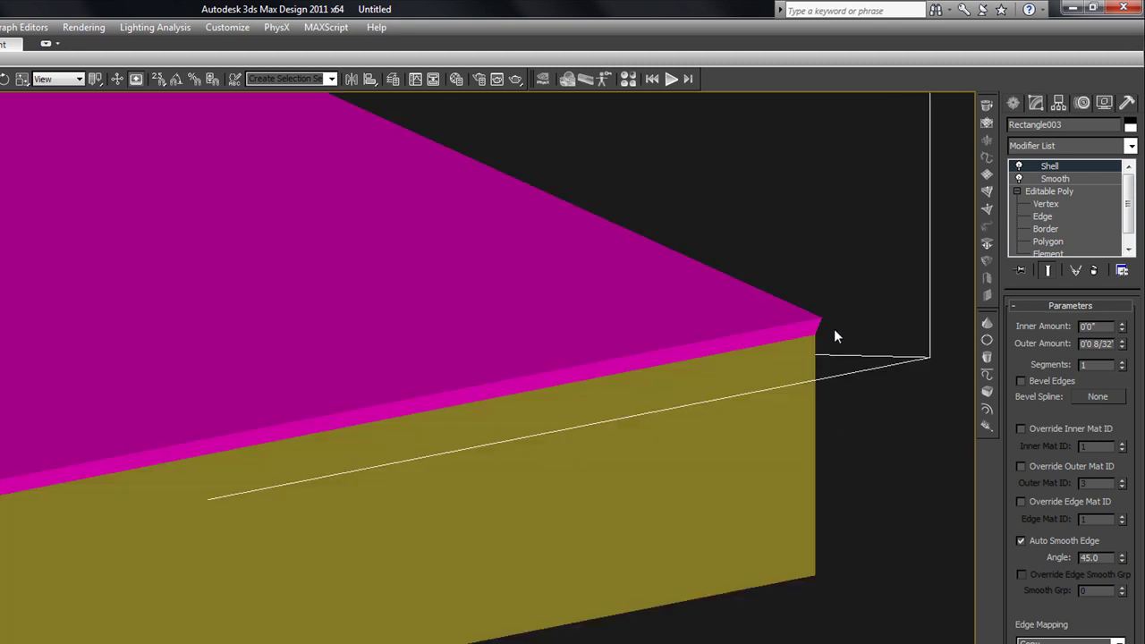
middle_drag(834, 331, 828, 339)
scroll(829, 339, down, 5)
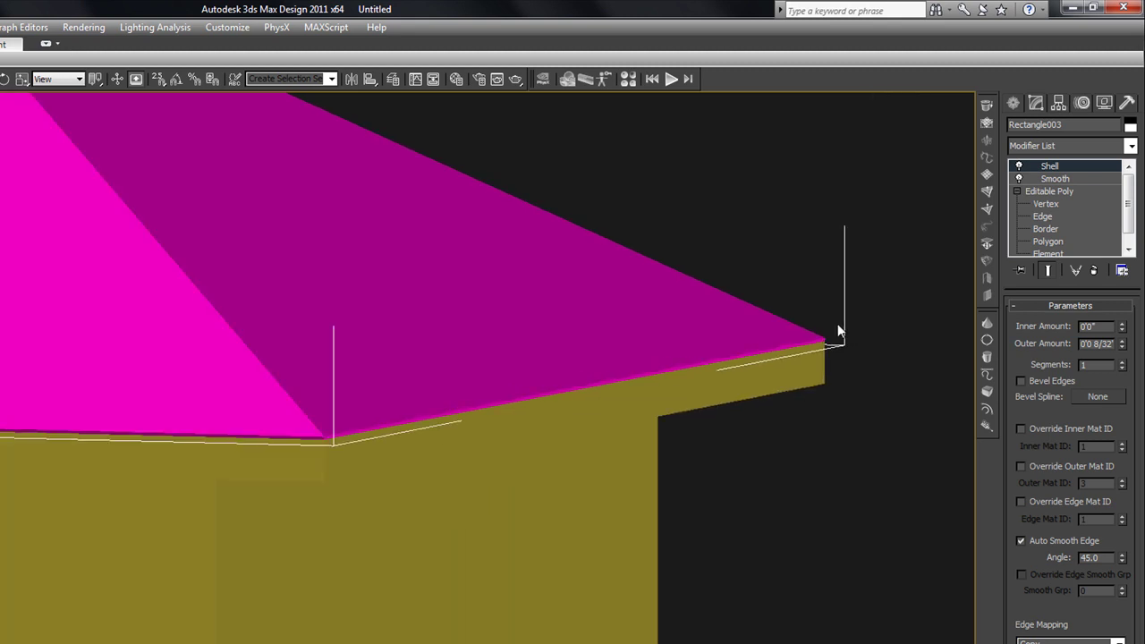
scroll(832, 312, down, 6)
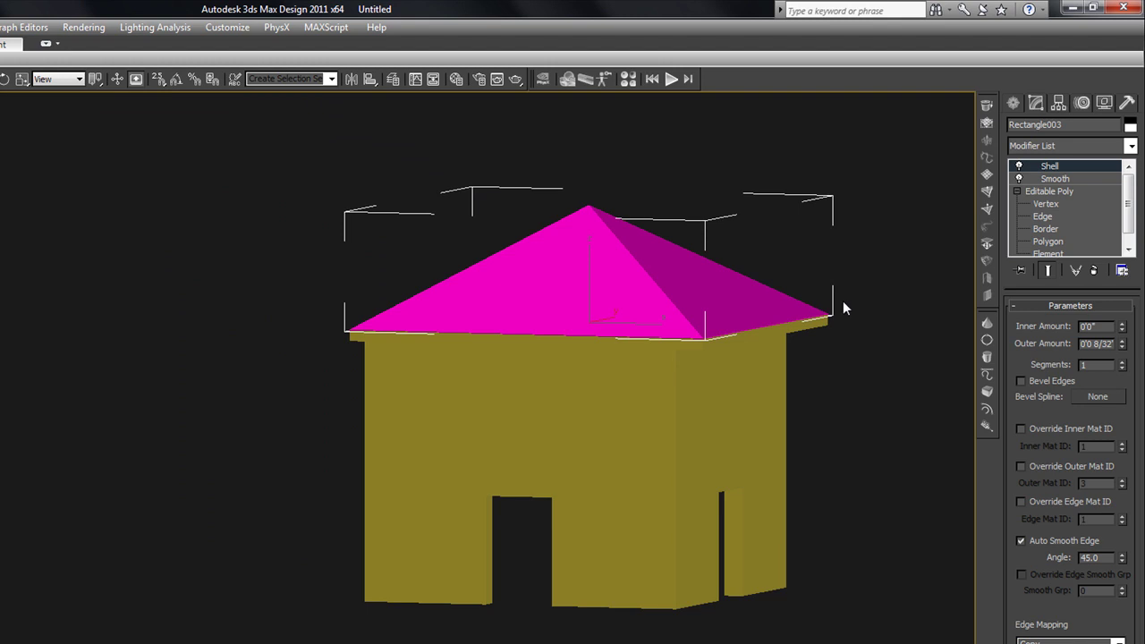
Deselect the roof, draw a wide rectangle spline beside the house in the front view, and convert it to an Editable Poly.
click(843, 309)
key(f)
key(z)
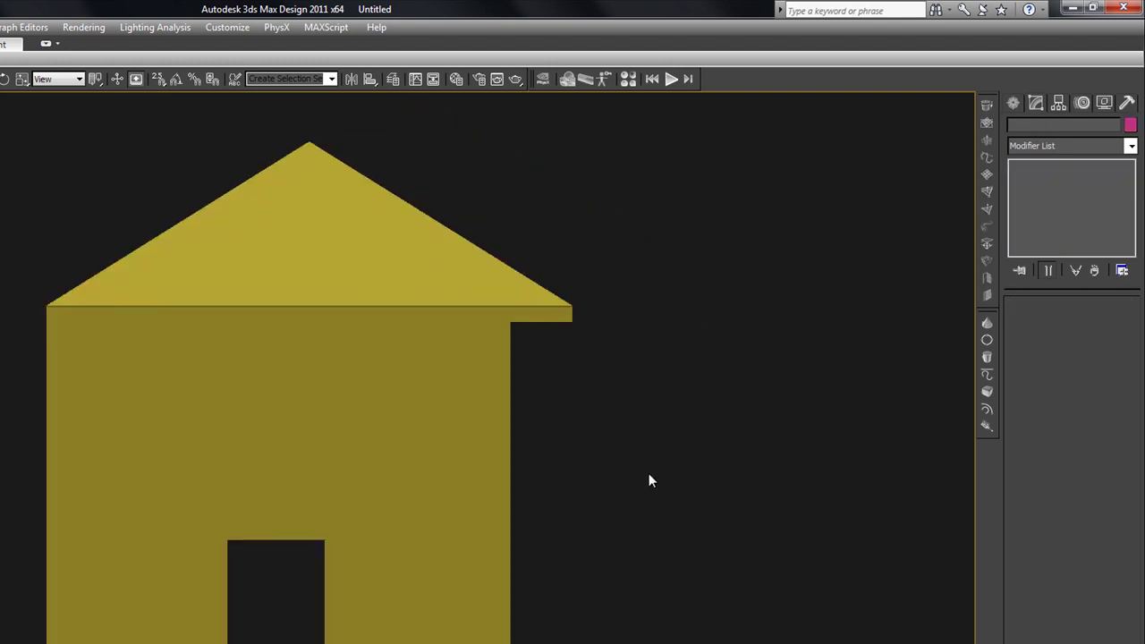
middle_drag(698, 444, 418, 309)
click(1012, 103)
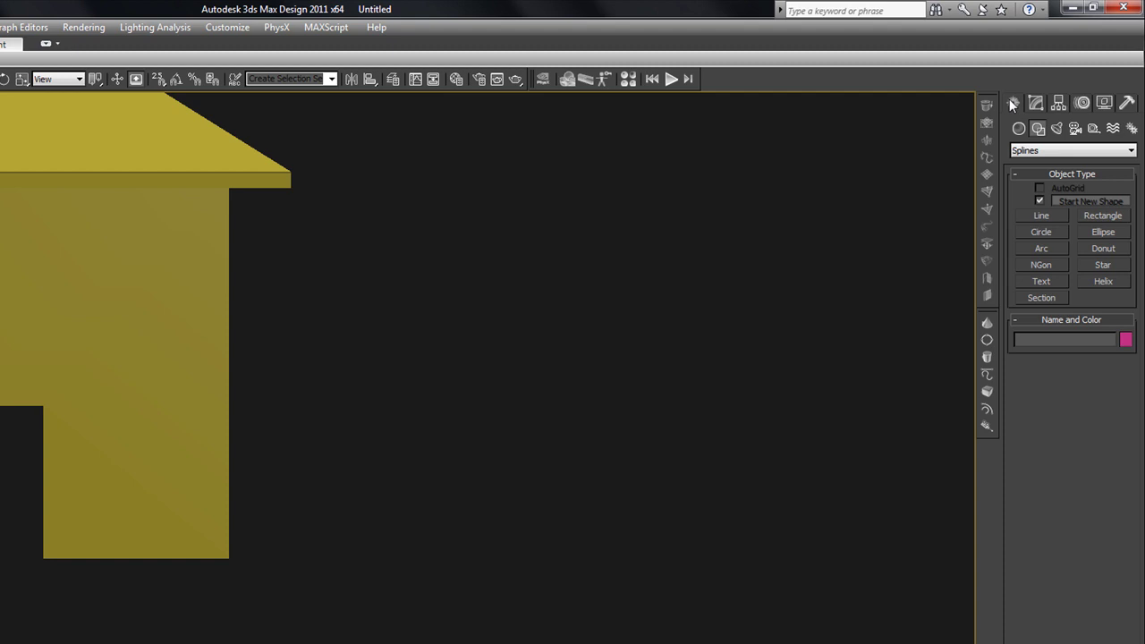
click(1080, 214)
middle_drag(460, 335, 240, 340)
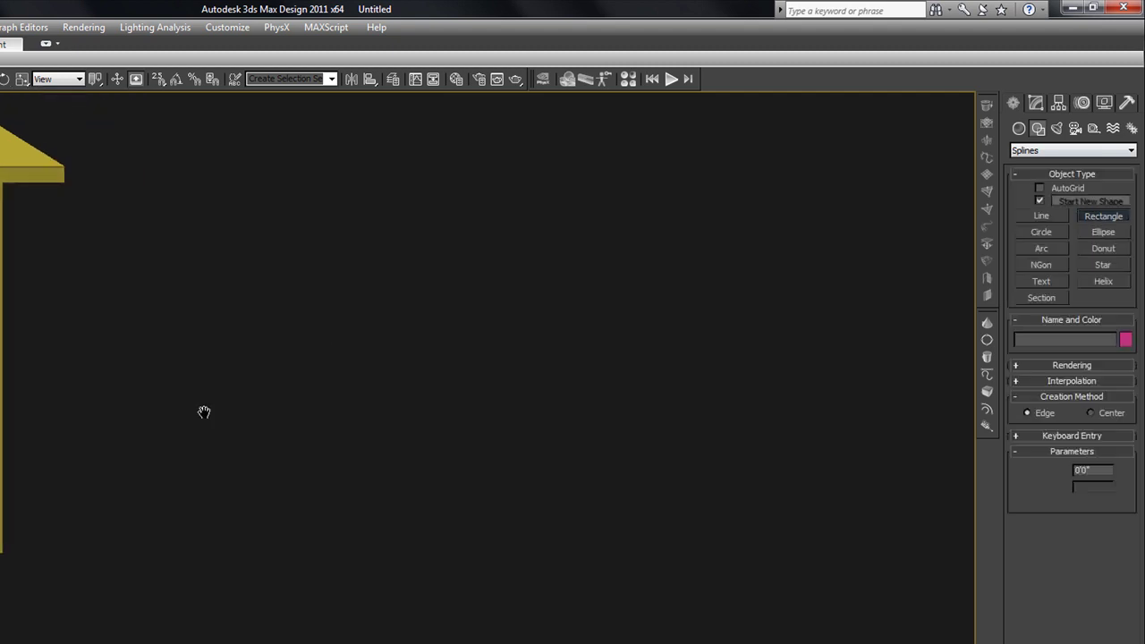
drag(83, 548, 765, 408)
right_click(472, 462)
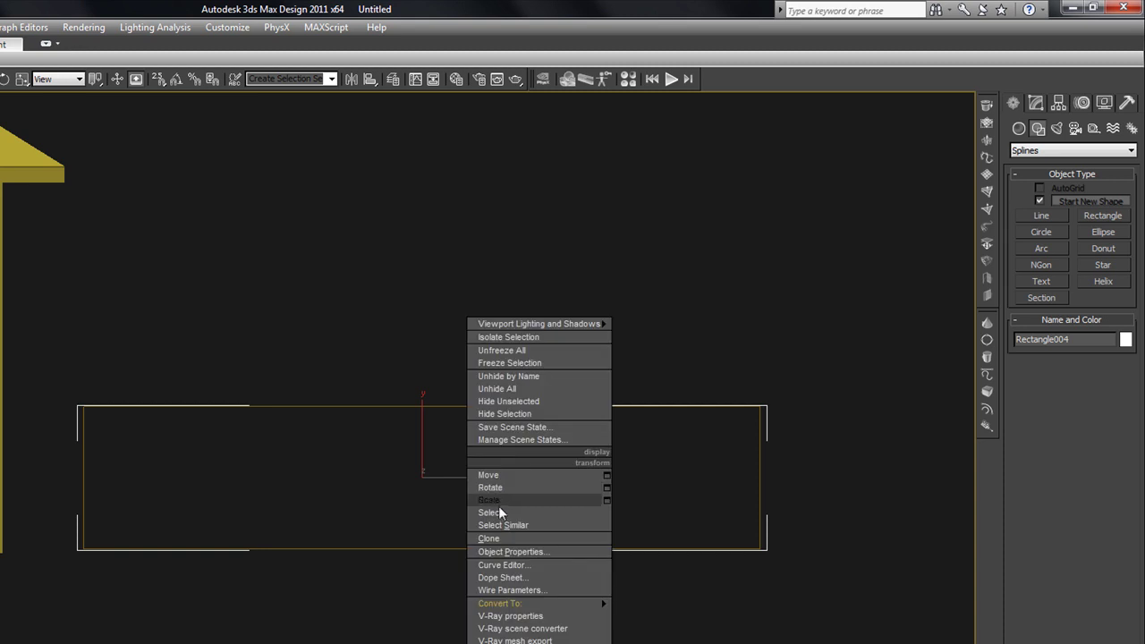
mouse_move(555, 599)
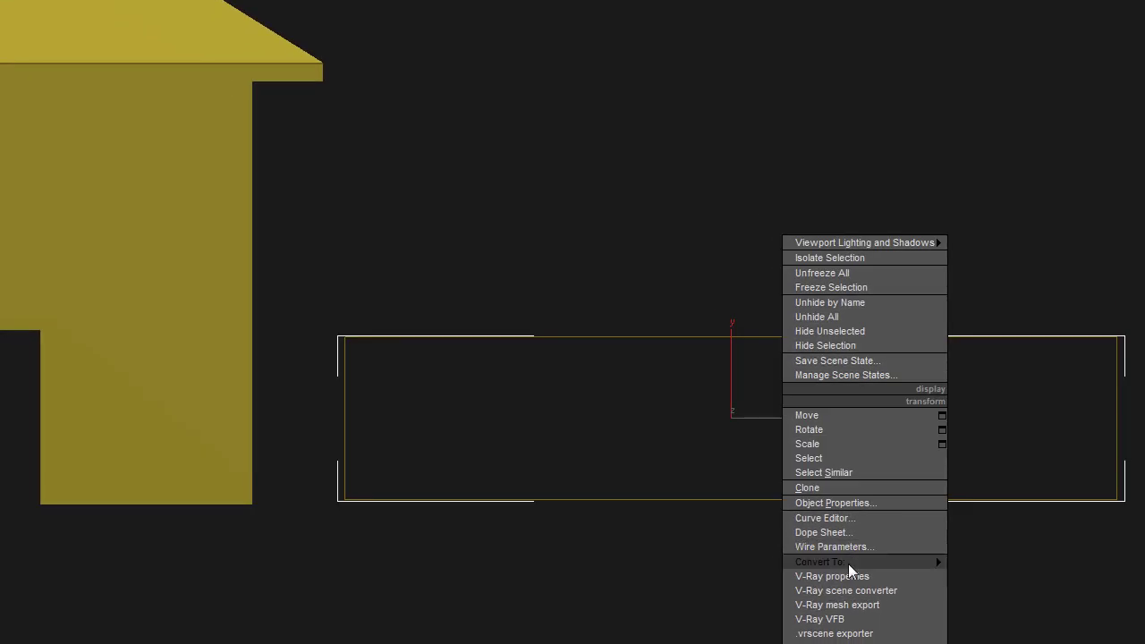
click(1011, 591)
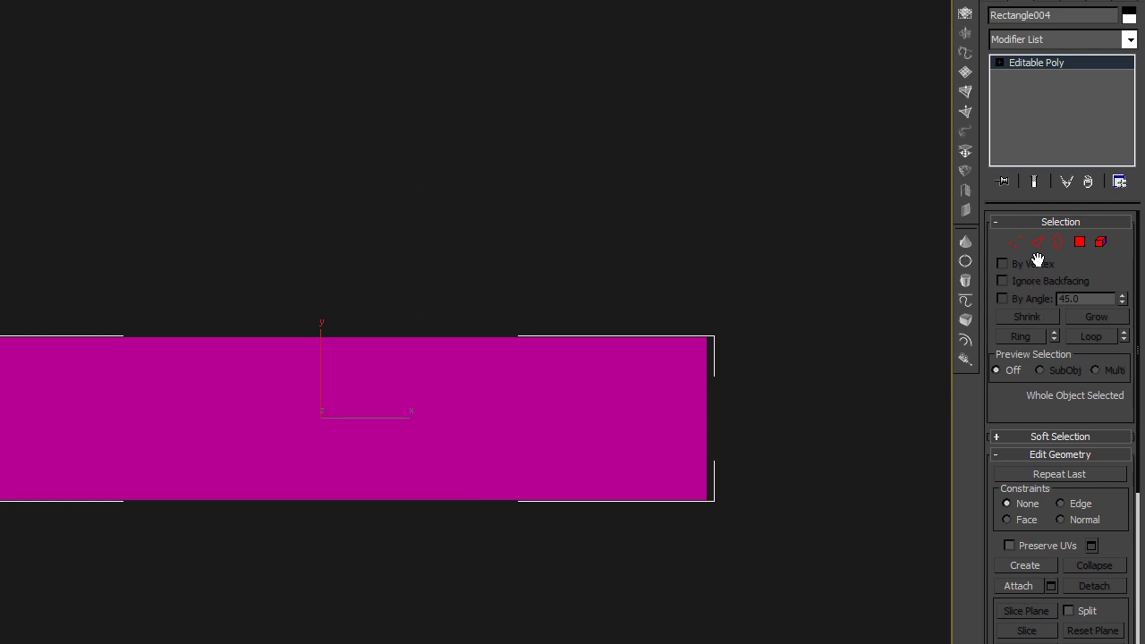
Connect the rectangle's upper and lower edges with 7 evenly spaced vertical segments.
click(1038, 245)
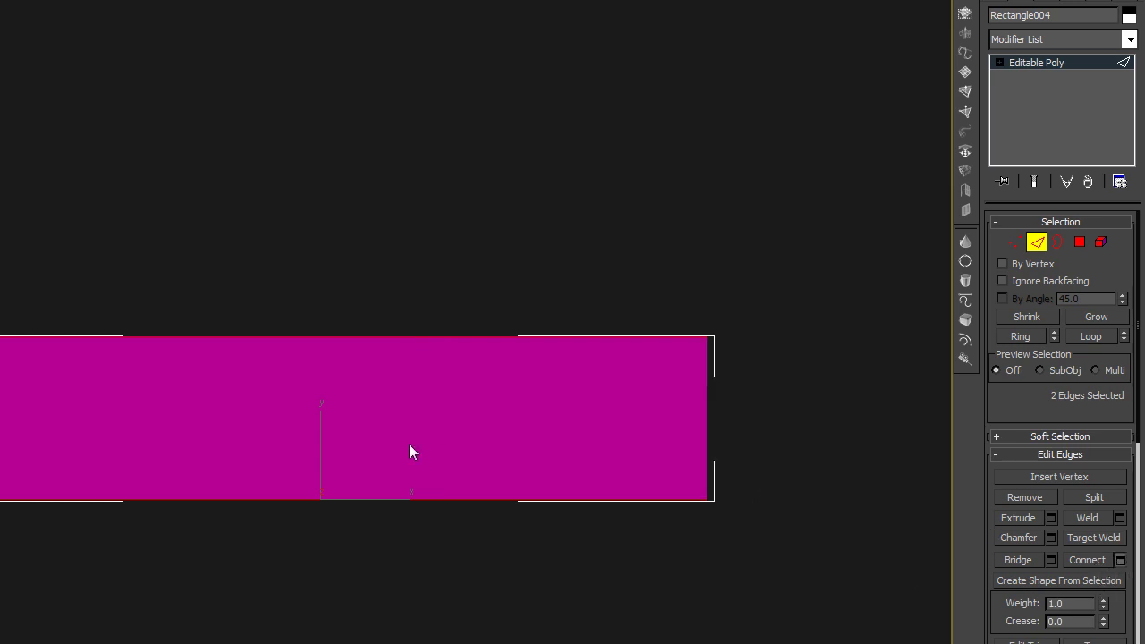
key(ctrl+shift+e)
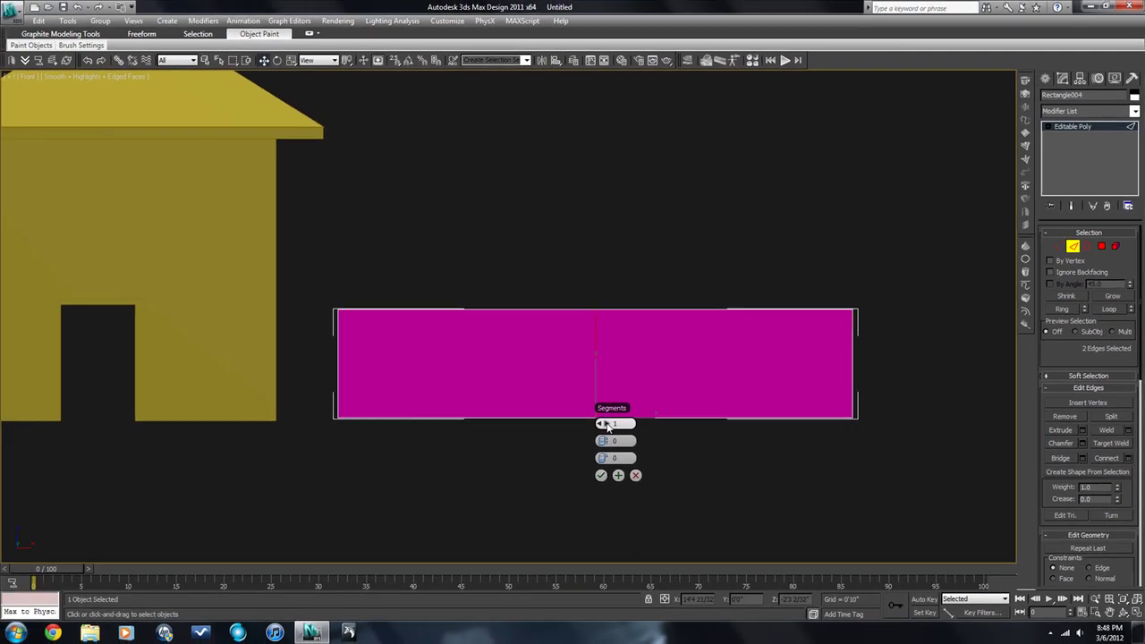
drag(624, 426, 622, 425)
click(601, 475)
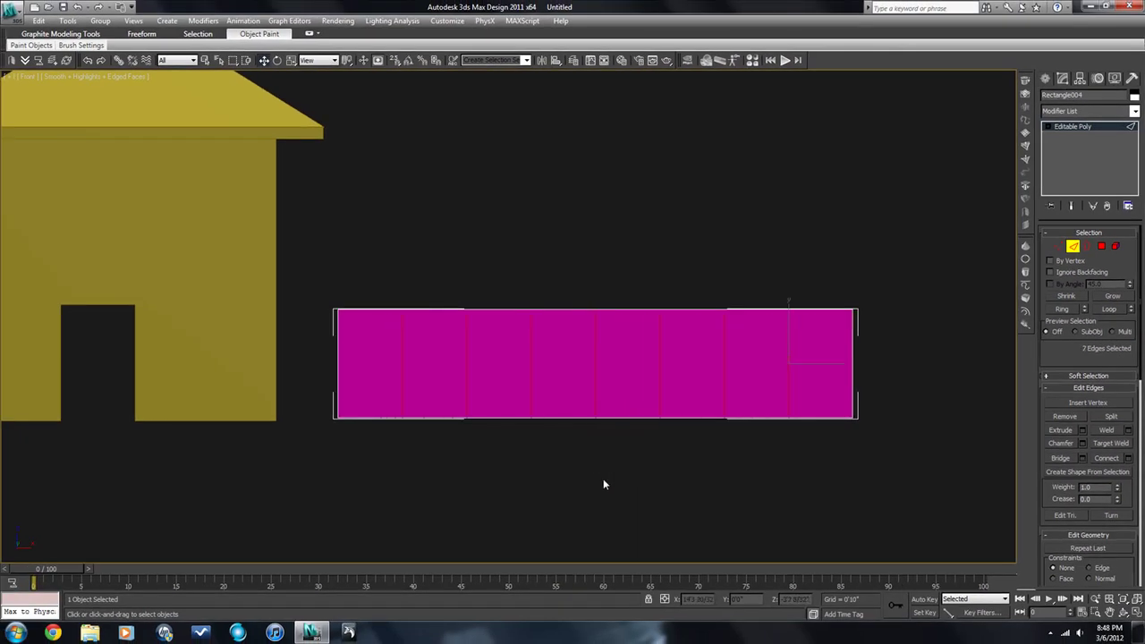
Chamfer the seven vertical edges with the Open option on and an amount below 1 inch, leaving narrow gaps between panels.
alt+middle_drag(603, 480, 667, 491)
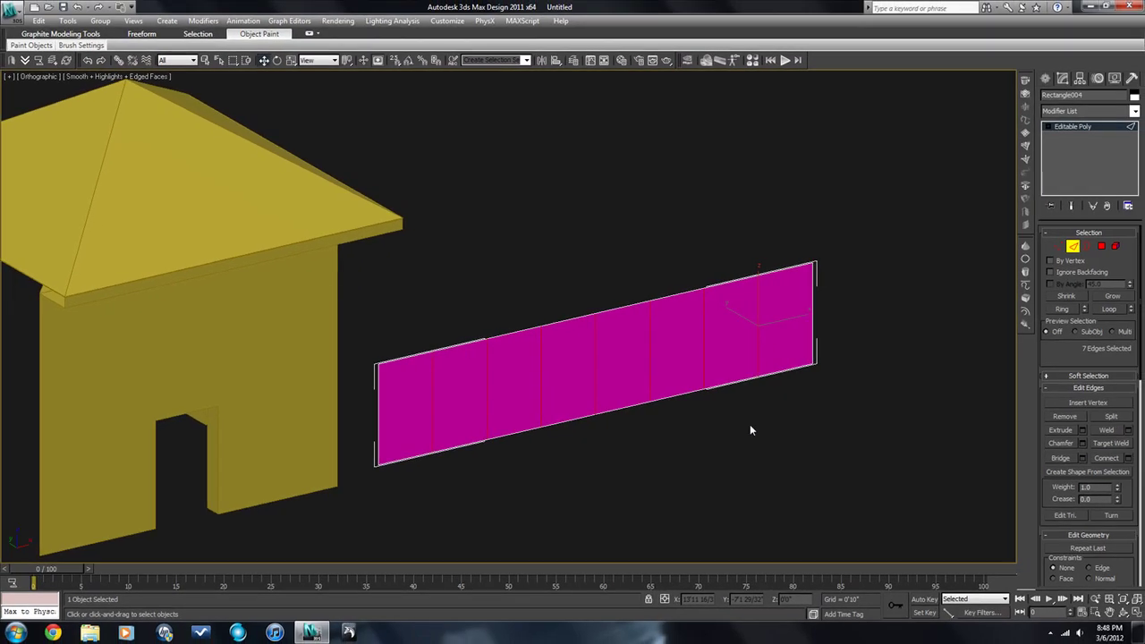
scroll(795, 402, up, 3)
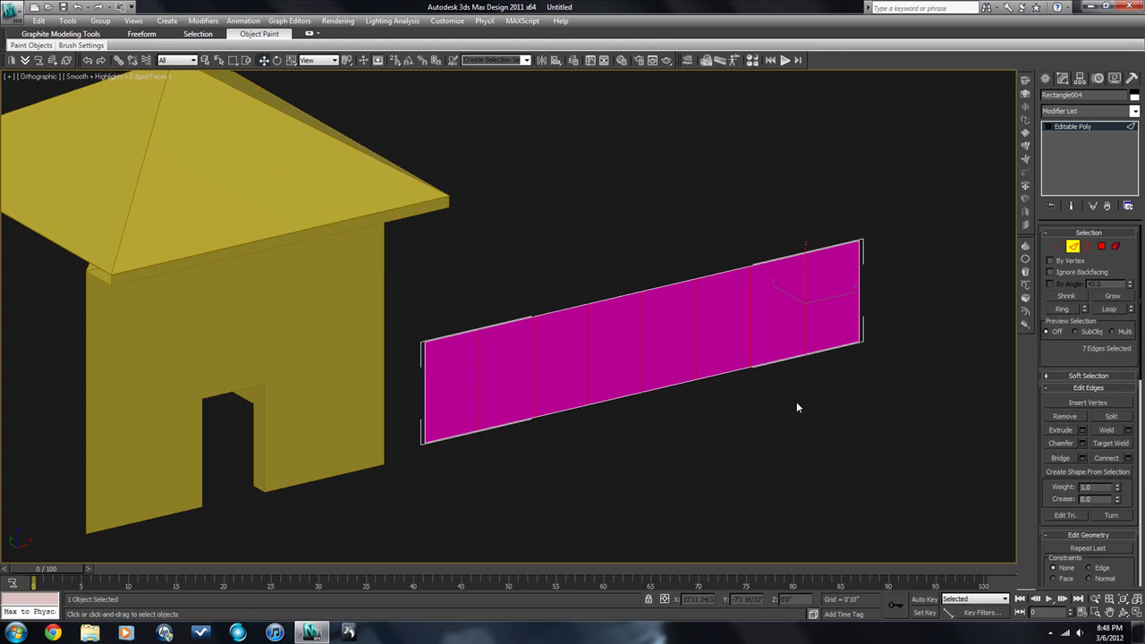
click(1083, 443)
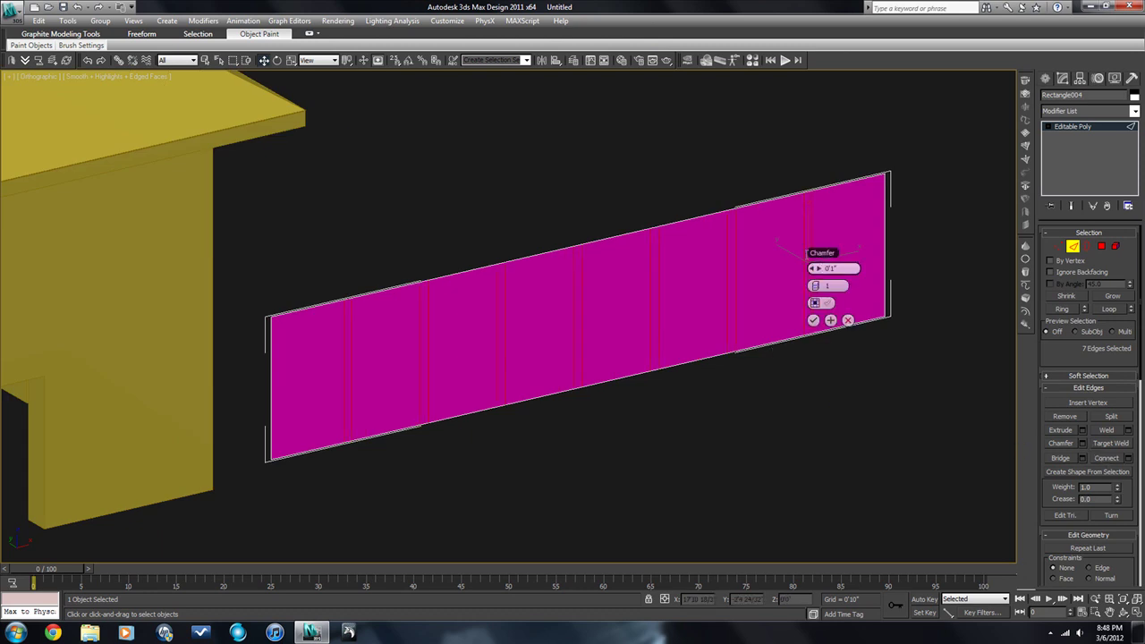
click(821, 304)
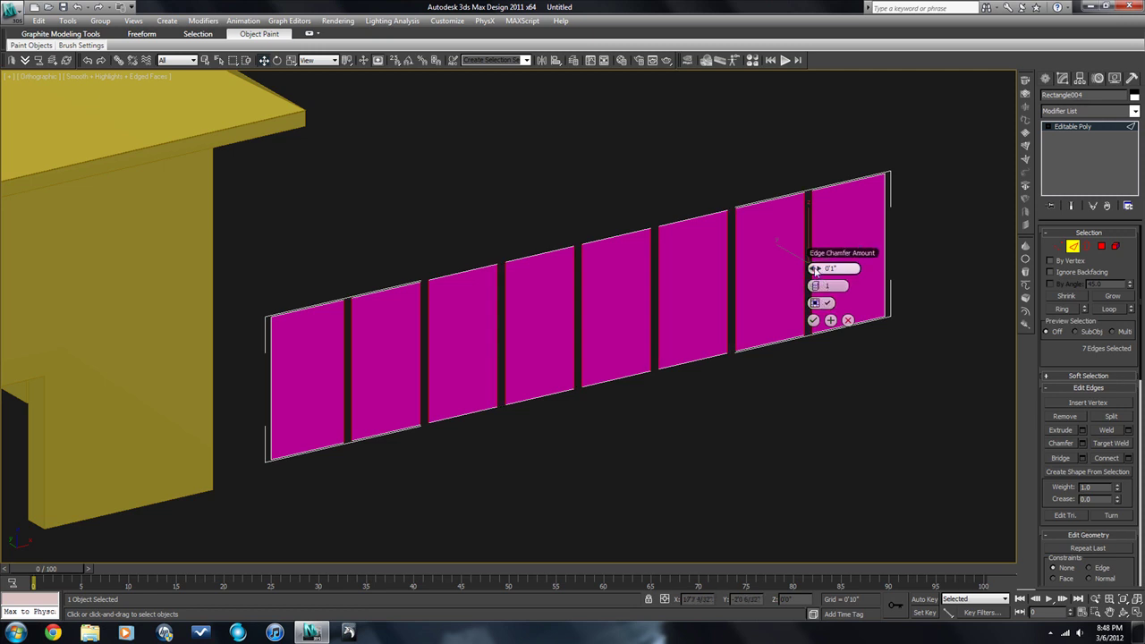
mouse_move(808, 268)
mouse_down()
mouse_move(809, 305)
mouse_move(811, 291)
mouse_up()
click(814, 320)
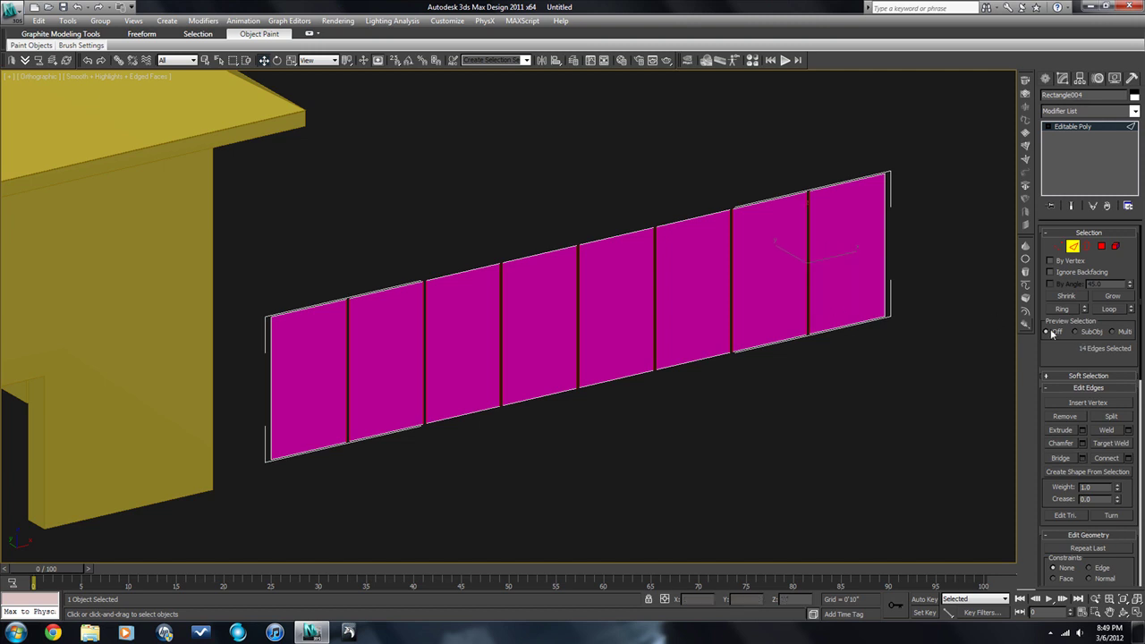
click(1078, 249)
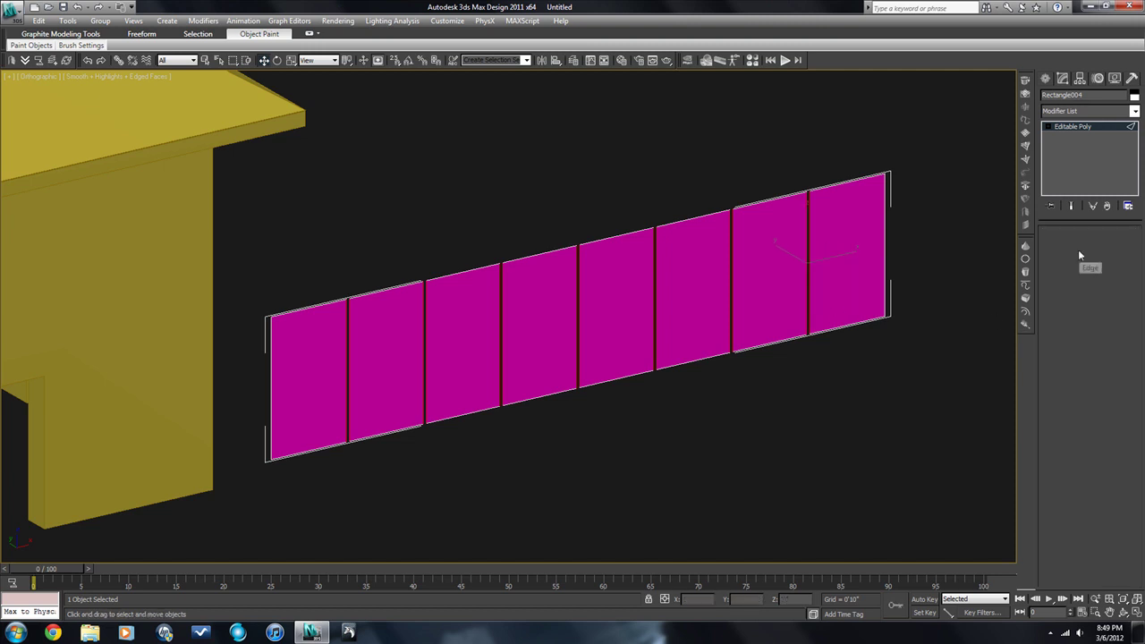
Reselect the paneled rectangle as a whole object and apply a Shell modifier to it.
click(955, 193)
scroll(639, 269, up, 2)
click(639, 272)
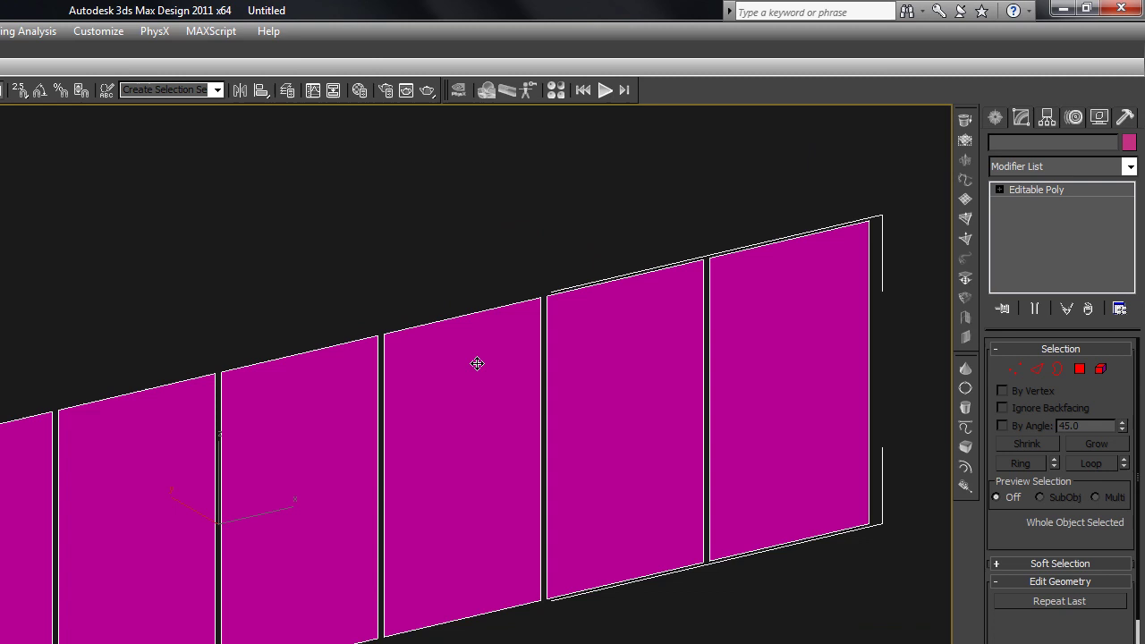
scroll(665, 275, down, 5)
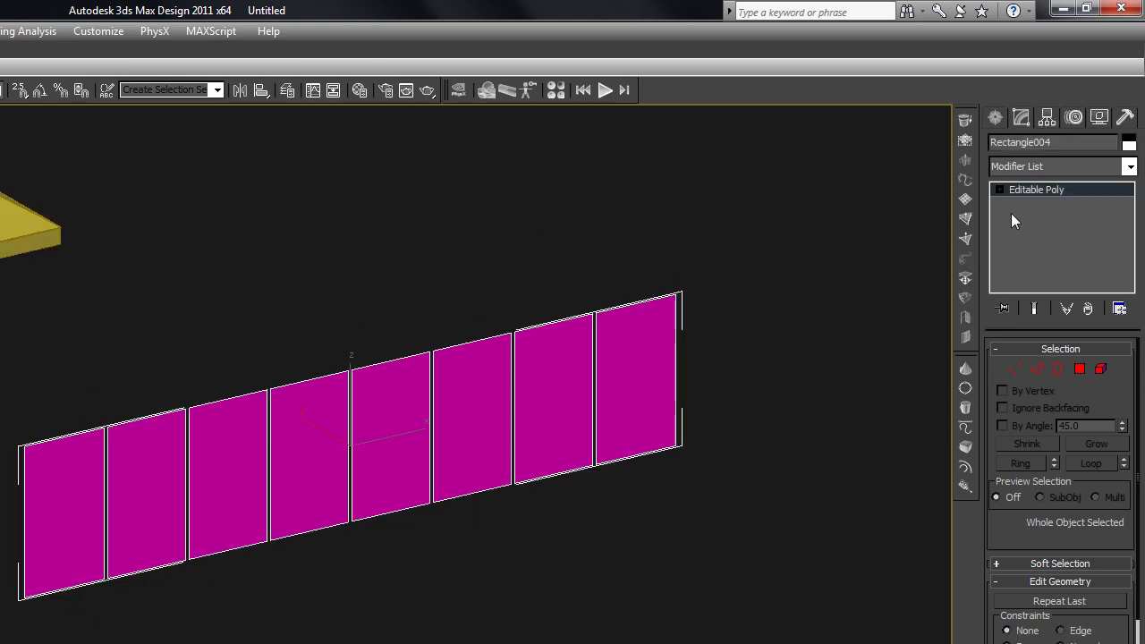
click(1130, 166)
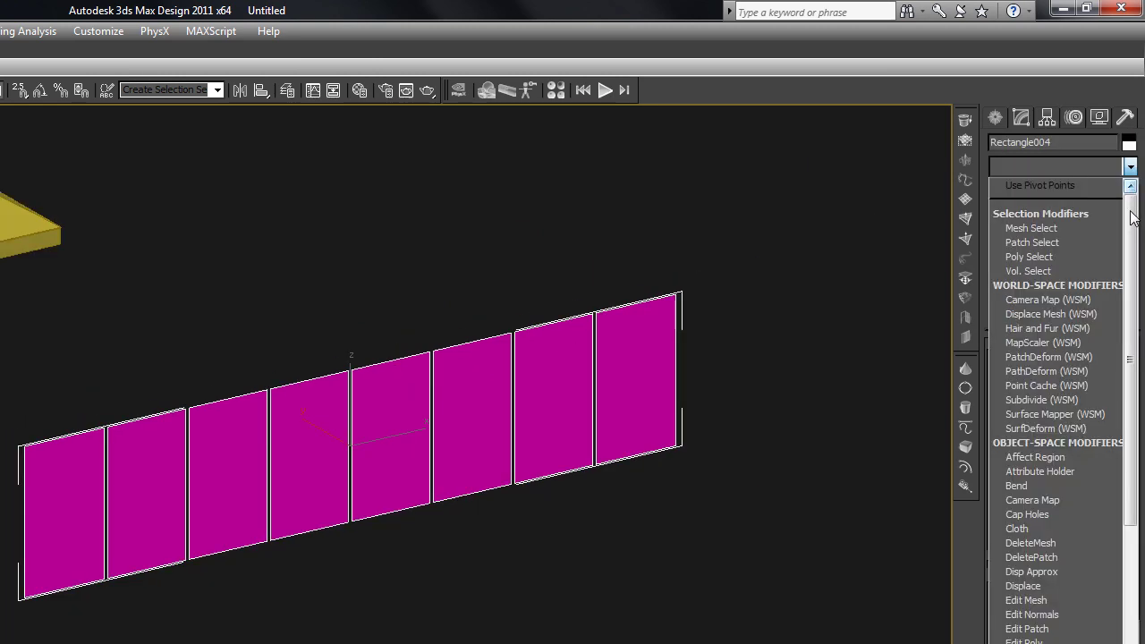
scroll(1116, 379, down, 7)
scroll(1114, 429, down, 8)
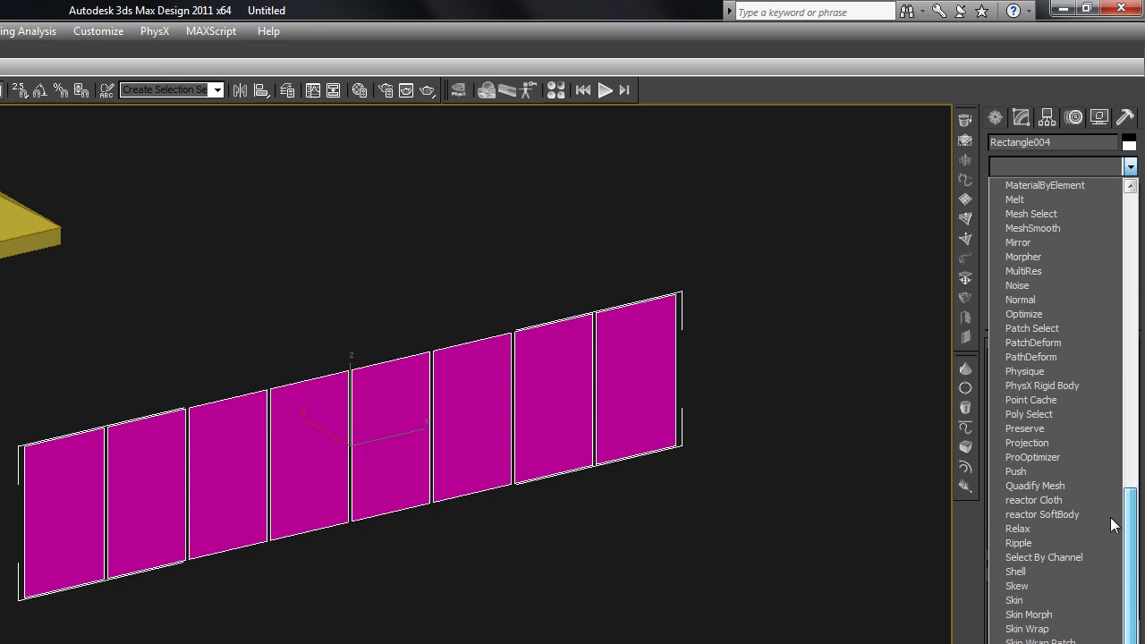
click(1042, 574)
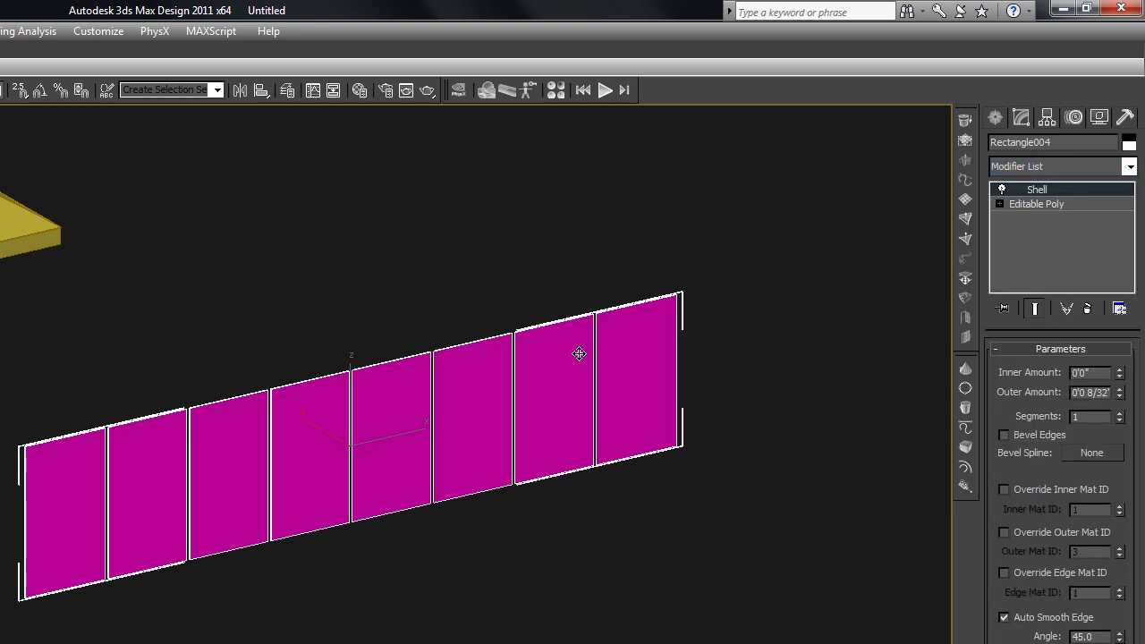
Examine the thickness of the shelled panels and the gaps between them from several angles.
scroll(146, 437, up, 4)
middle_drag(145, 437, 458, 310)
scroll(521, 372, down, 4)
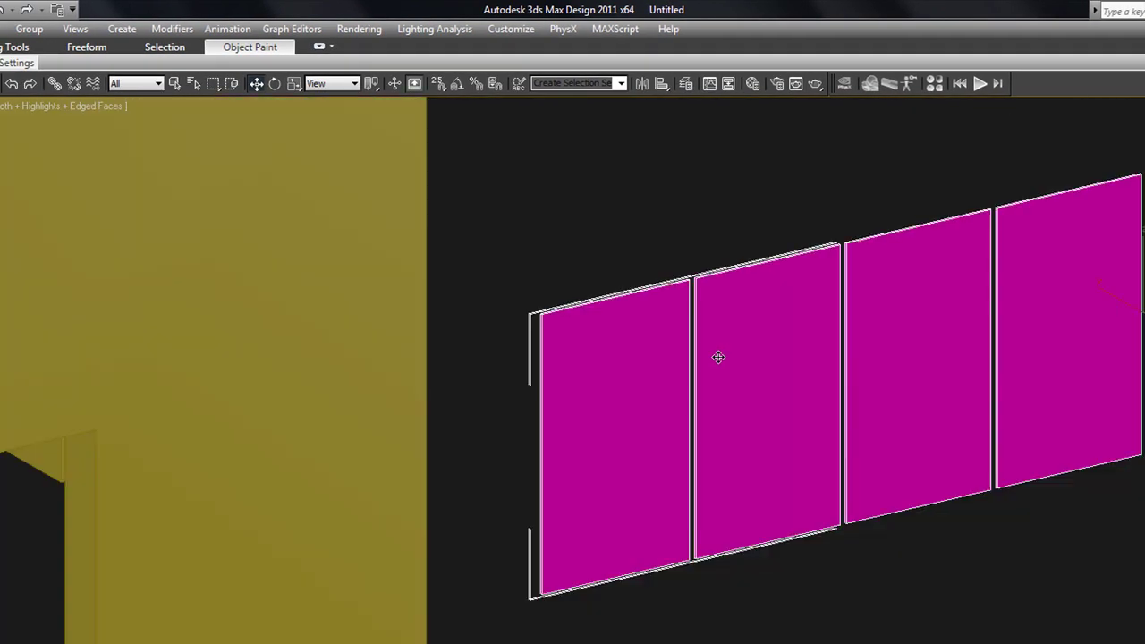
alt+middle_drag(807, 368, 689, 371)
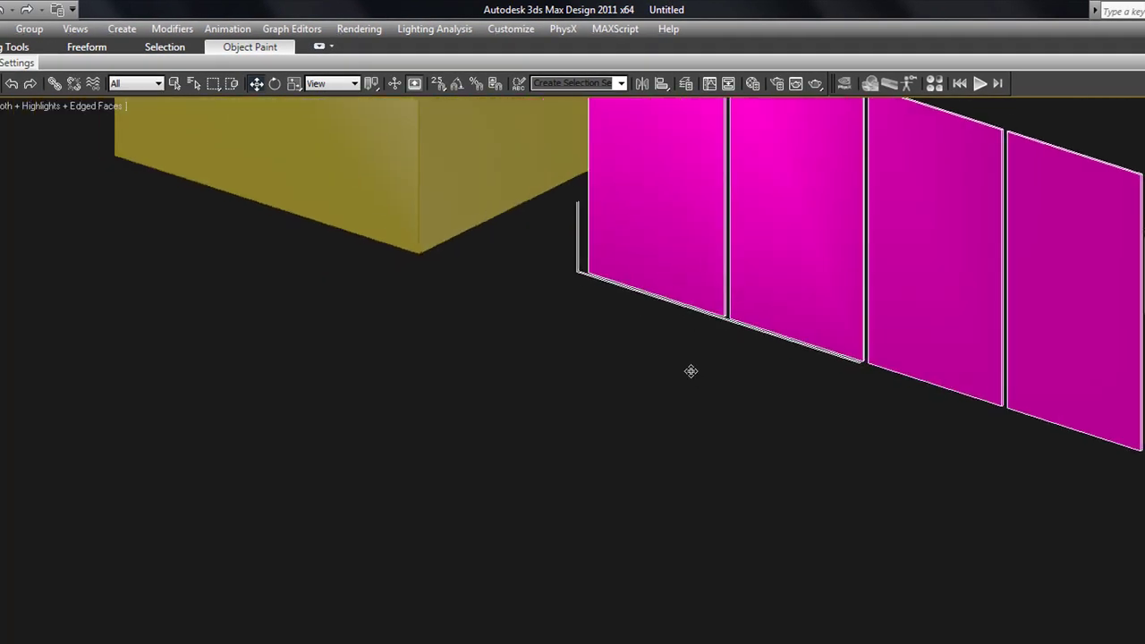
scroll(1029, 373, up, 4)
scroll(997, 376, down, 2)
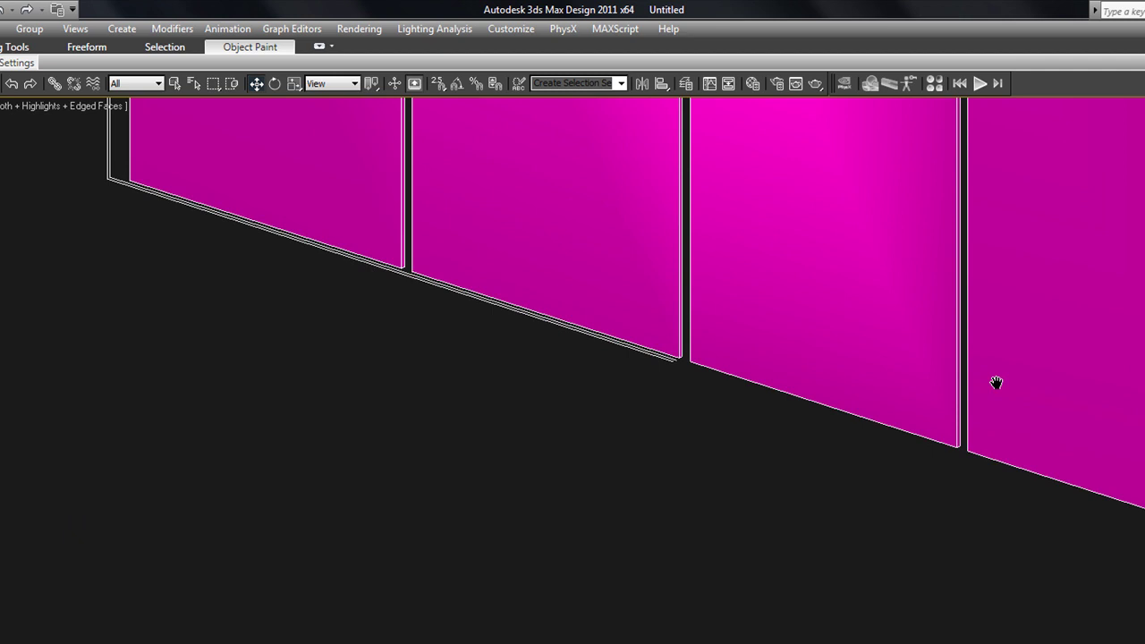
middle_drag(997, 383, 844, 468)
scroll(981, 502, down, 2)
scroll(895, 470, down, 3)
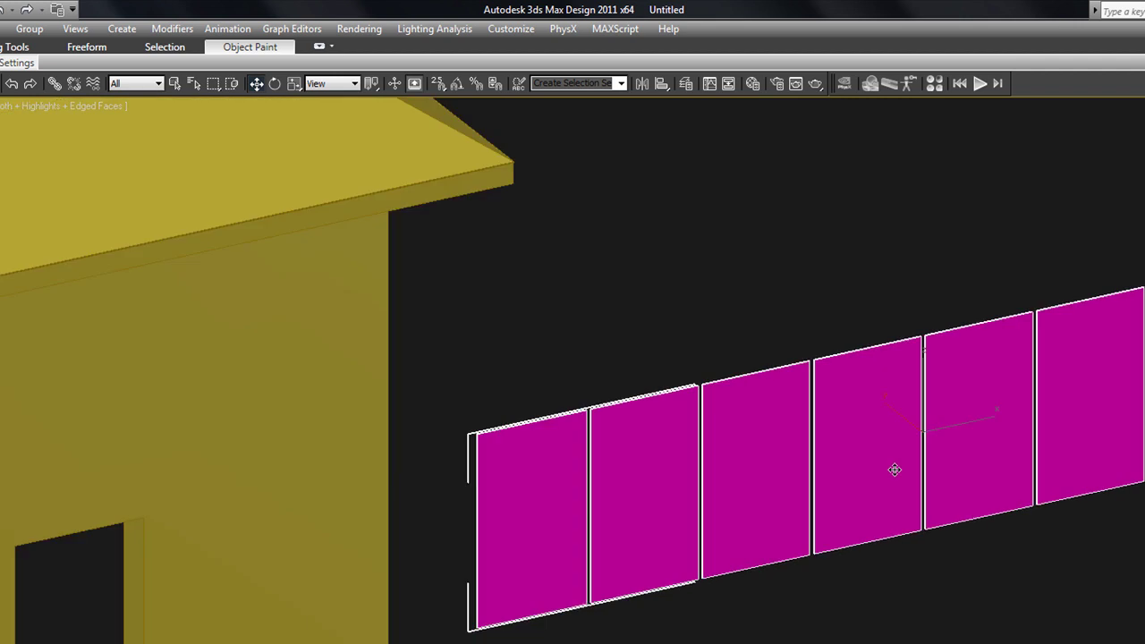
scroll(894, 470, down, 2)
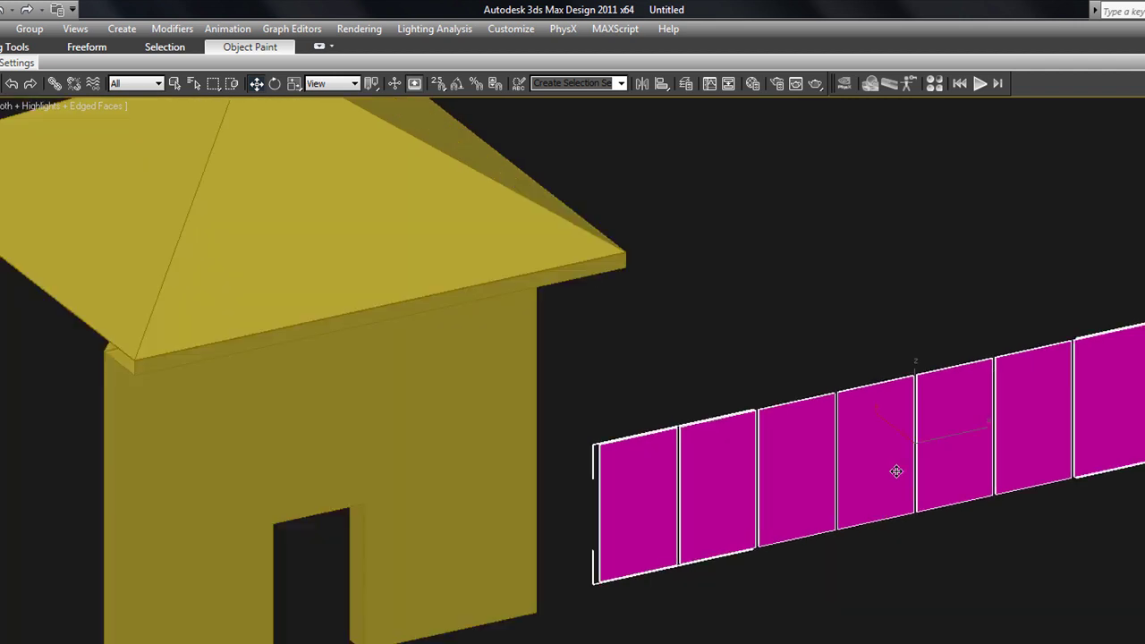
Draw an open, curved vase profile with a straight upper segment using the Line tool in the front view, beside the panels.
click(1058, 527)
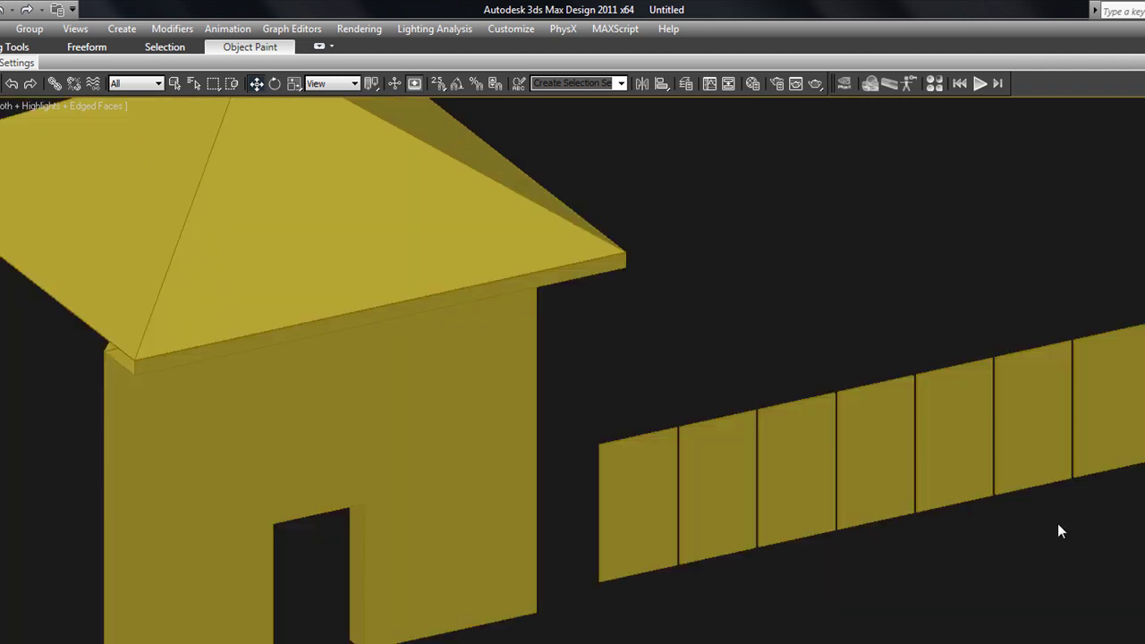
click(1023, 449)
click(1052, 571)
key(f)
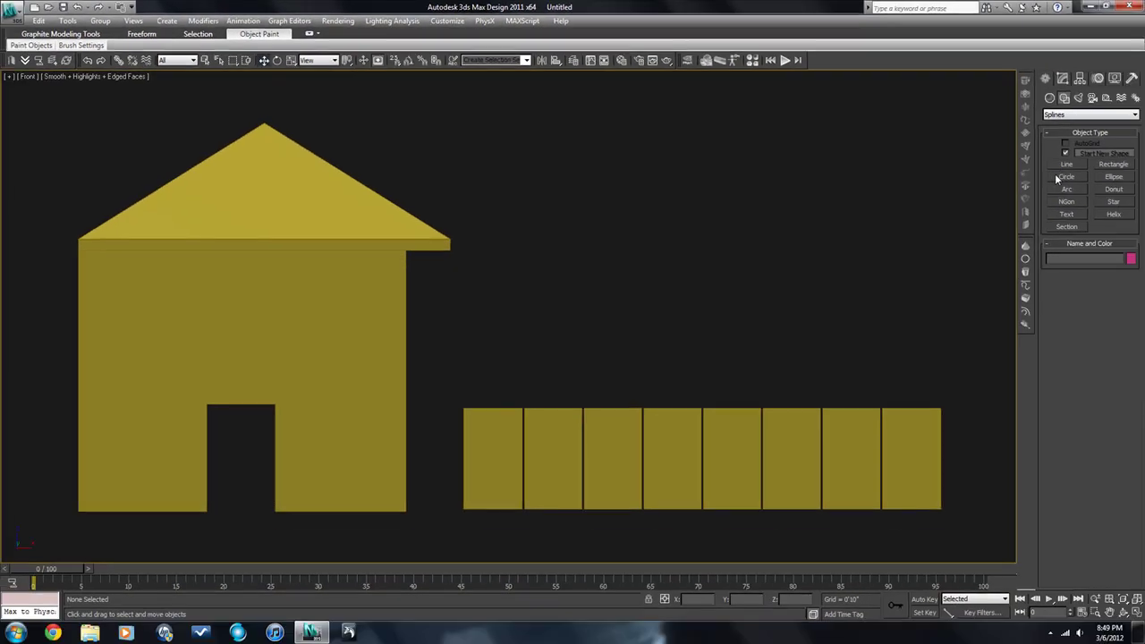
click(1071, 166)
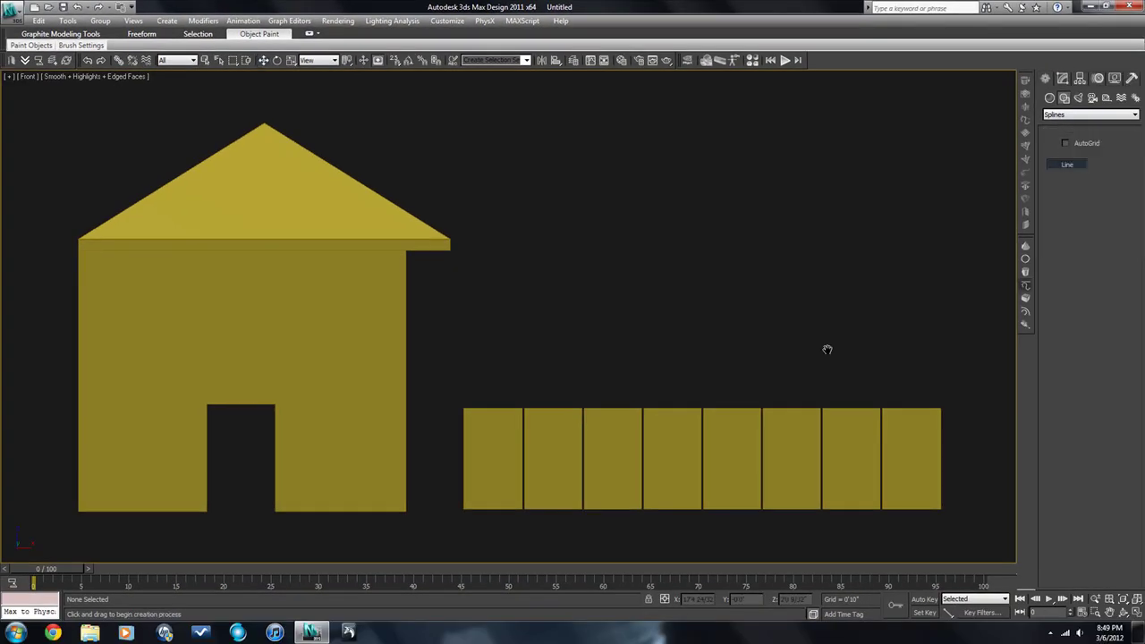
middle_drag(826, 348, 562, 321)
click(826, 484)
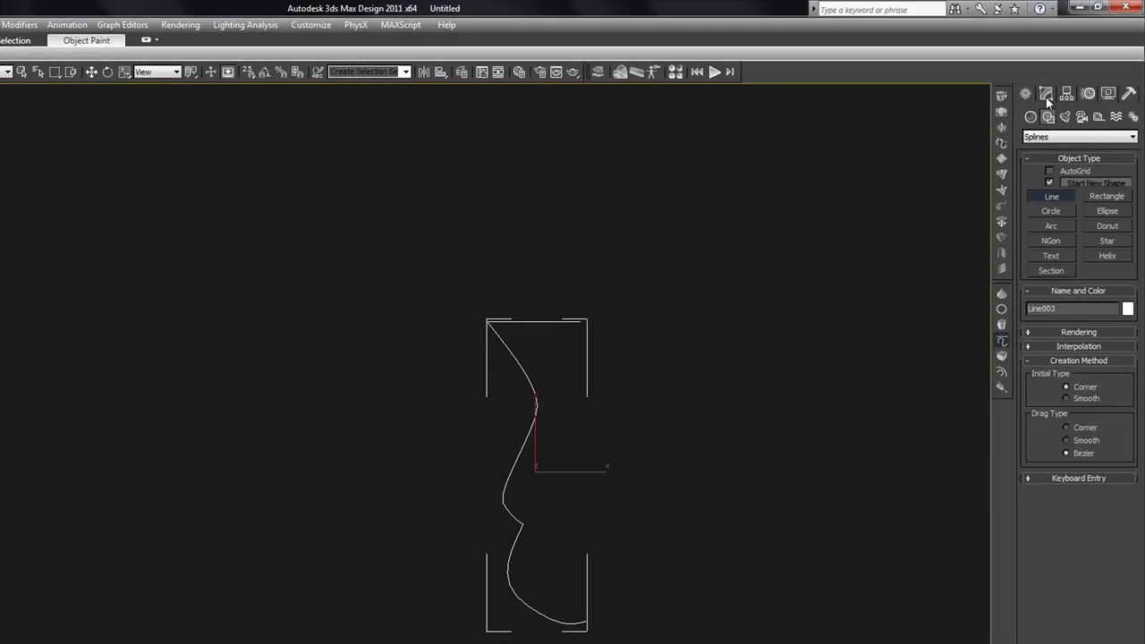
Apply a Lathe modifier to the vase profile line.
click(1049, 97)
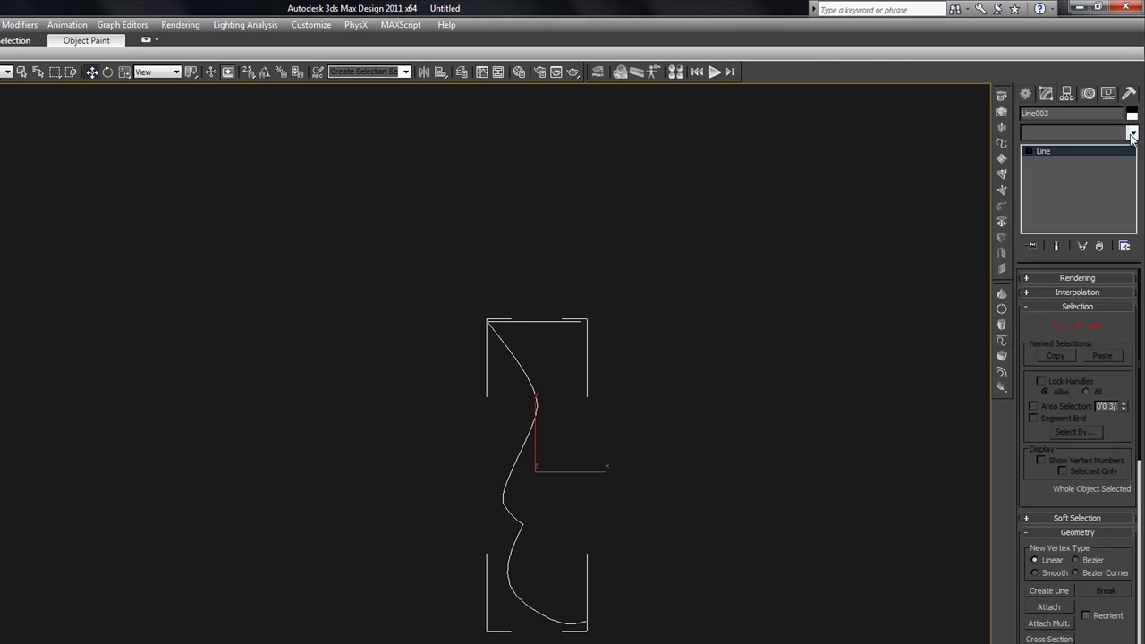
click(1132, 132)
drag(1134, 164, 1141, 385)
scroll(1091, 334, up, 5)
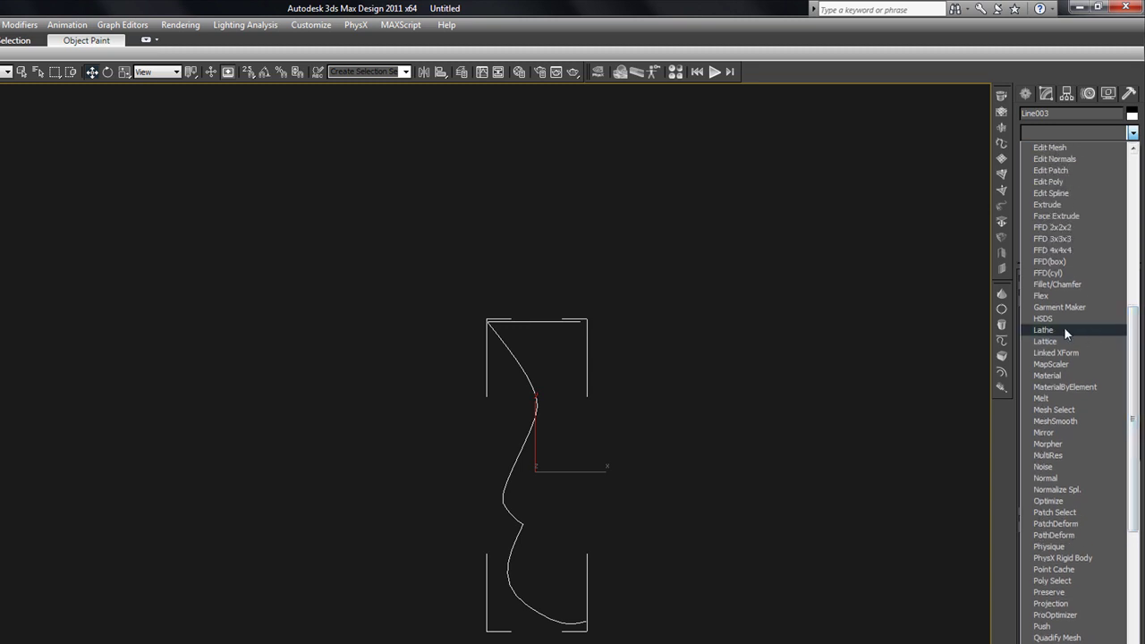
click(1064, 328)
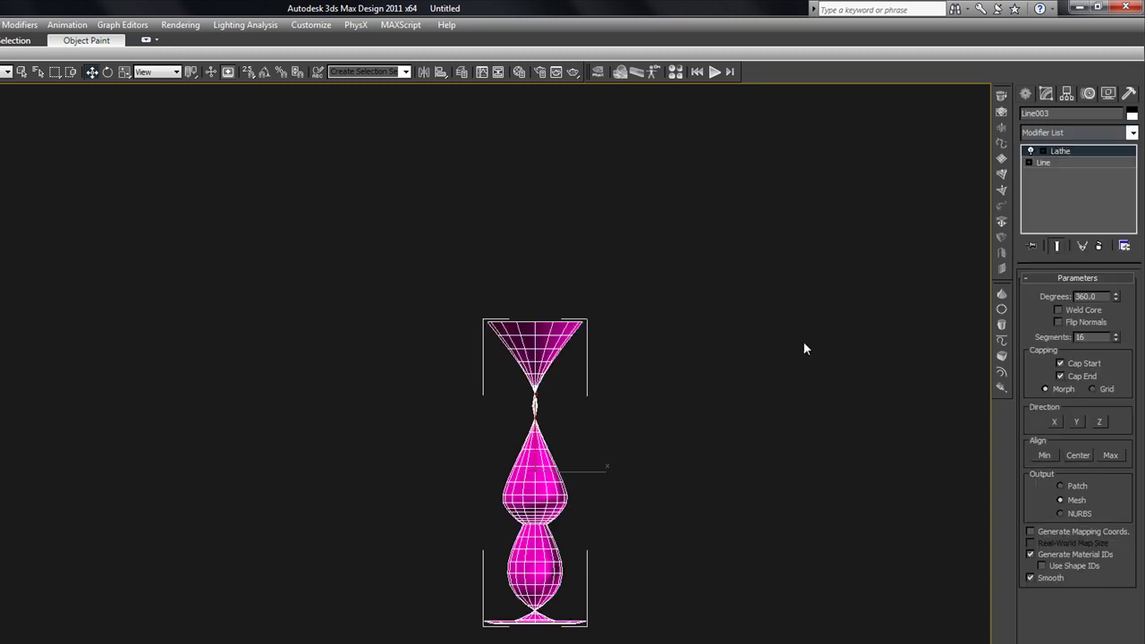
Try the Max and Min alignments of the lathe axis and settle on Center.
click(1109, 456)
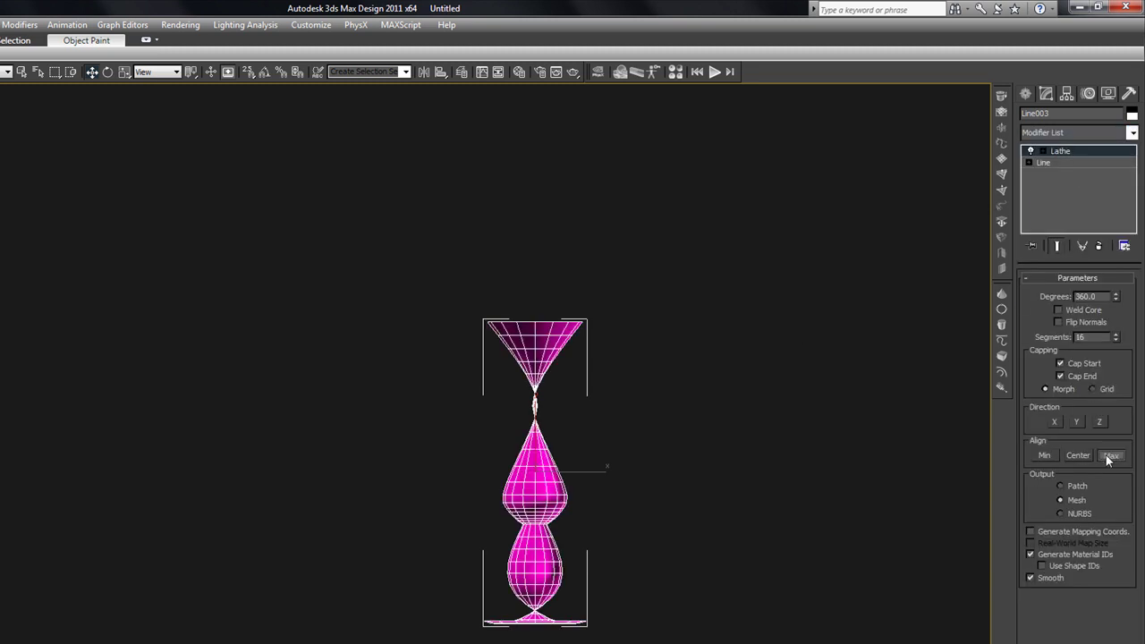
click(1048, 452)
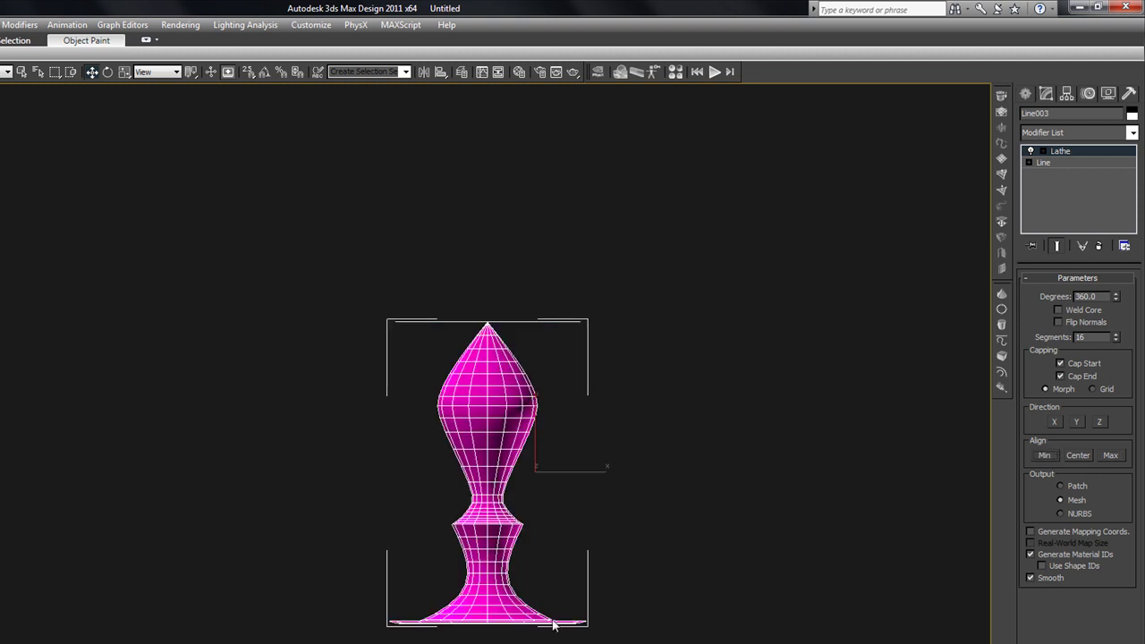
click(1080, 456)
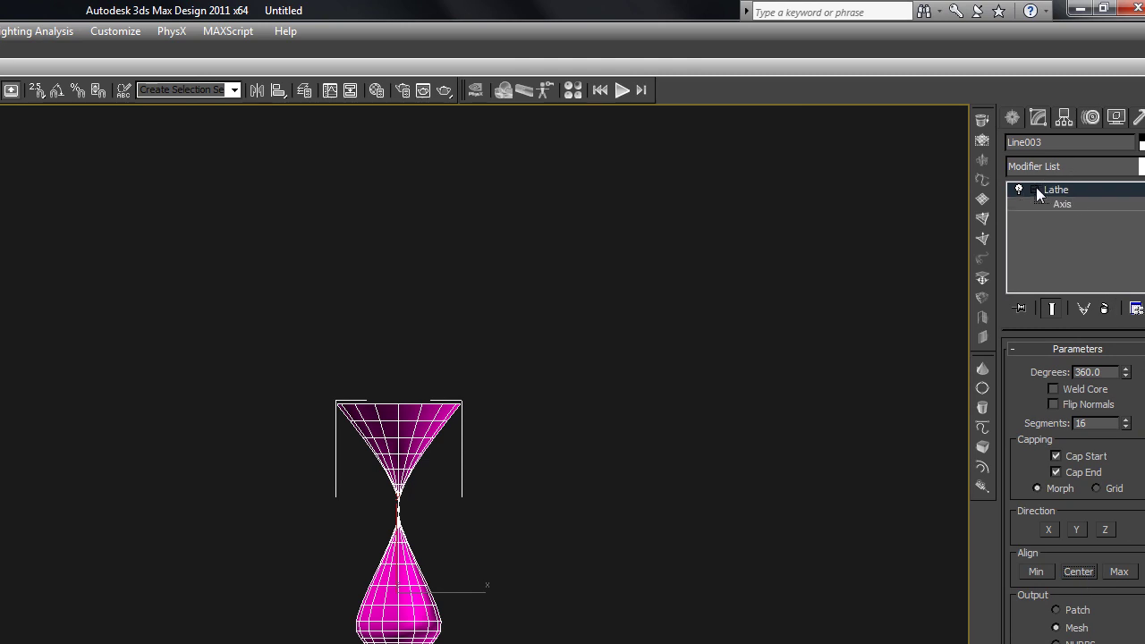
Shift the Lathe modifier's Axis sub-object horizontally so the revolved profile forms a wider vase body.
click(1035, 189)
click(1062, 204)
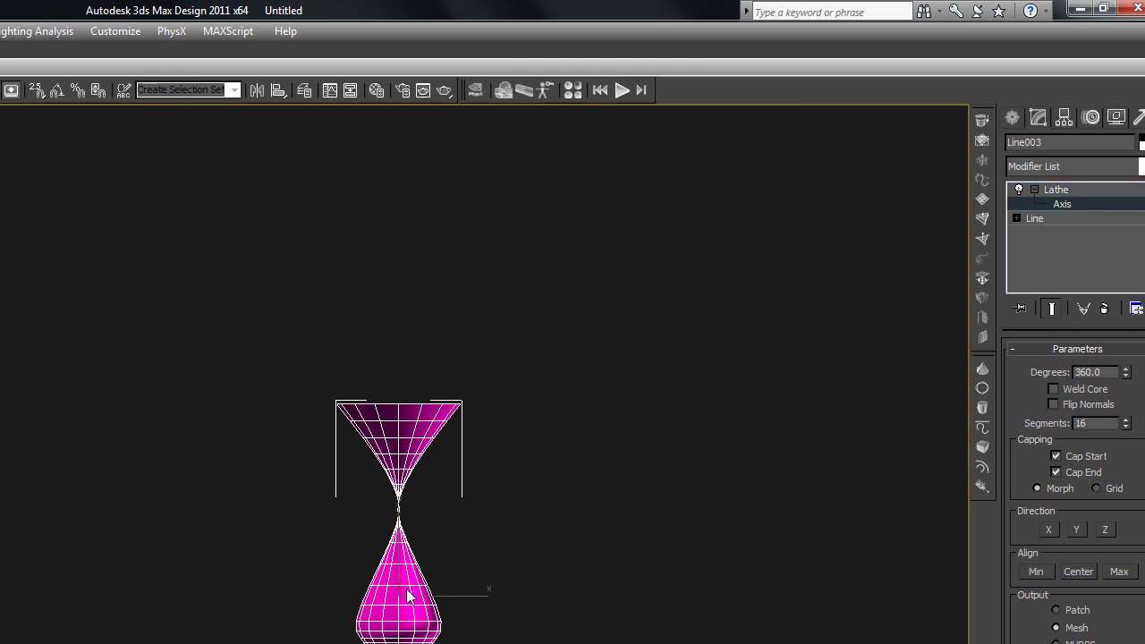
key(1)
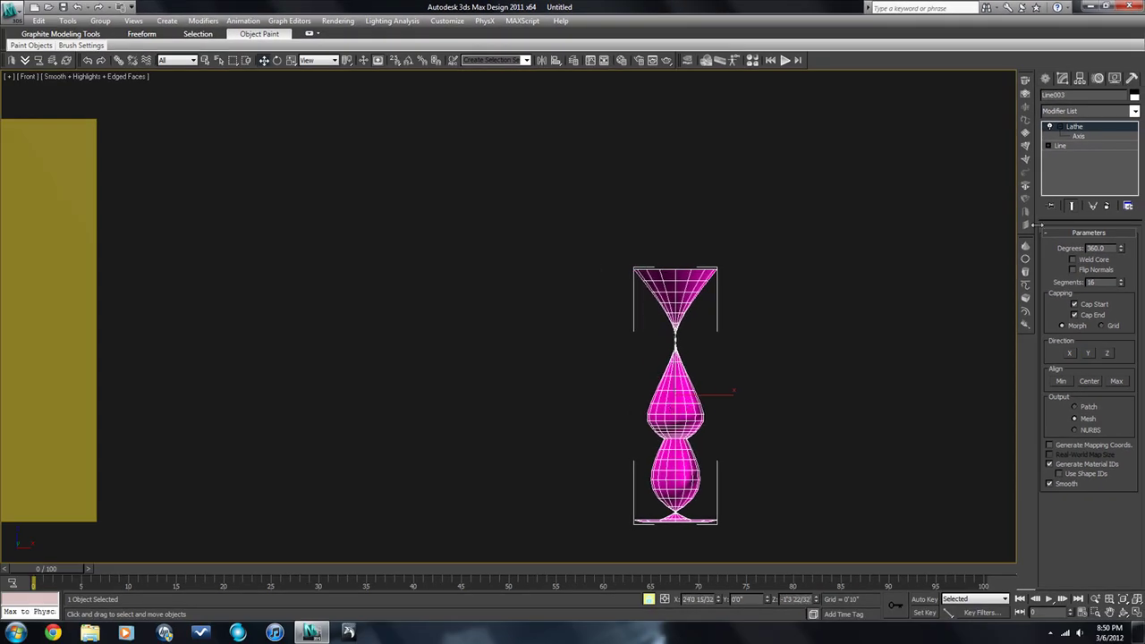
key(ctrl+z)
click(1079, 137)
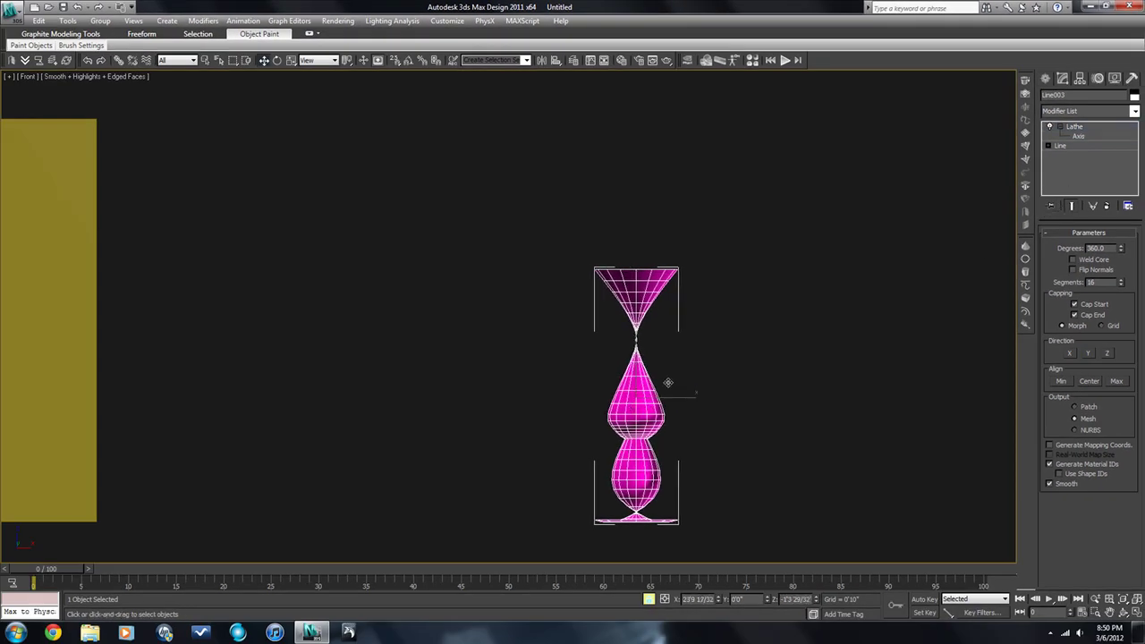
drag(658, 390, 756, 402)
alt+middle_drag(840, 507, 824, 539)
drag(824, 539, 851, 521)
alt+middle_drag(852, 521, 895, 490)
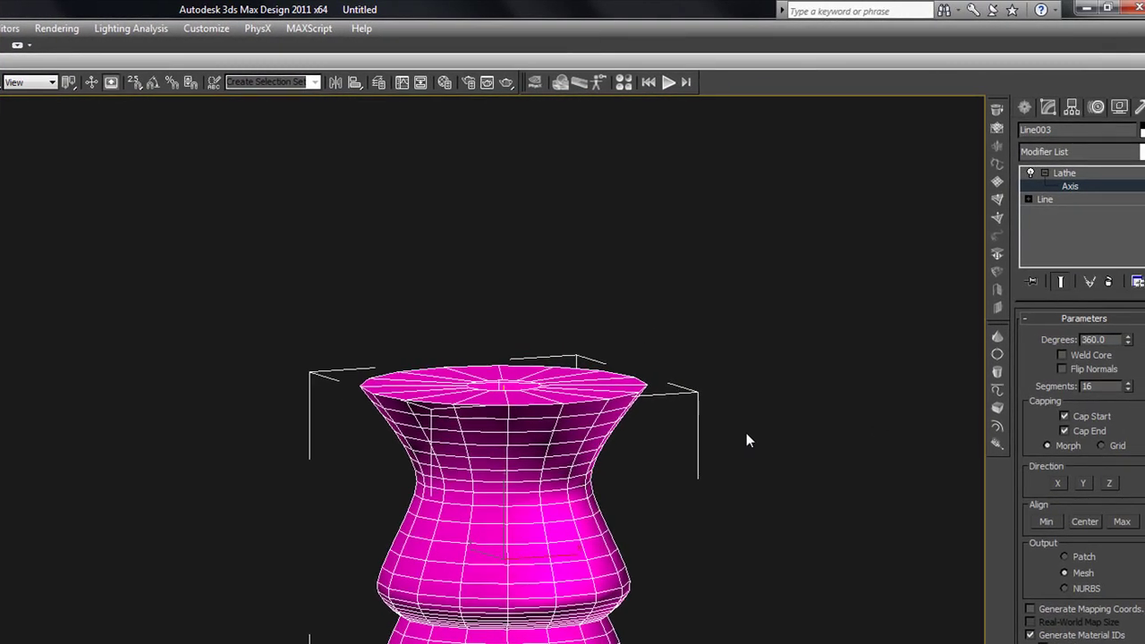
Delete the straight upper segment of the underlying profile line to open the vase's mouth, and return to the Lathe level.
alt+middle_drag(695, 470, 651, 481)
scroll(662, 474, up, 5)
scroll(680, 492, down, 4)
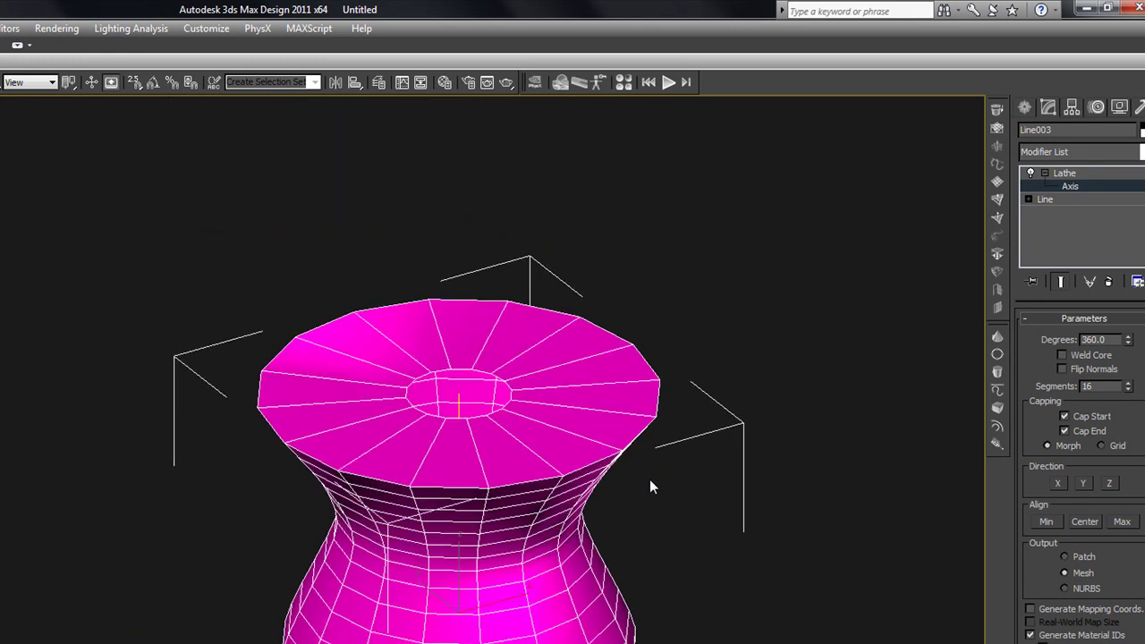
click(1029, 199)
click(1058, 212)
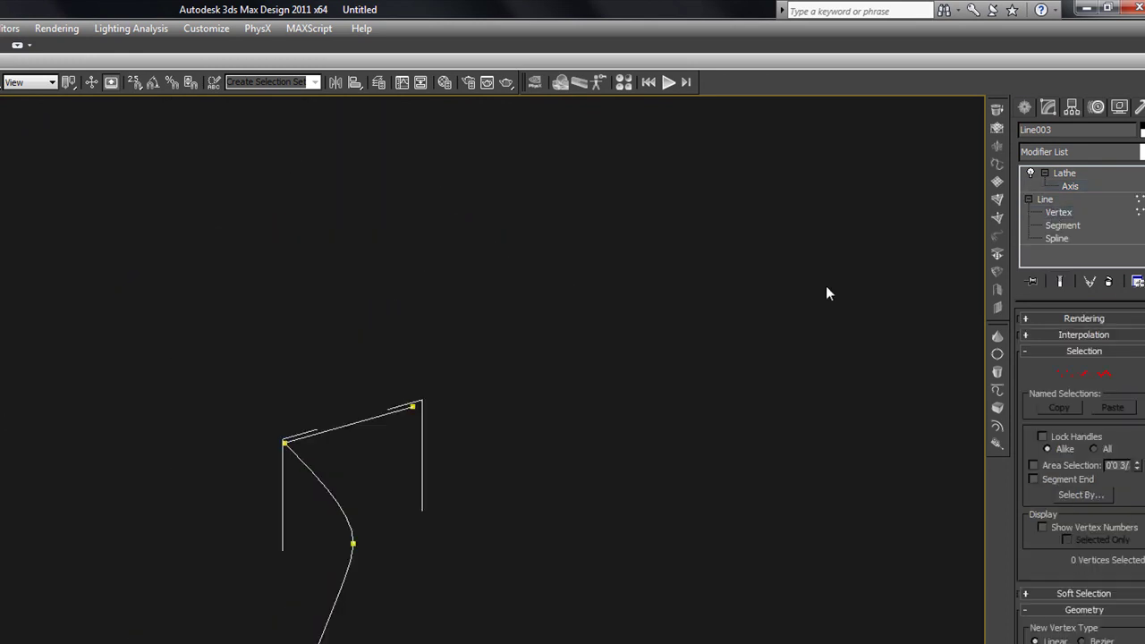
click(1084, 374)
drag(409, 424, 374, 383)
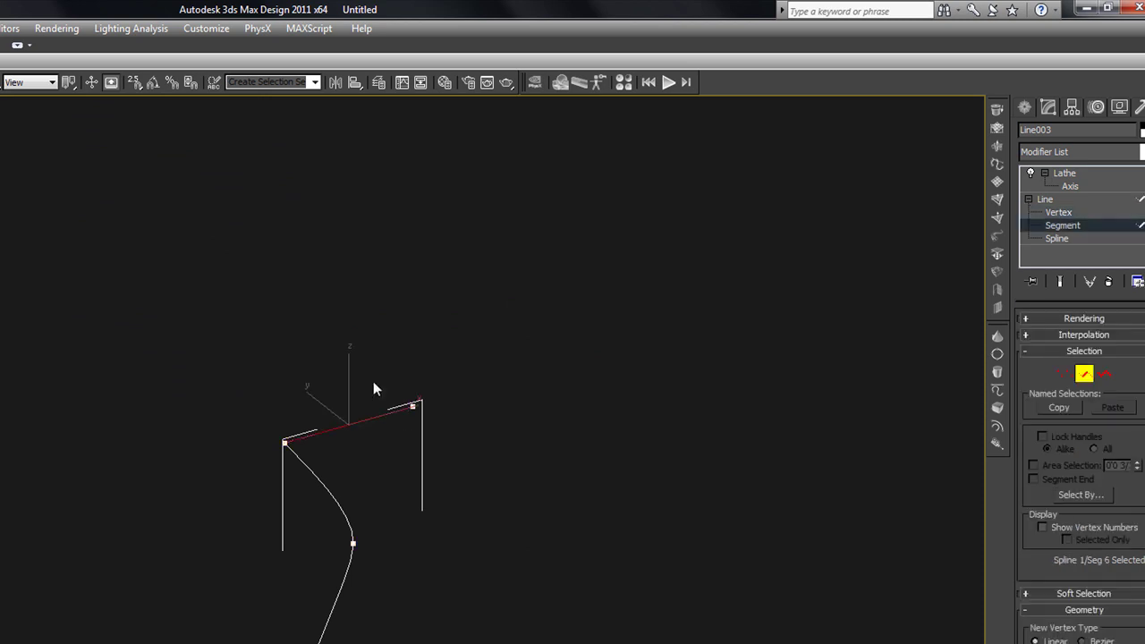
key(Delete)
click(1074, 198)
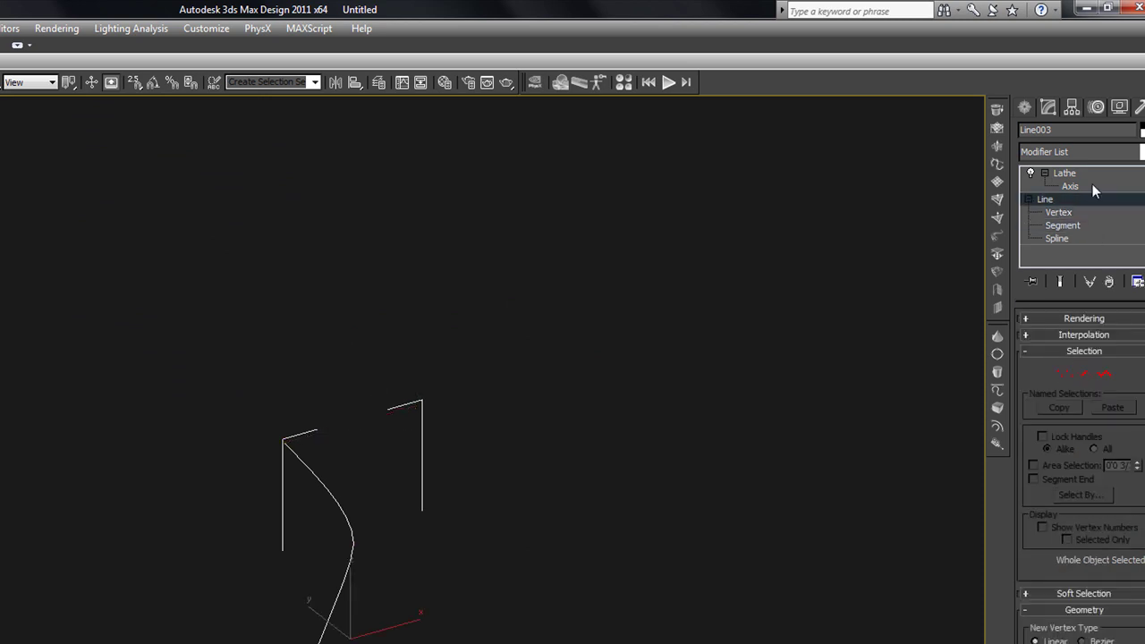
click(1092, 175)
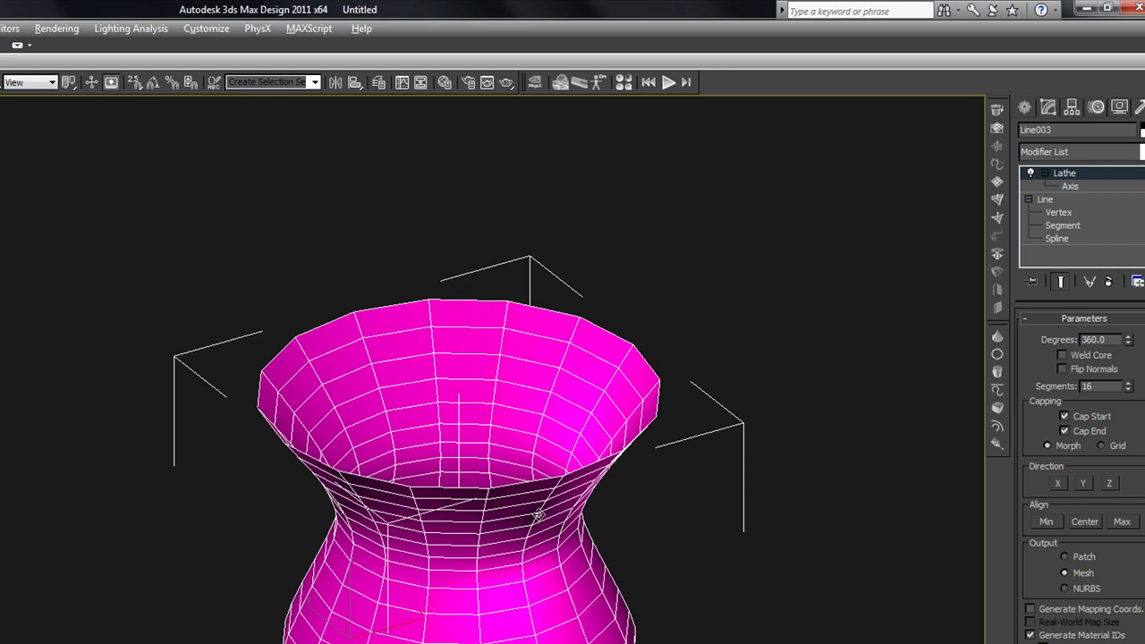
Apply a Cap Holes modifier to the lathed vase to close its open ends.
alt+middle_drag(539, 516, 523, 541)
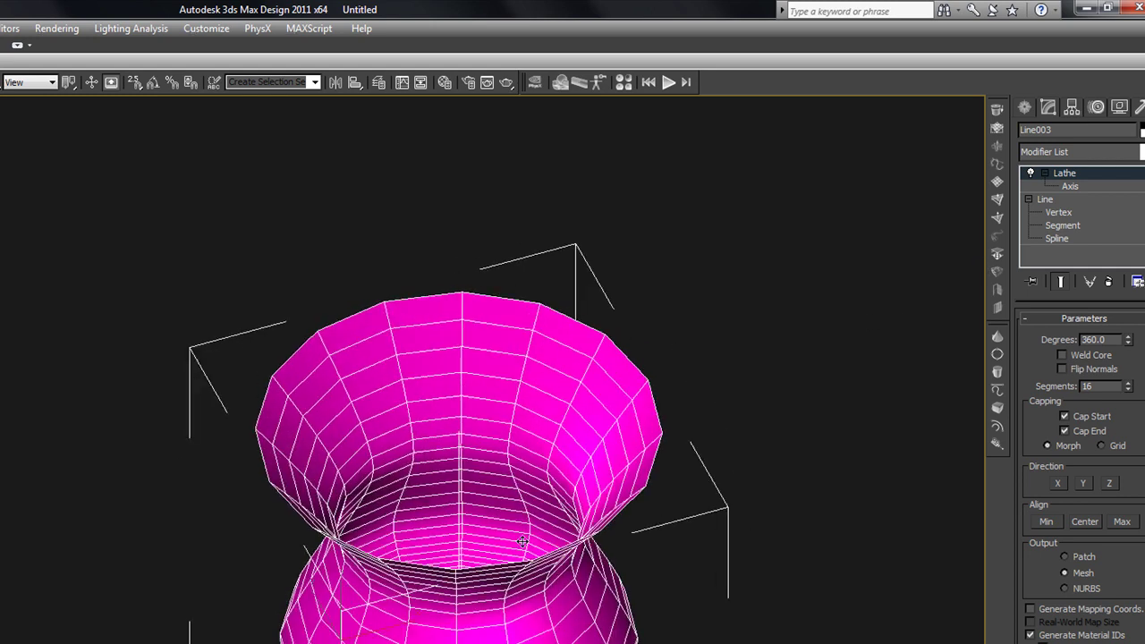
click(996, 111)
alt+middle_drag(629, 456, 590, 470)
alt+middle_drag(573, 543, 556, 290)
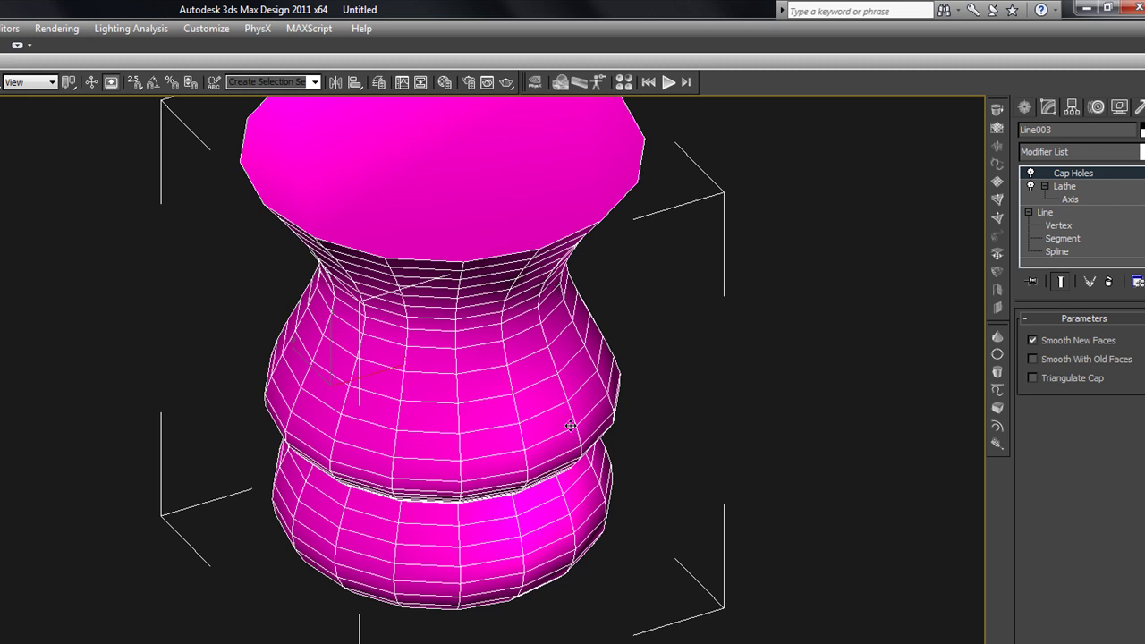
Examine the capped underside and mouth of the vase from below and above.
scroll(571, 426, down, 3)
alt+middle_drag(571, 426, 542, 269)
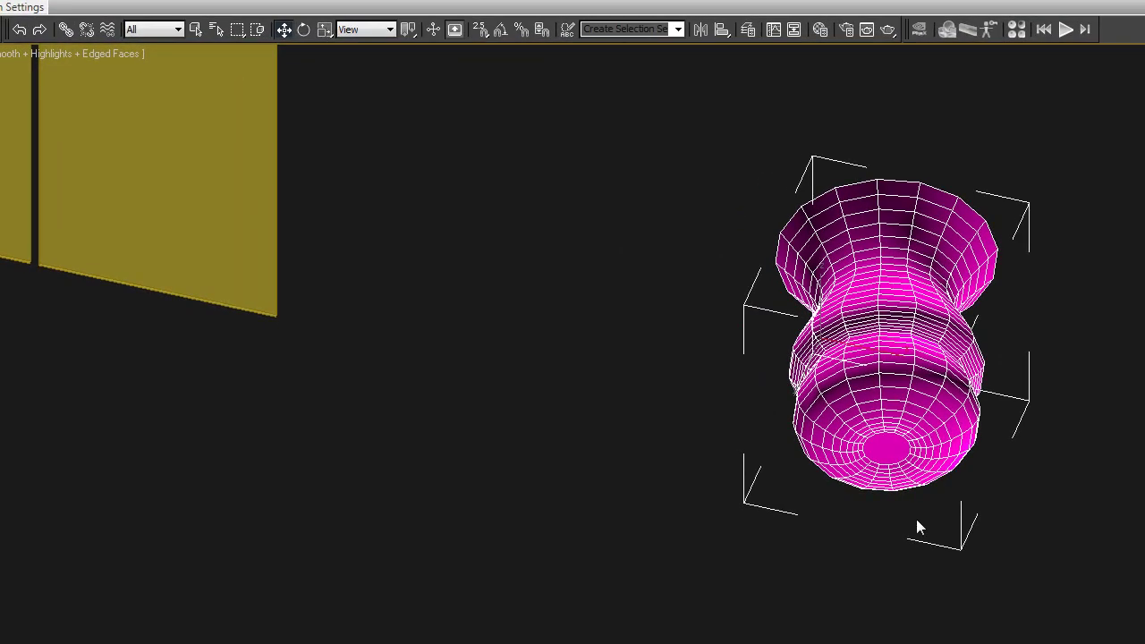
scroll(915, 514, up, 5)
key(F4)
key(F4)
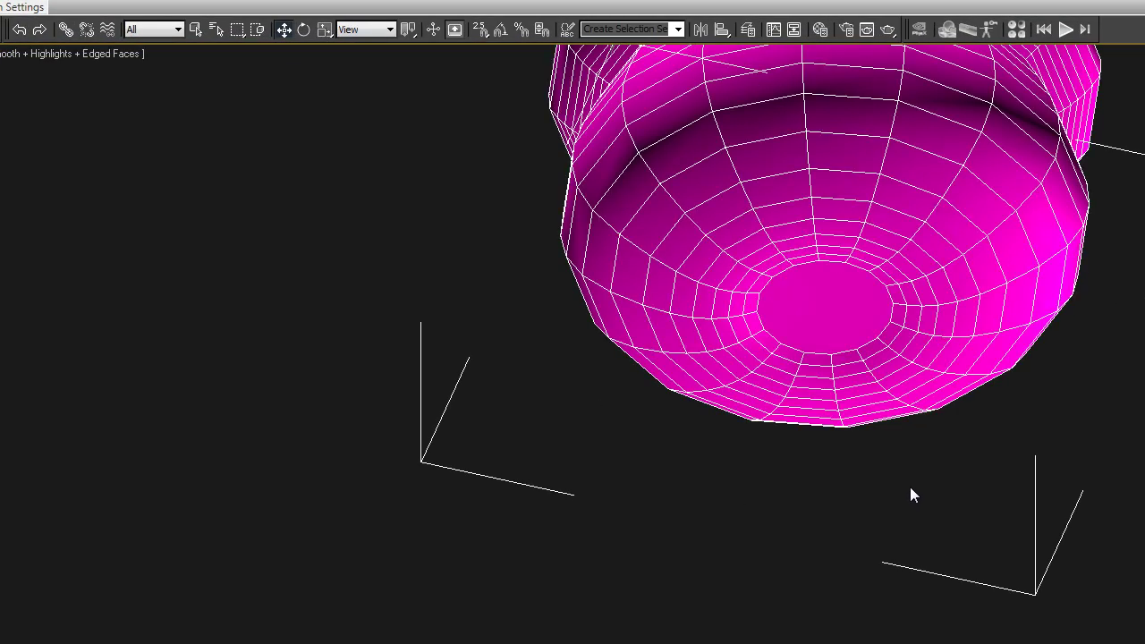
scroll(911, 488, down, 5)
alt+middle_drag(910, 488, 956, 592)
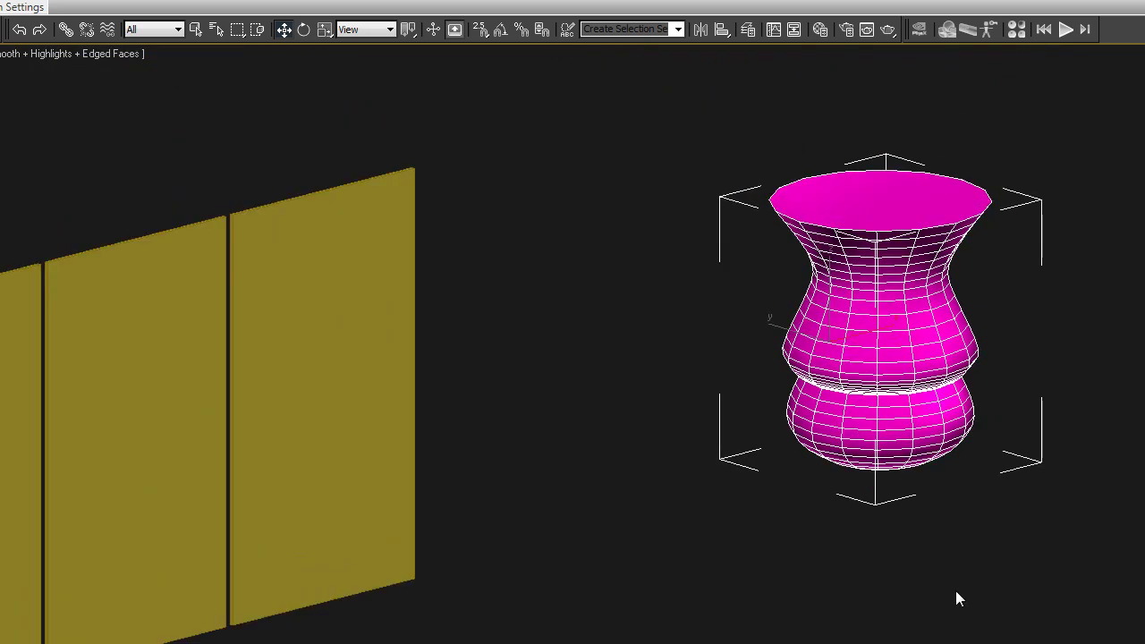
Convert the capped vase to an Editable Poly.
right_click(940, 438)
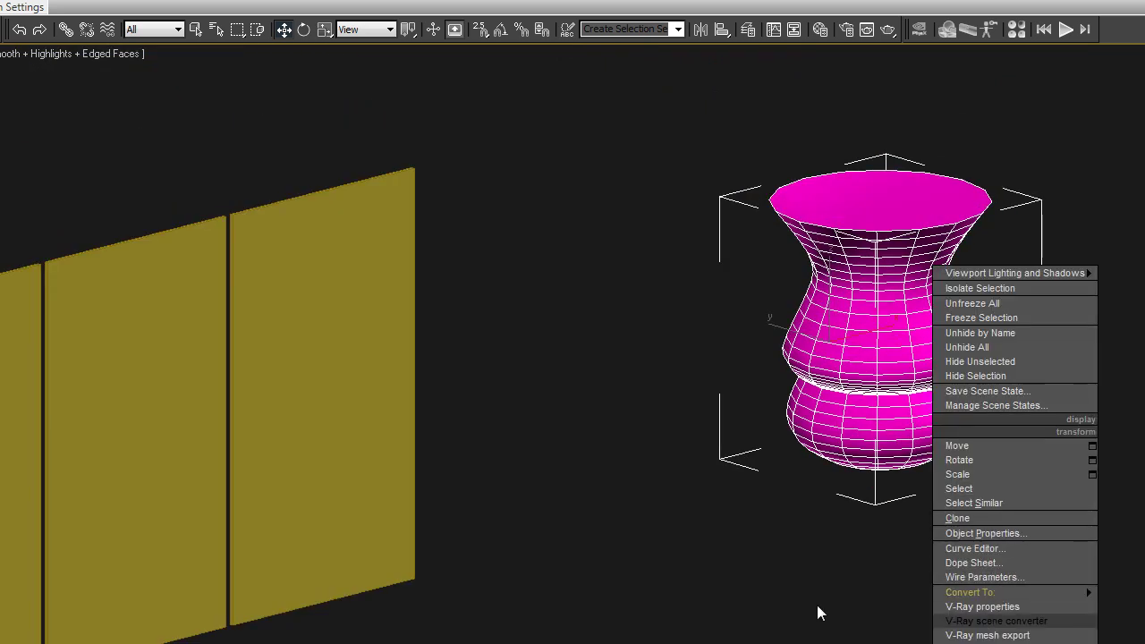
mouse_move(1078, 593)
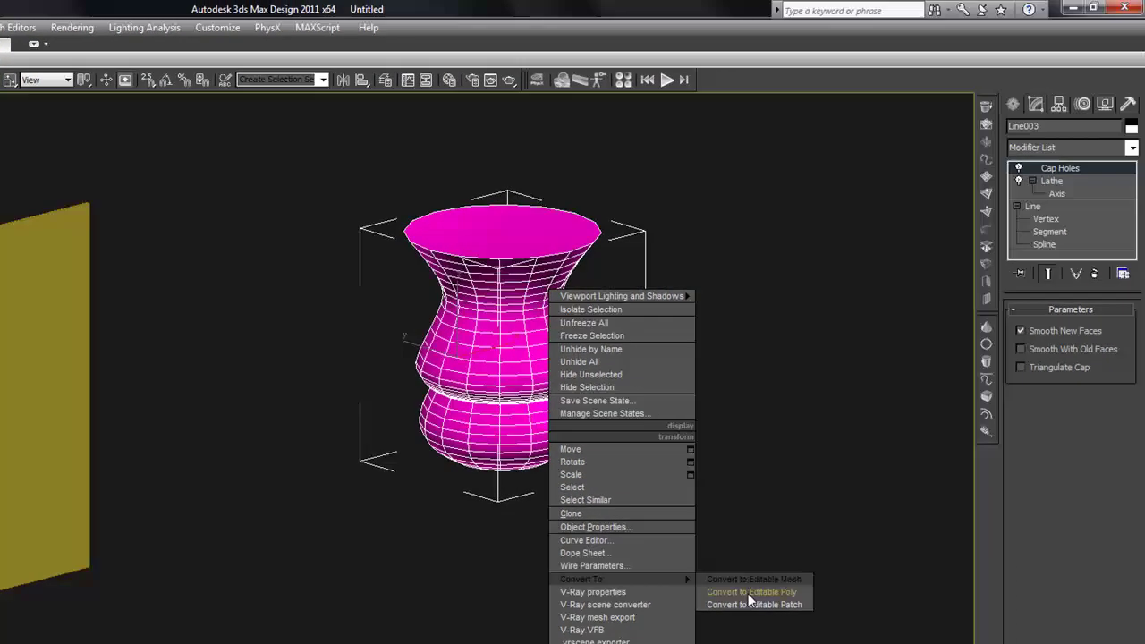
click(1129, 607)
middle_drag(802, 320, 782, 335)
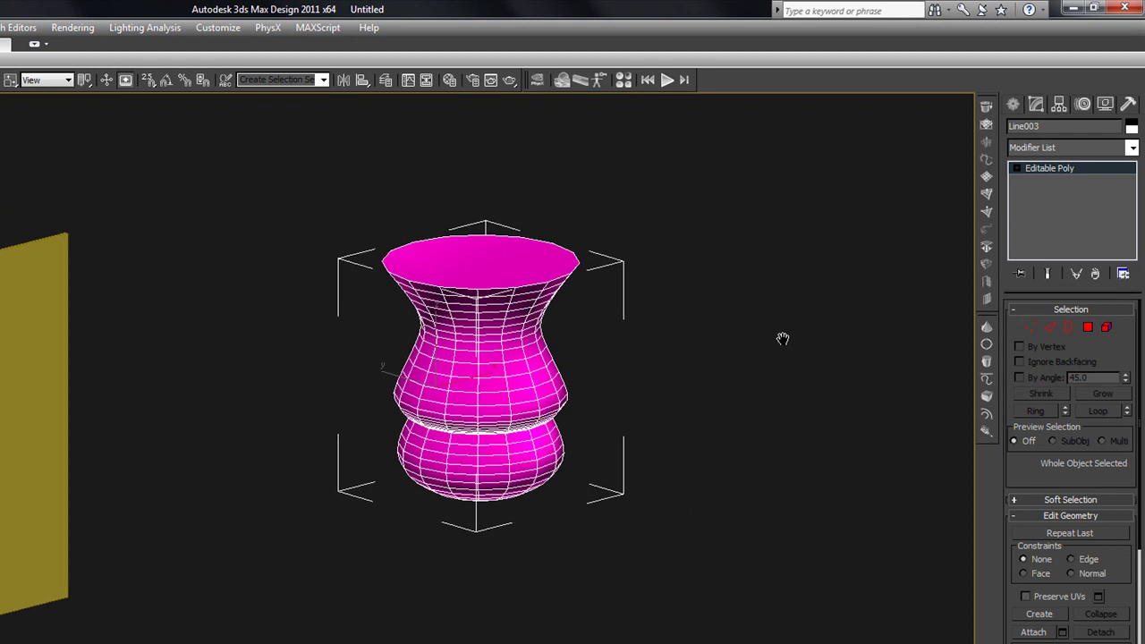
Select the polygon capping the vase's mouth and delete it.
click(1088, 326)
click(536, 265)
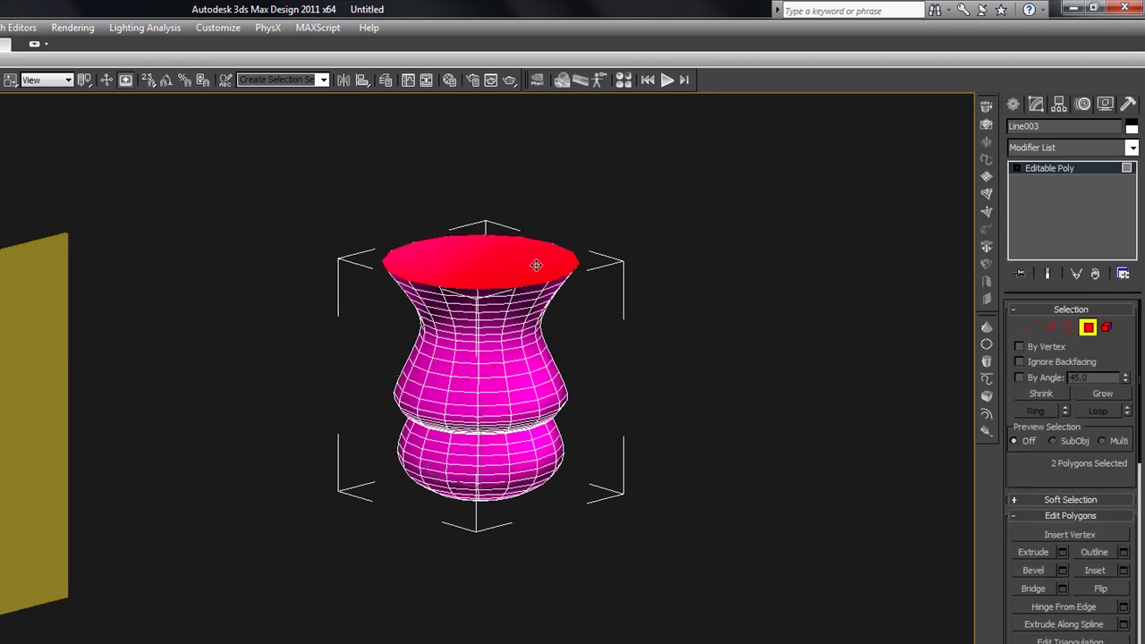
key(Delete)
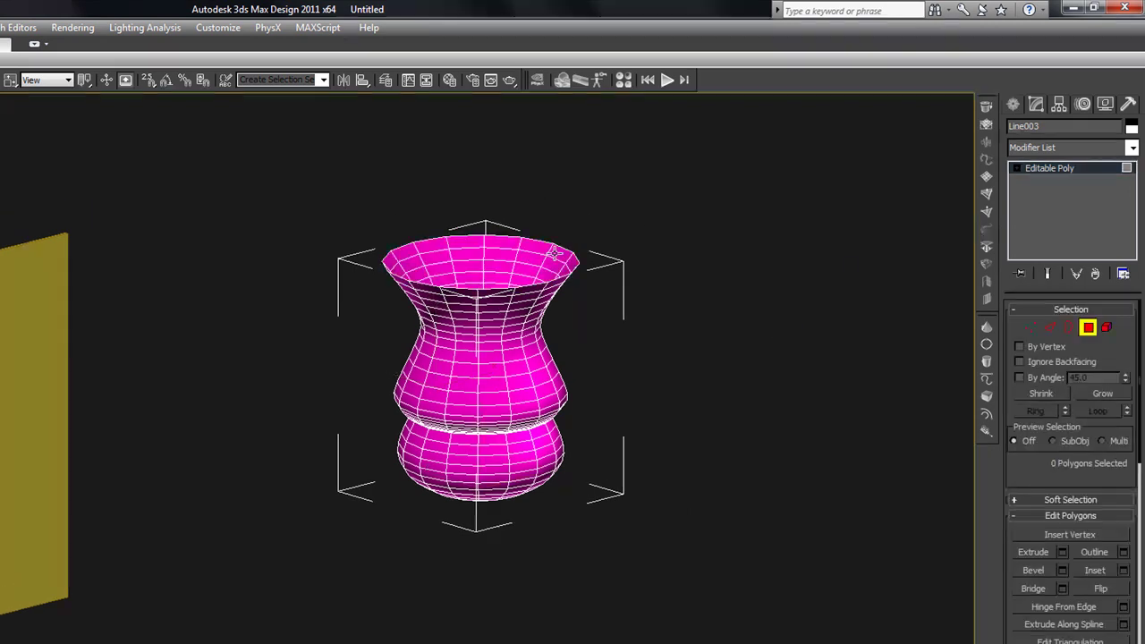
Select the open border around the vase's mouth and close it with Cap.
click(1067, 328)
click(559, 246)
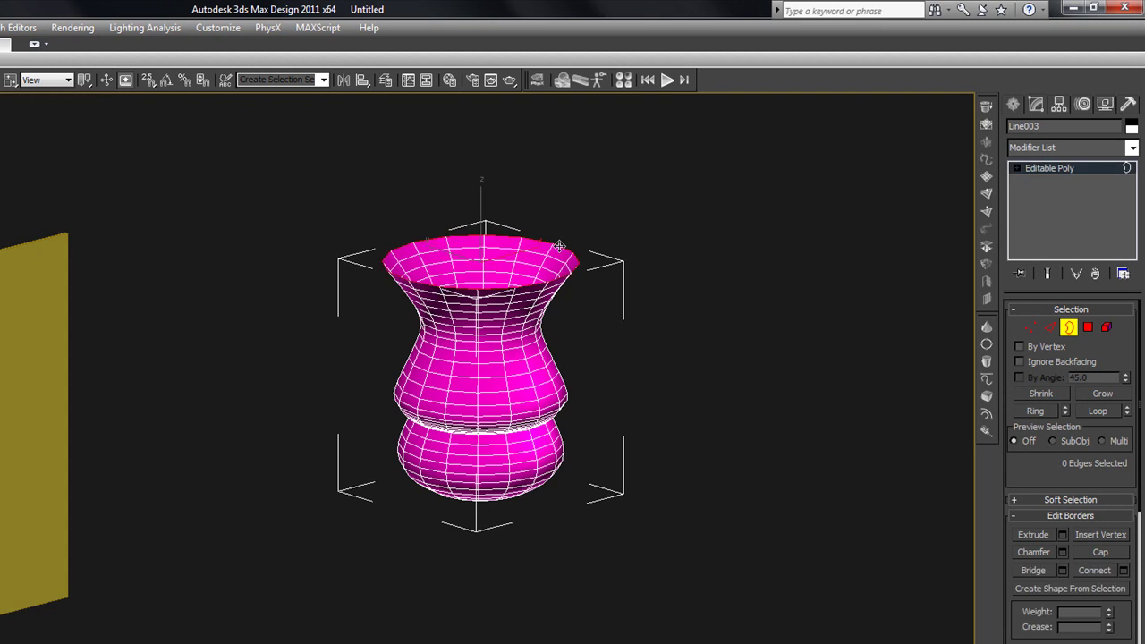
scroll(559, 246, up, 4)
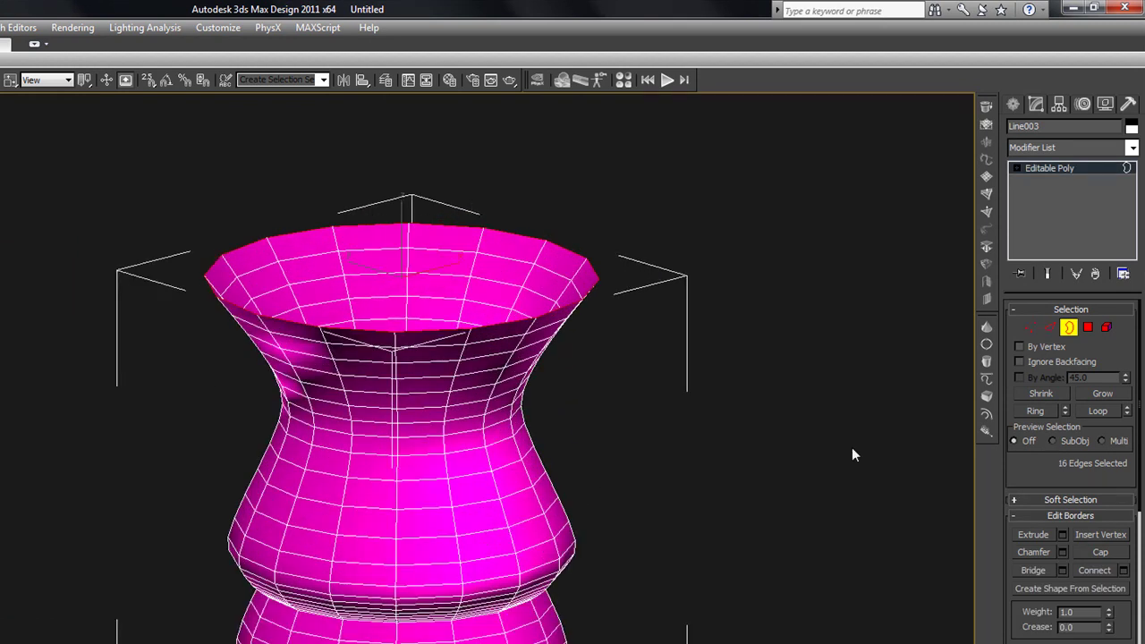
click(1101, 553)
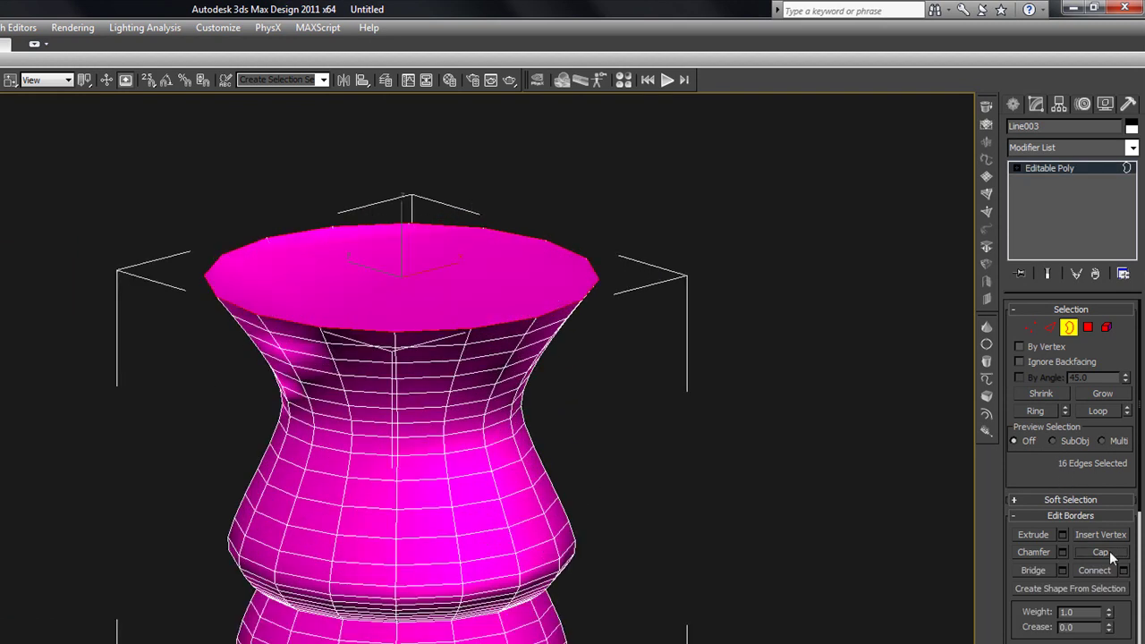
alt+middle_drag(750, 442, 723, 435)
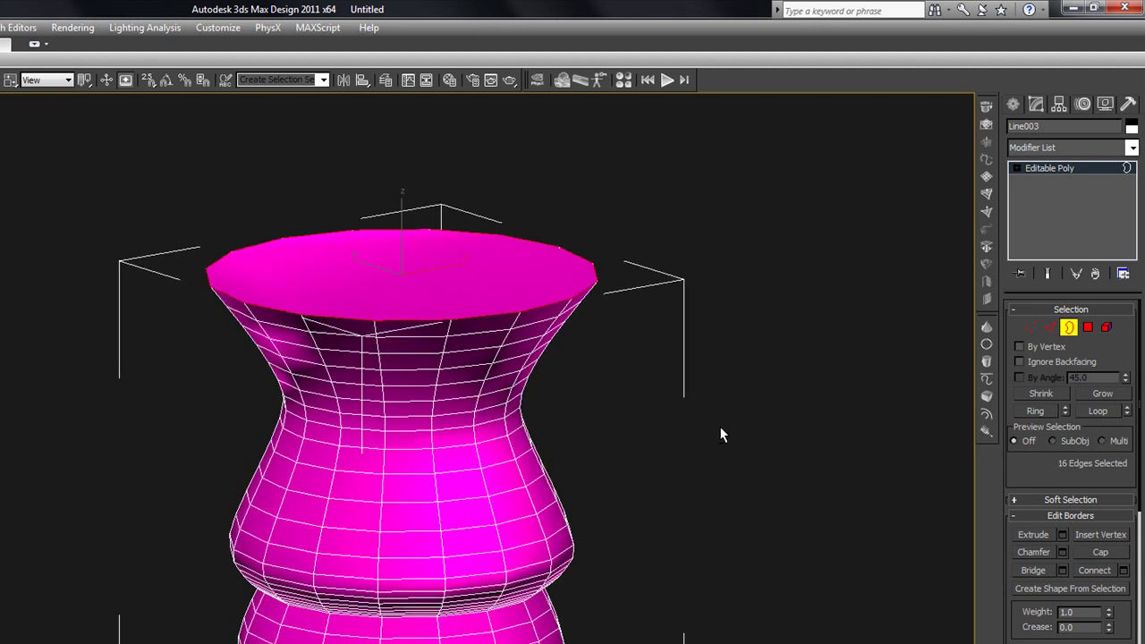
Leave border editing, turn off the edged-faces display and reselect the vase as a whole object.
click(1061, 327)
click(752, 221)
scroll(620, 311, down, 3)
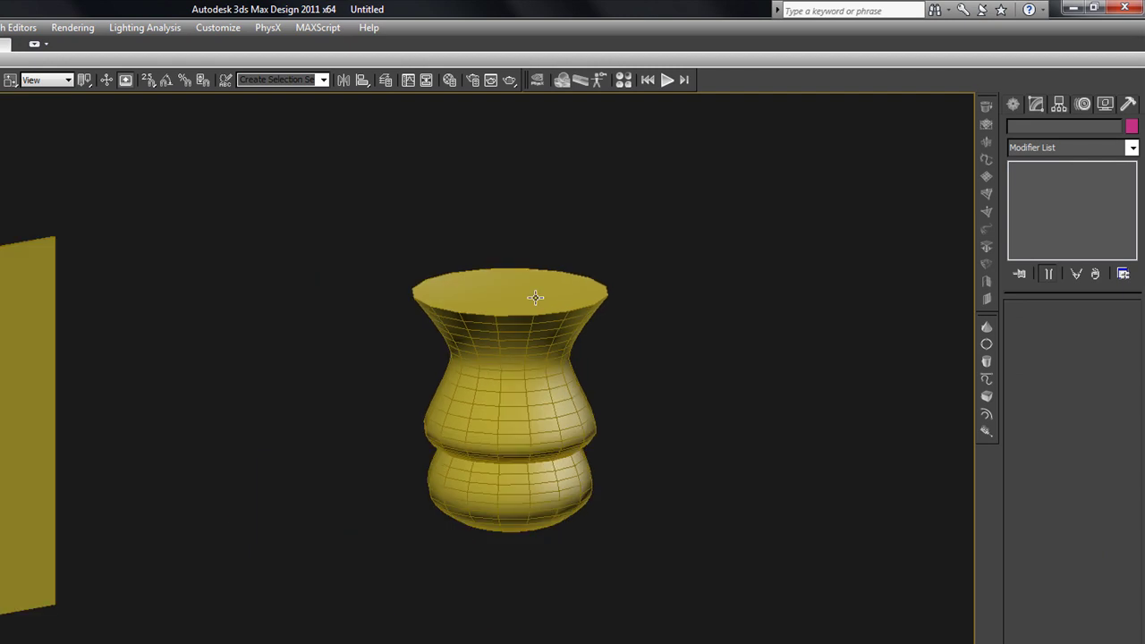
key(F4)
click(539, 308)
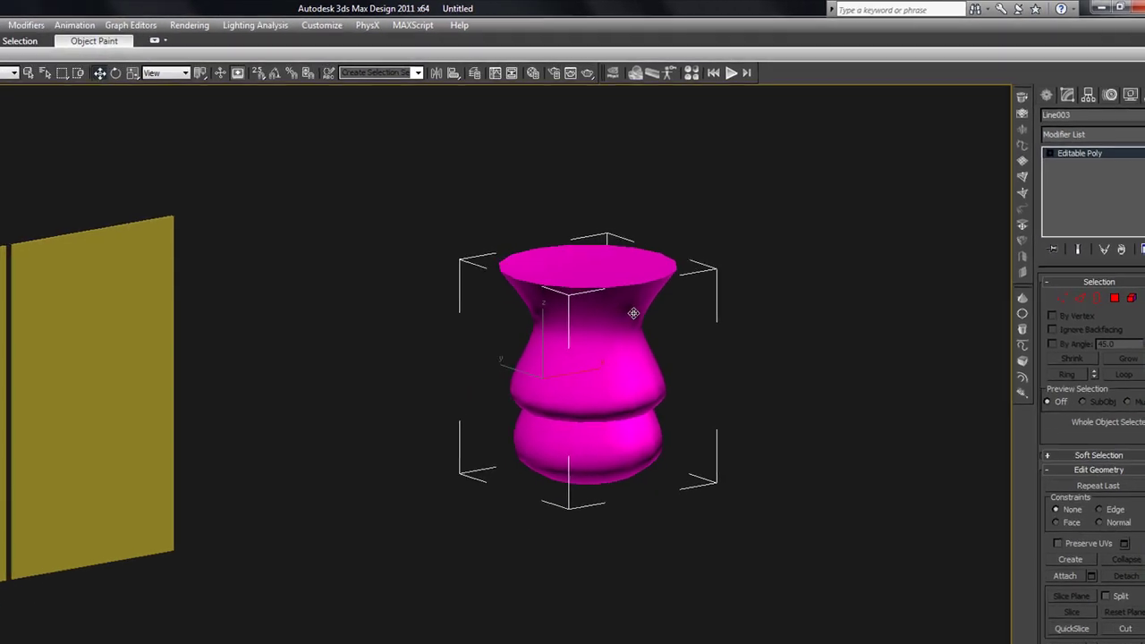
Examine the capped vase together with the house and the row of panels from several angles.
scroll(573, 343, down, 2)
alt+middle_drag(613, 369, 800, 298)
scroll(601, 379, down, 1)
scroll(800, 299, down, 3)
click(767, 317)
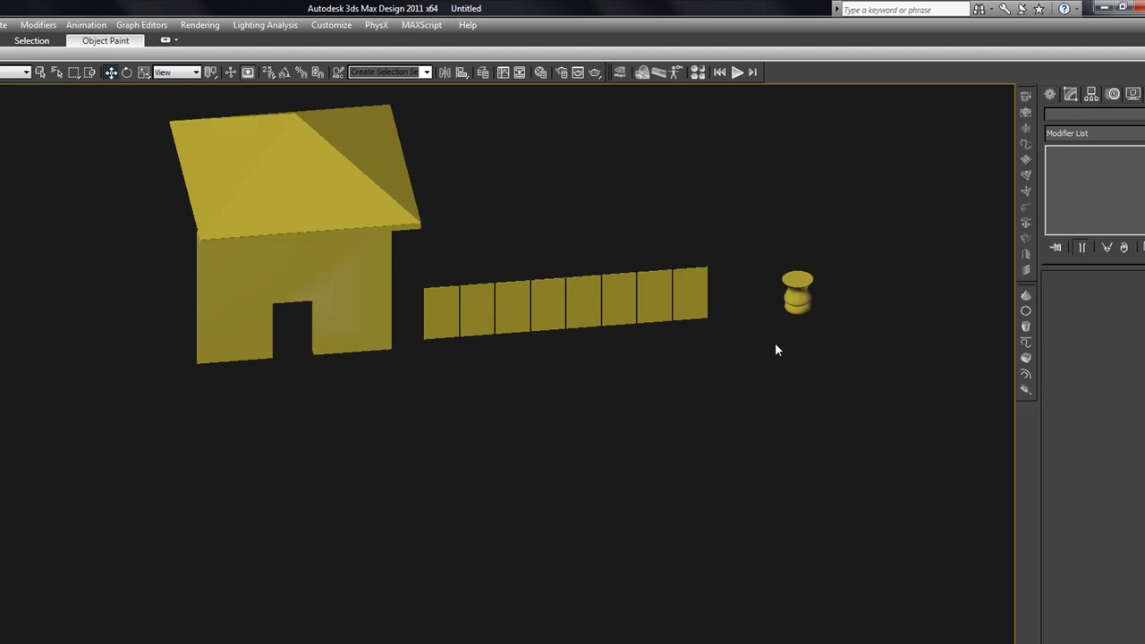
click(806, 302)
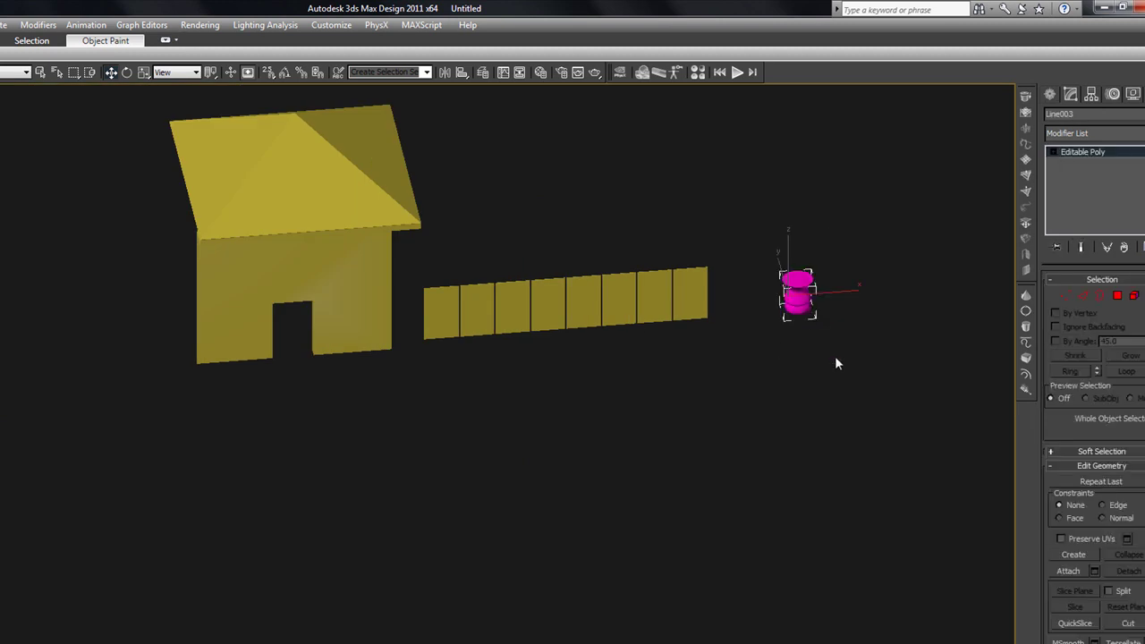
alt+middle_drag(836, 356, 859, 337)
click(866, 317)
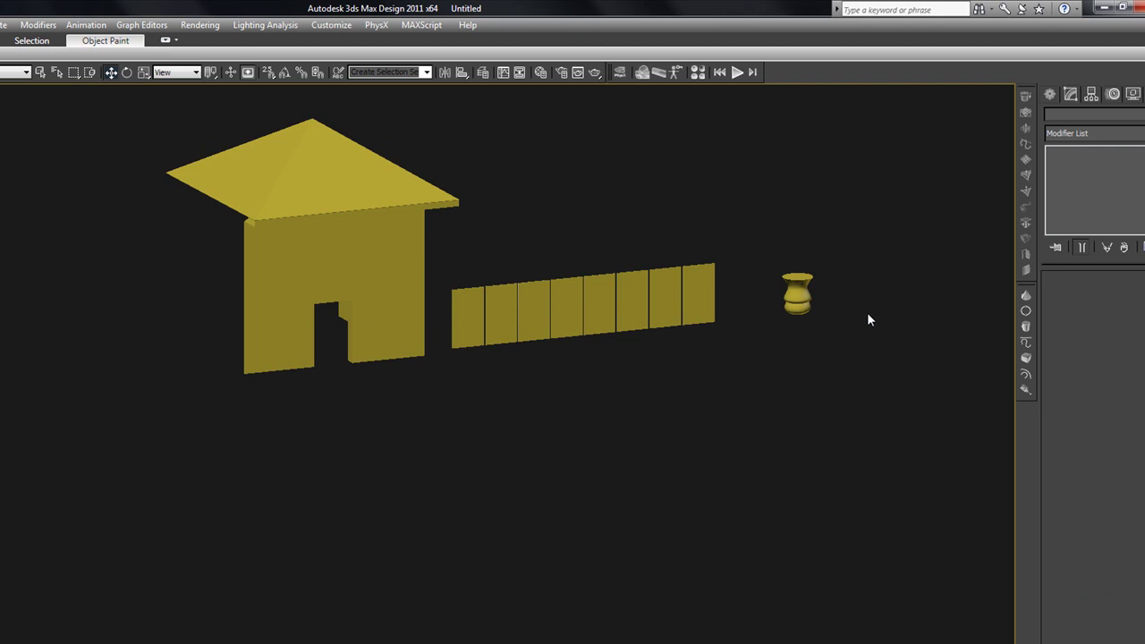
middle_drag(885, 299, 791, 322)
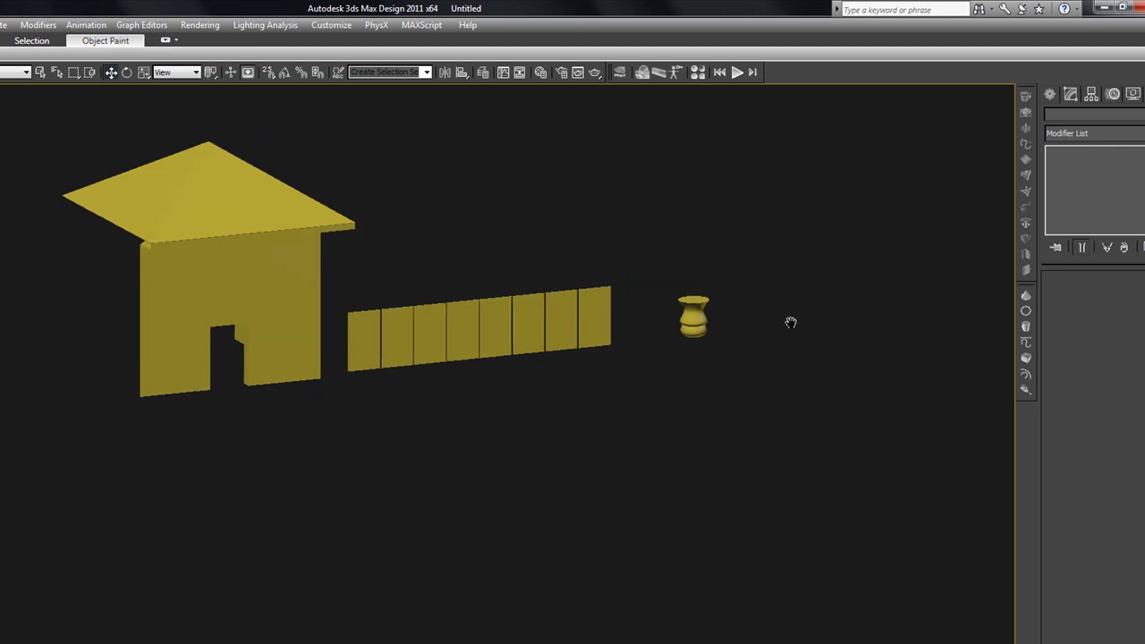
scroll(769, 328, up, 2)
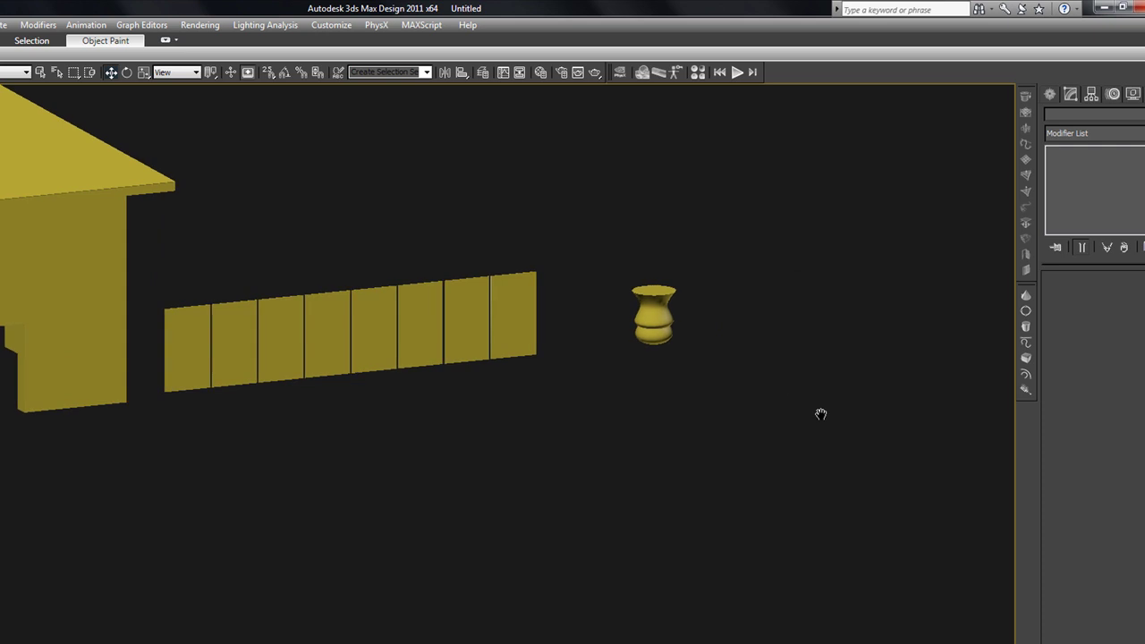
middle_drag(821, 412, 830, 421)
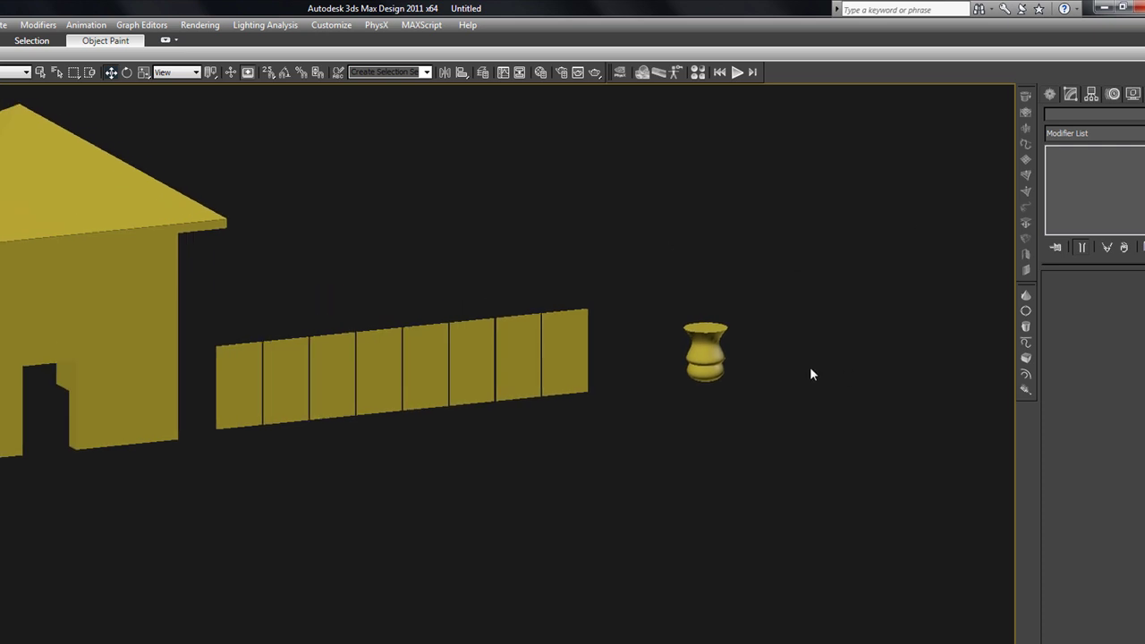
click(720, 327)
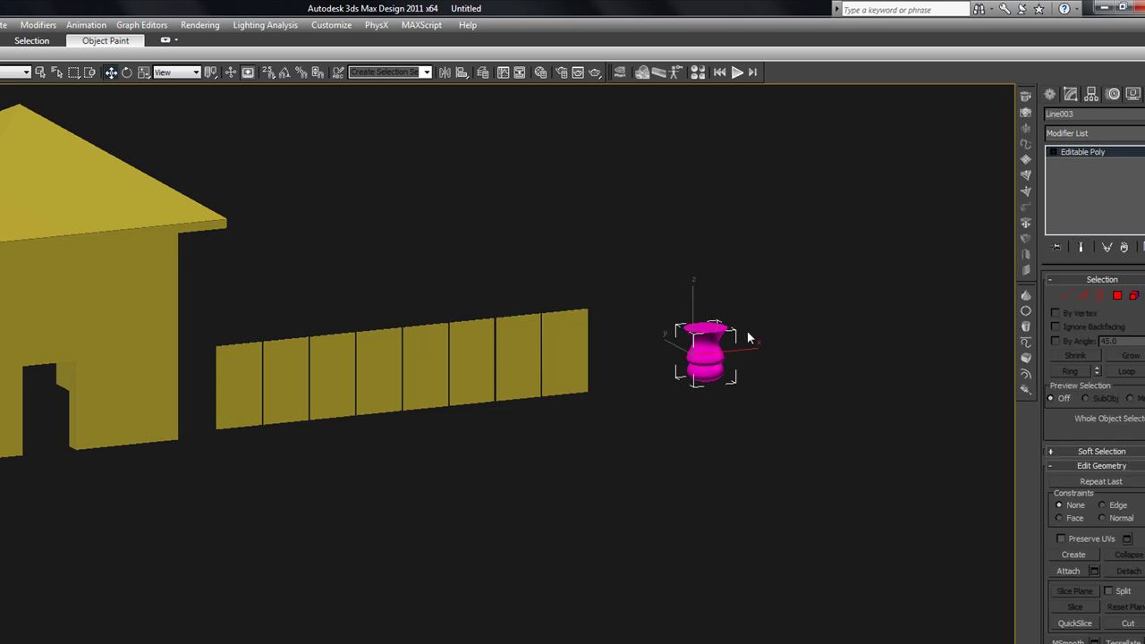
click(748, 333)
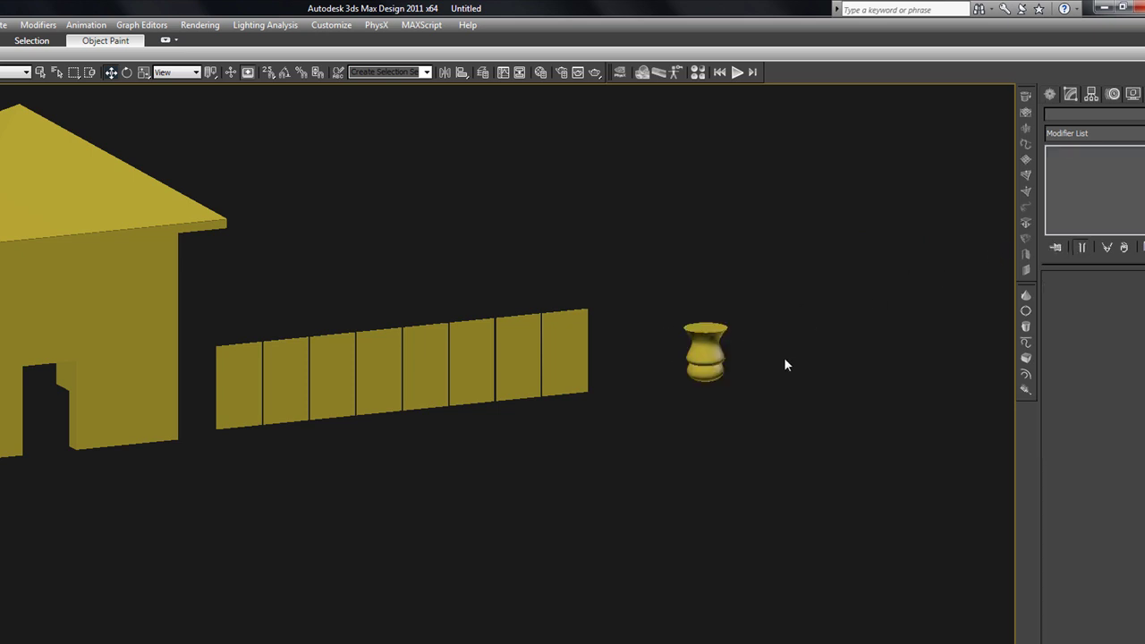
Select the vase and apply a UVW Mapping modifier to it.
drag(745, 421, 685, 274)
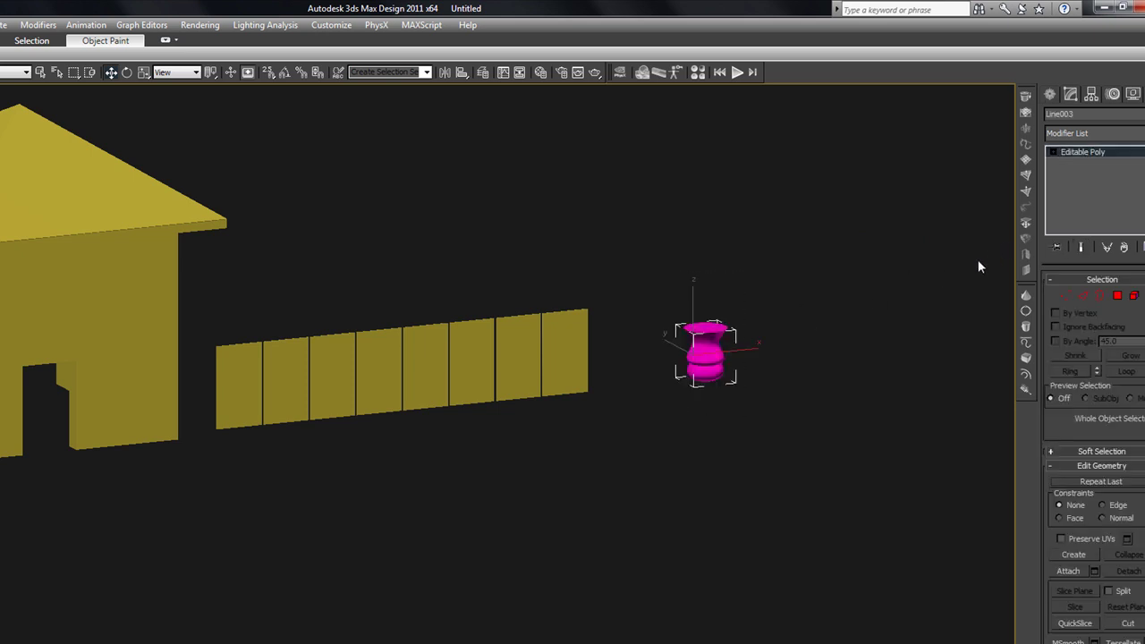
click(1027, 223)
scroll(765, 317, up, 5)
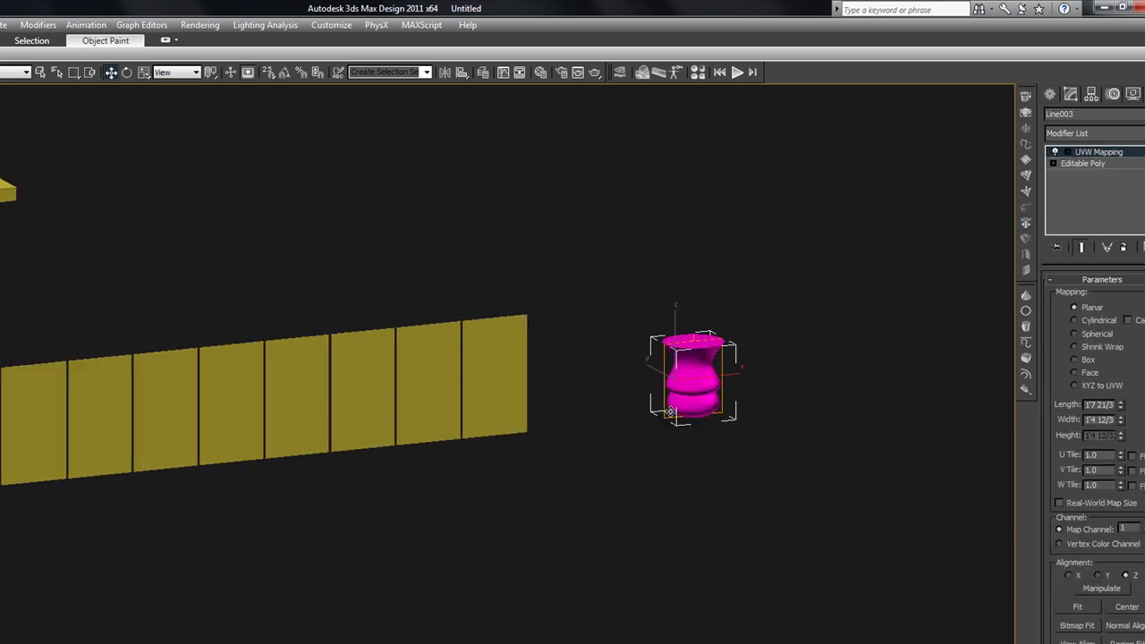
scroll(671, 411, up, 4)
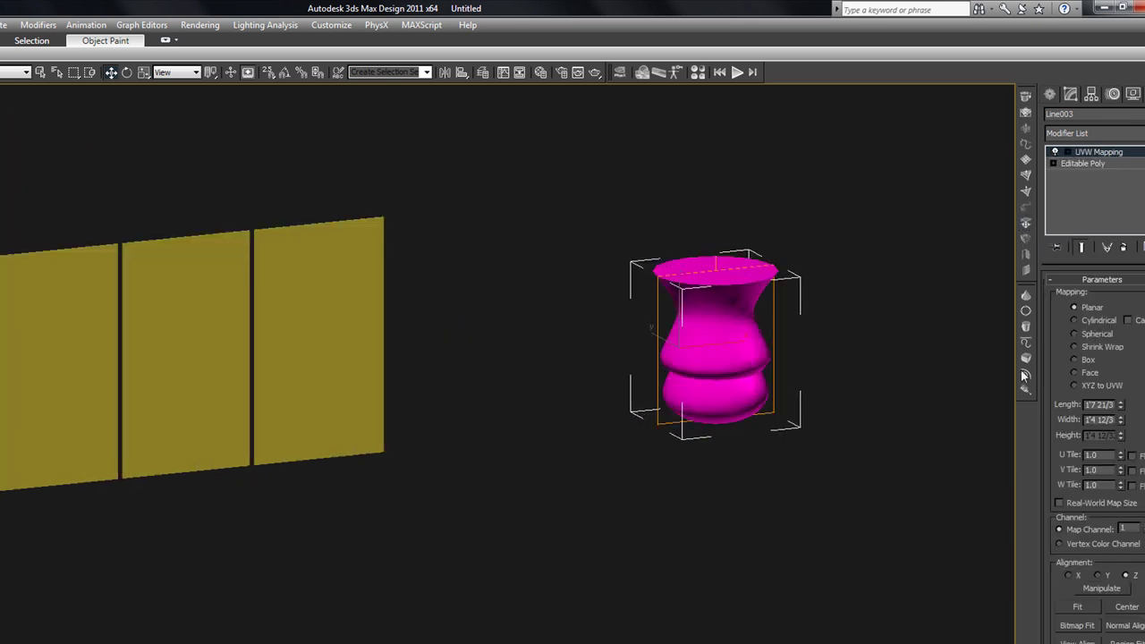
Set the vase's mapping to Cylindrical, align it to the X axis and fit it to the vase.
click(1075, 321)
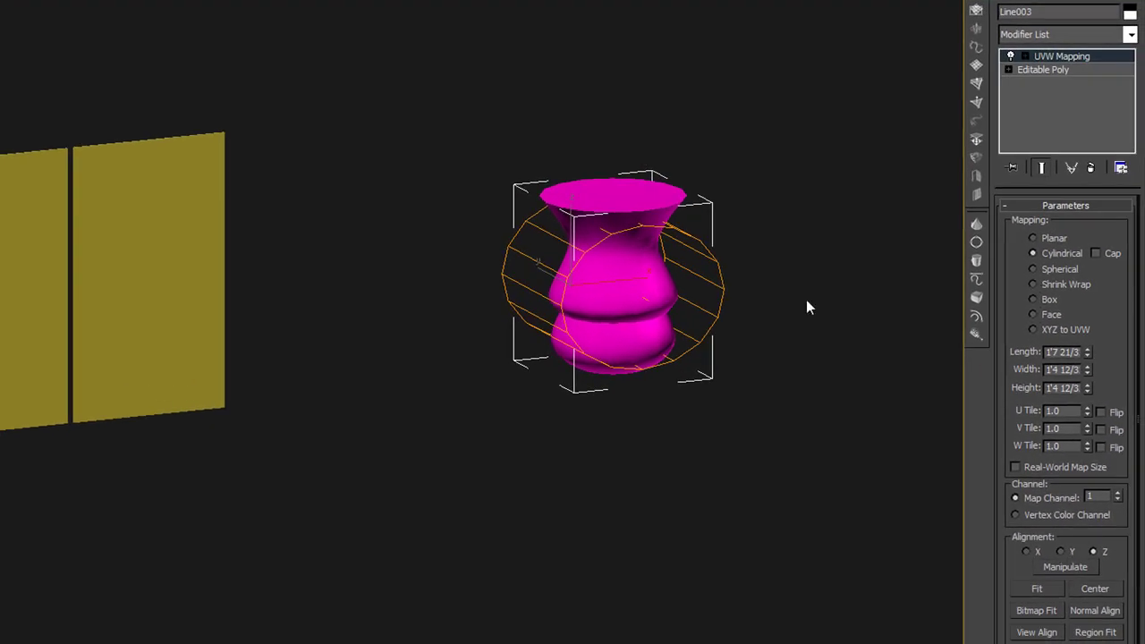
click(1060, 552)
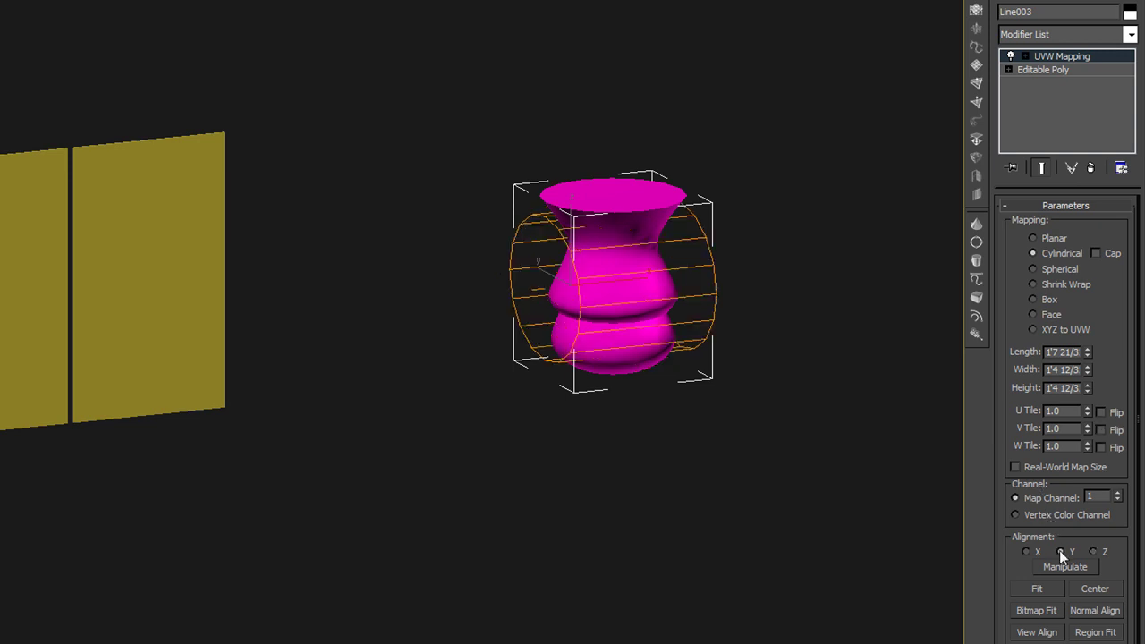
click(1026, 550)
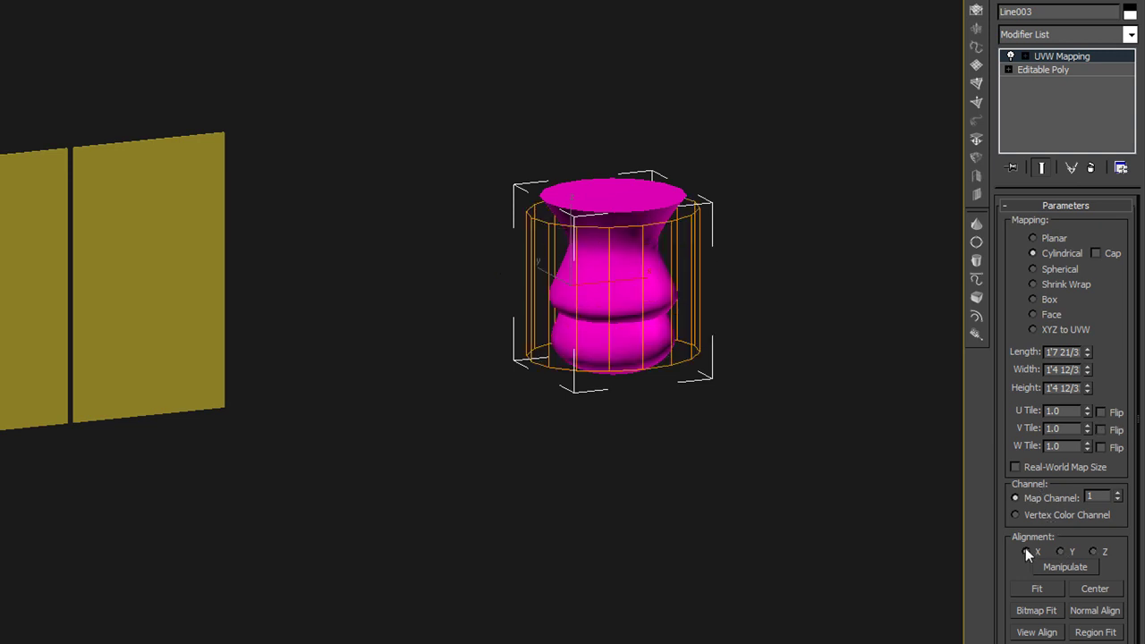
click(1037, 586)
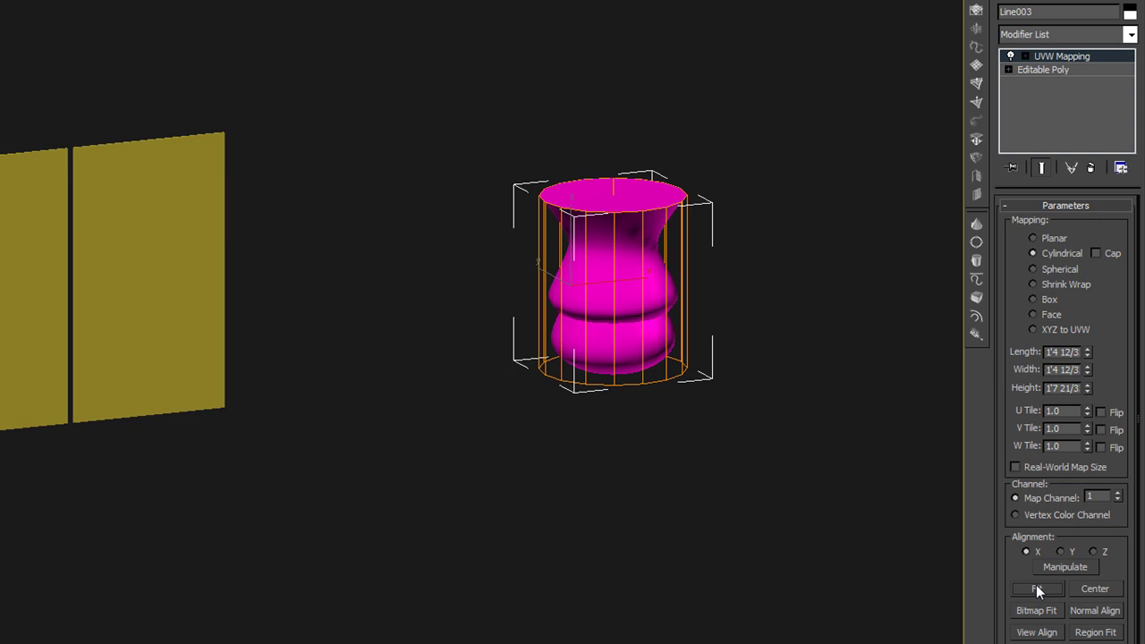
middle_drag(737, 277, 721, 281)
scroll(695, 287, up, 5)
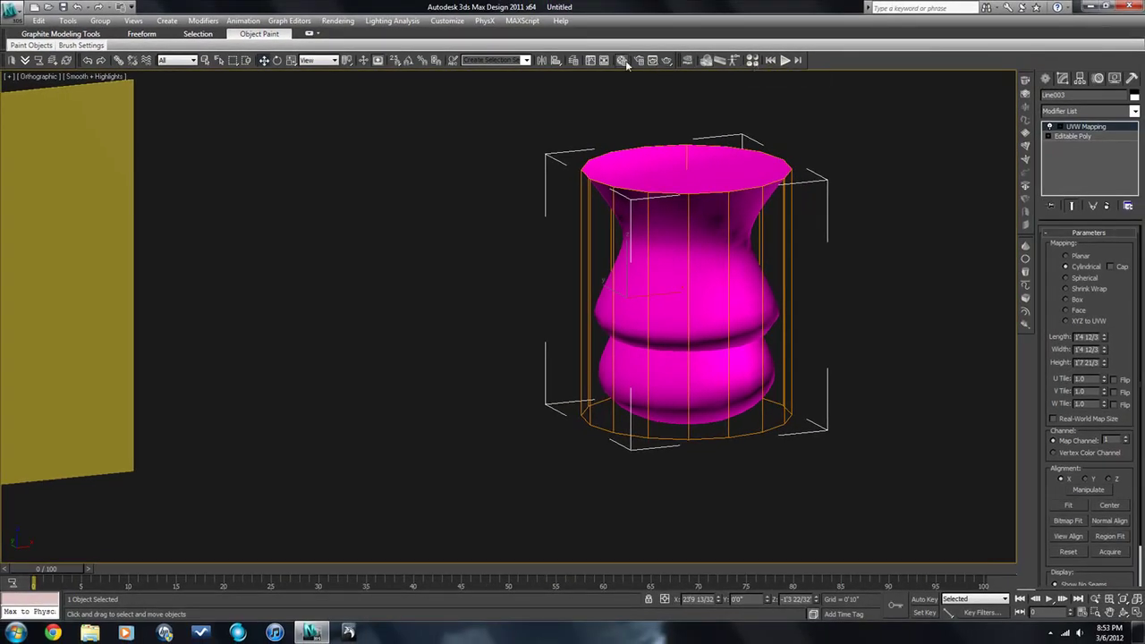
key(m)
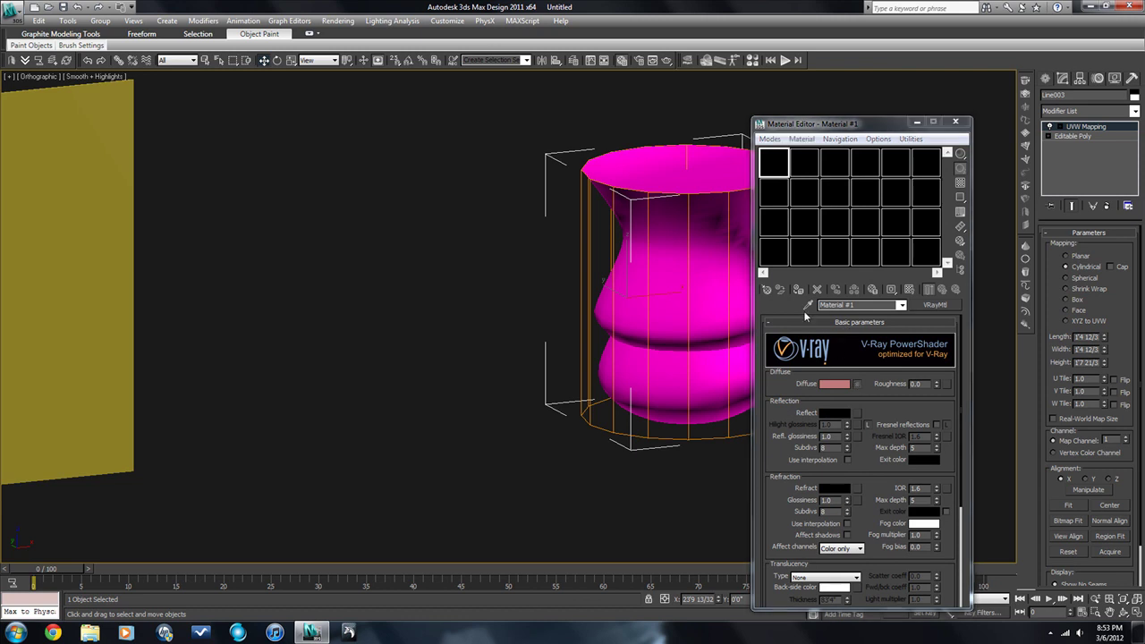
click(857, 384)
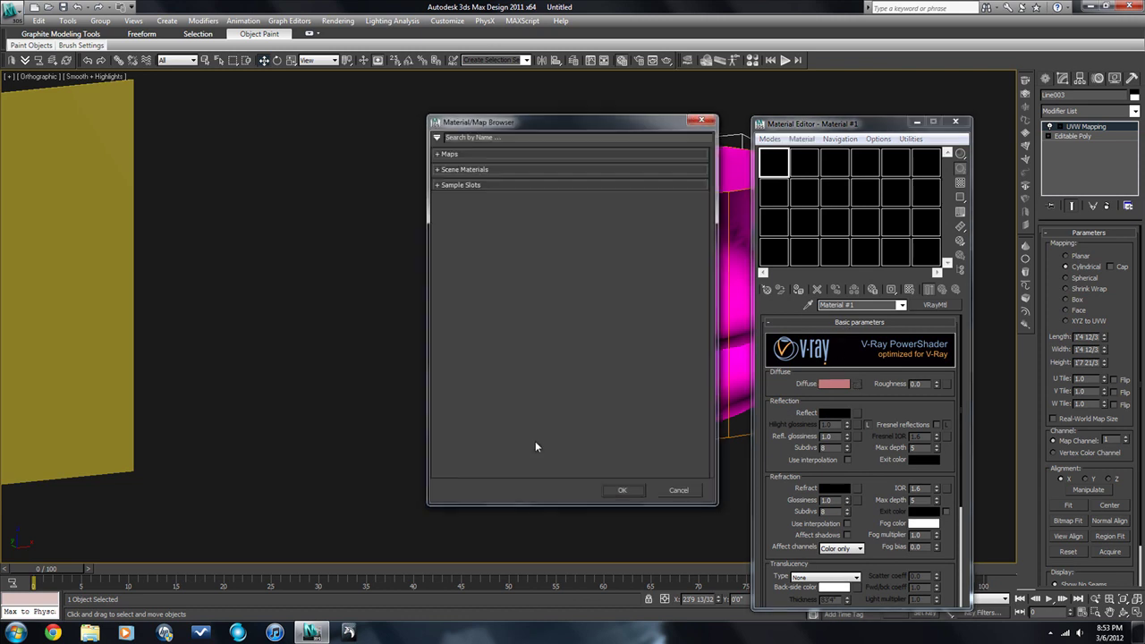
click(703, 119)
click(956, 121)
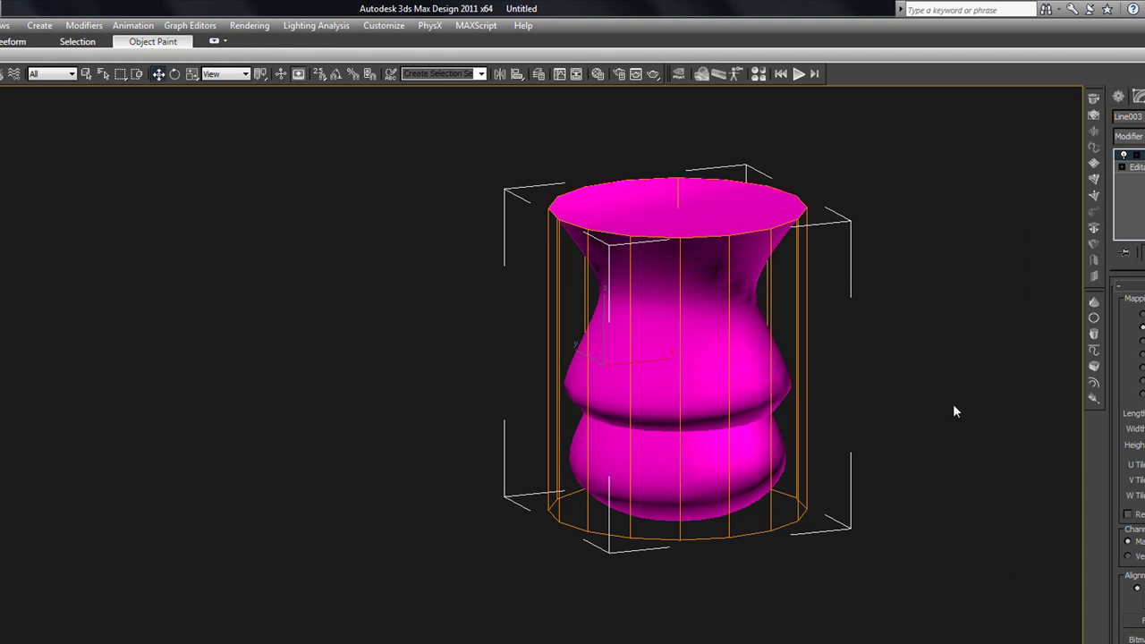
Review the vase's cylindrical mapping, deselect it, and inspect the row of panels and the house from different sides.
middle_drag(954, 411, 904, 358)
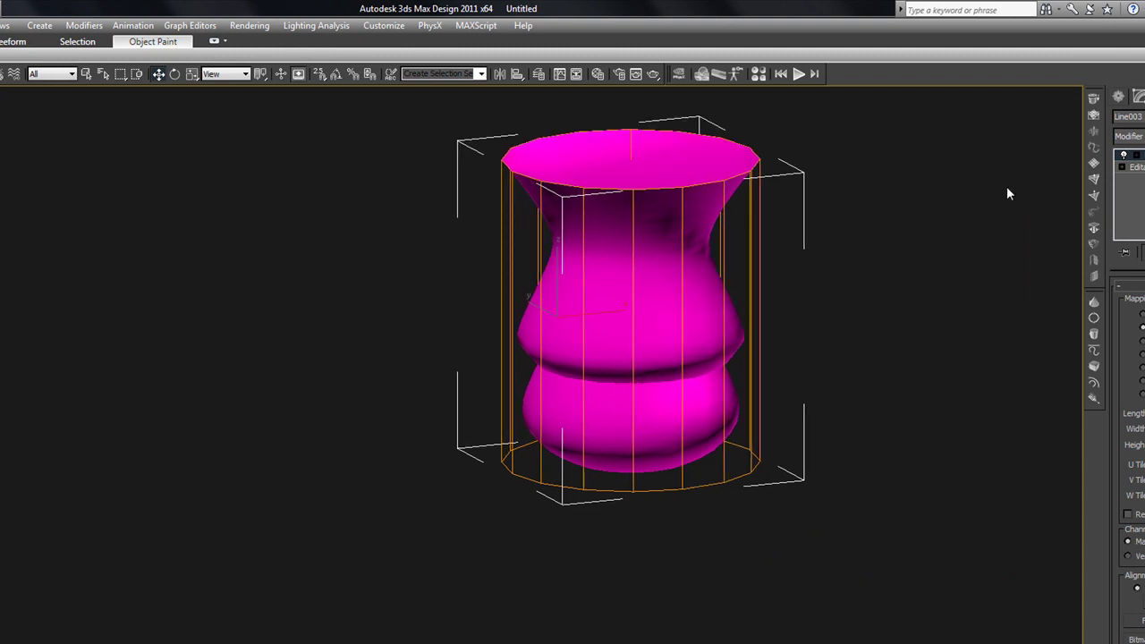
middle_drag(1026, 210, 1015, 238)
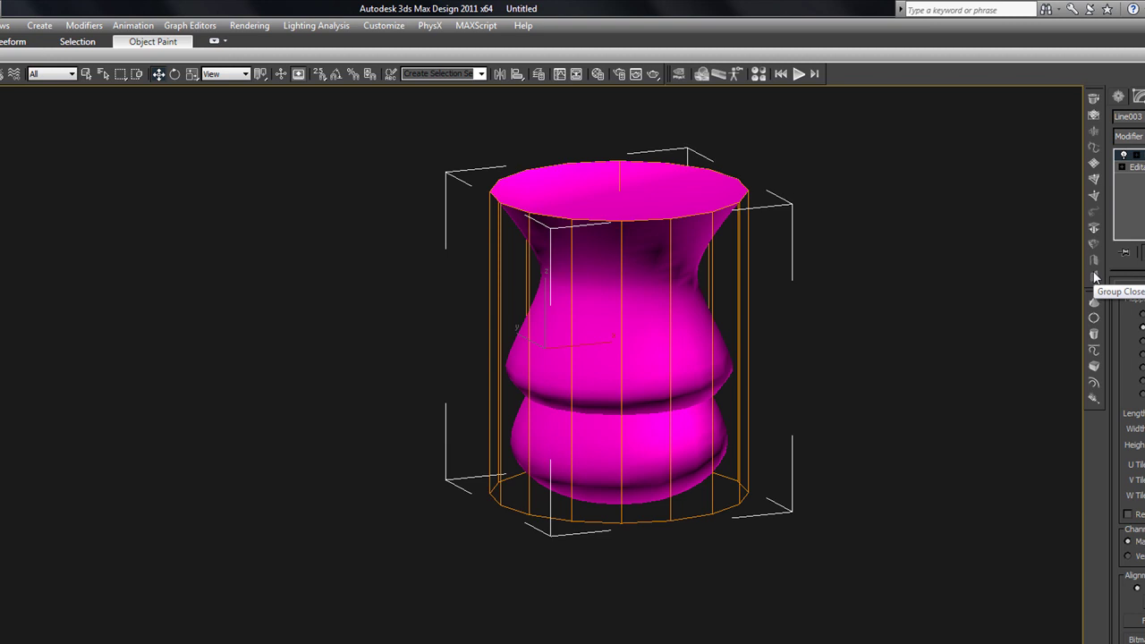
click(891, 208)
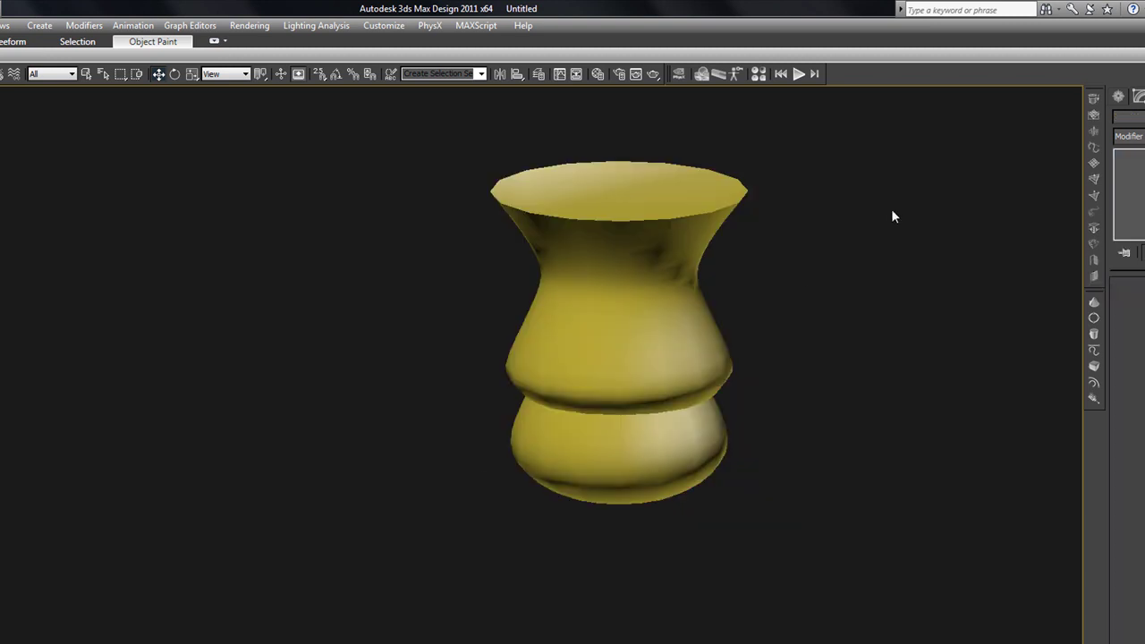
scroll(800, 282, down, 5)
middle_drag(829, 278, 906, 287)
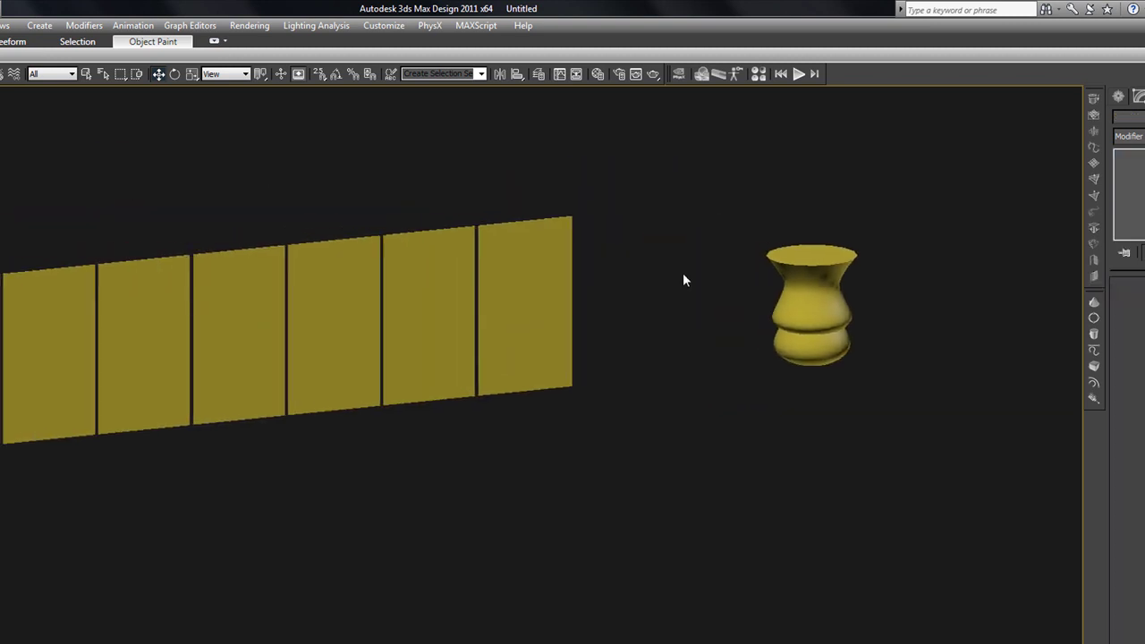
scroll(682, 275, down, 5)
middle_drag(686, 279, 698, 287)
scroll(645, 281, up, 4)
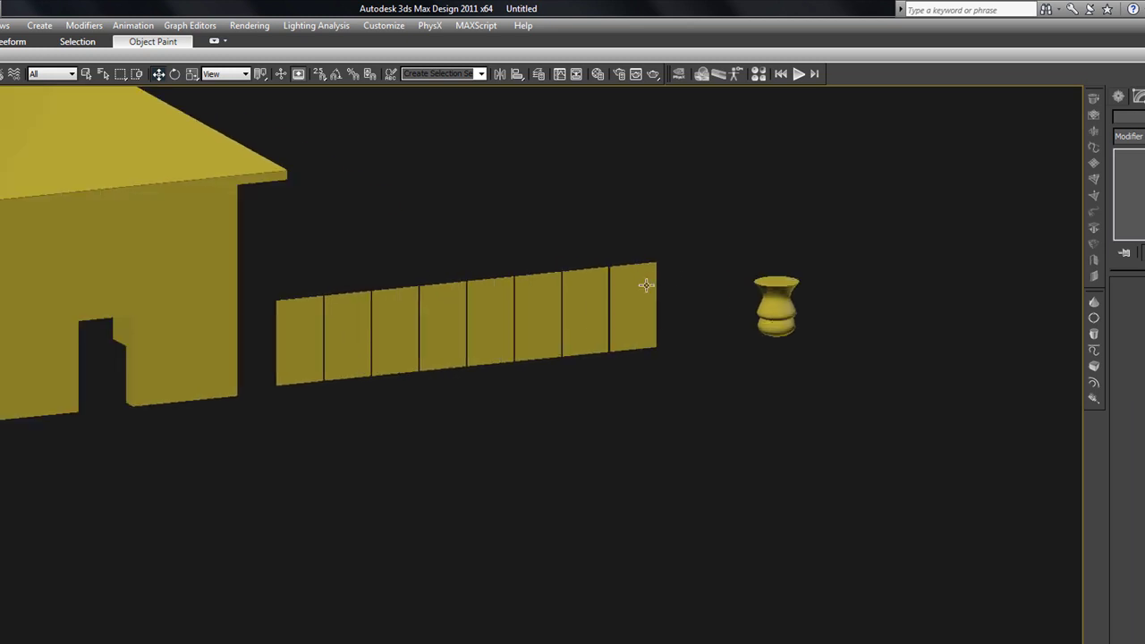
click(655, 309)
scroll(640, 426, up, 1)
alt+middle_drag(640, 425, 585, 417)
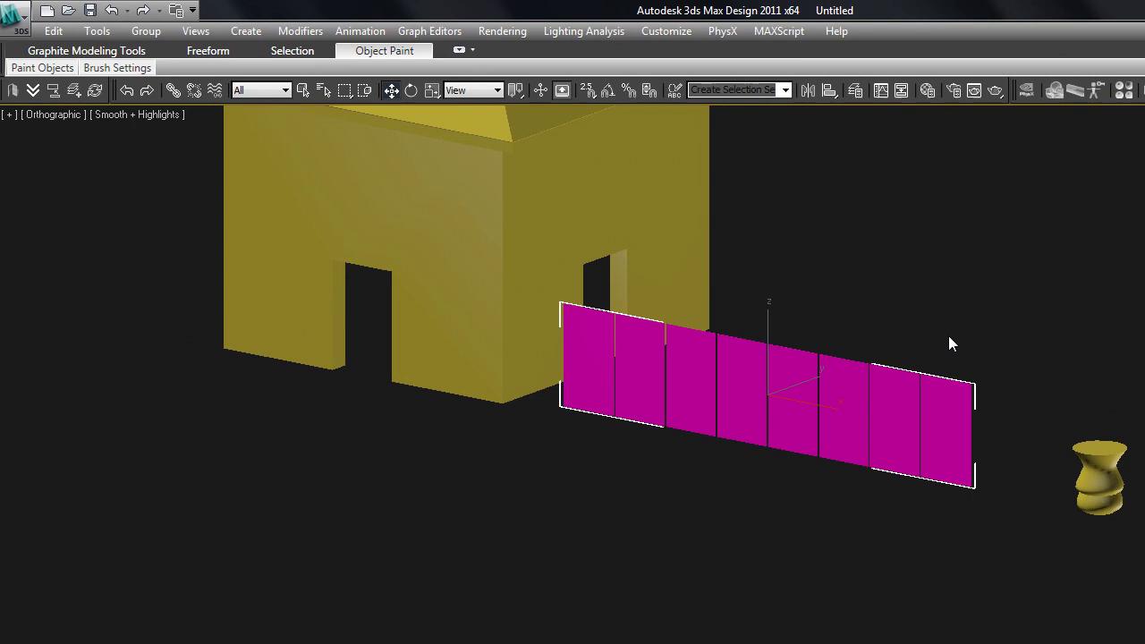
click(822, 314)
middle_drag(663, 326, 801, 436)
scroll(940, 398, down, 3)
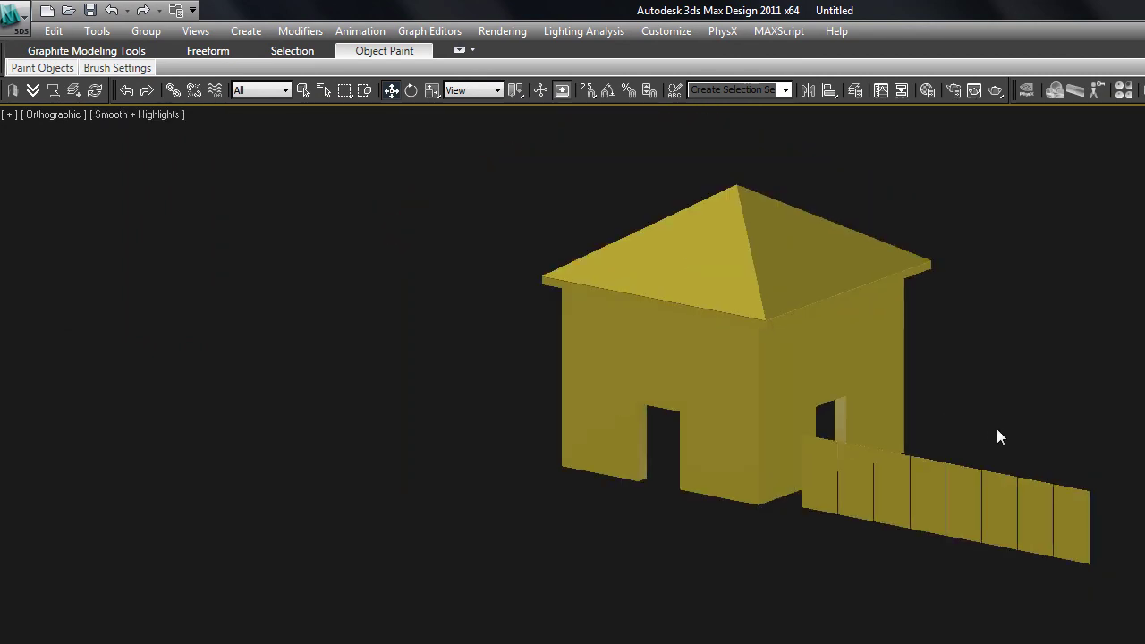
alt+middle_drag(997, 430, 1117, 431)
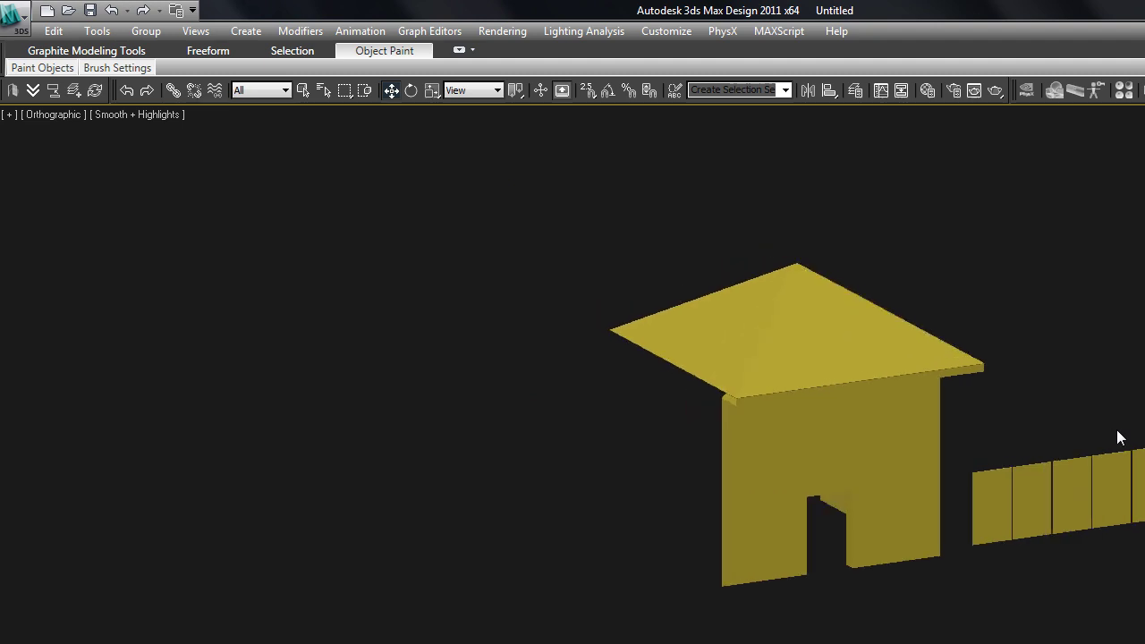